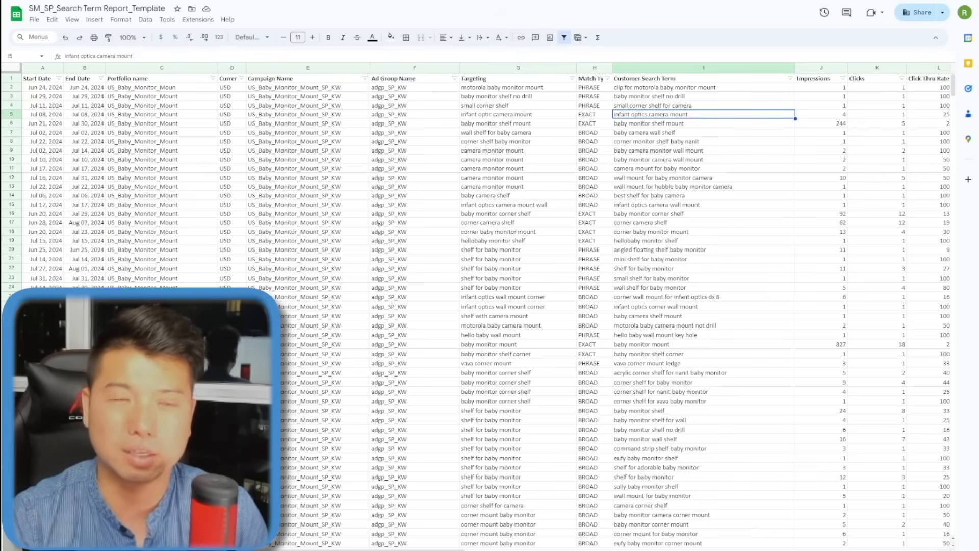
- Switch to Amazon in a new browser tab and search the store for dog treats
{"action": "left_click", "coordinate": [703, 68]}
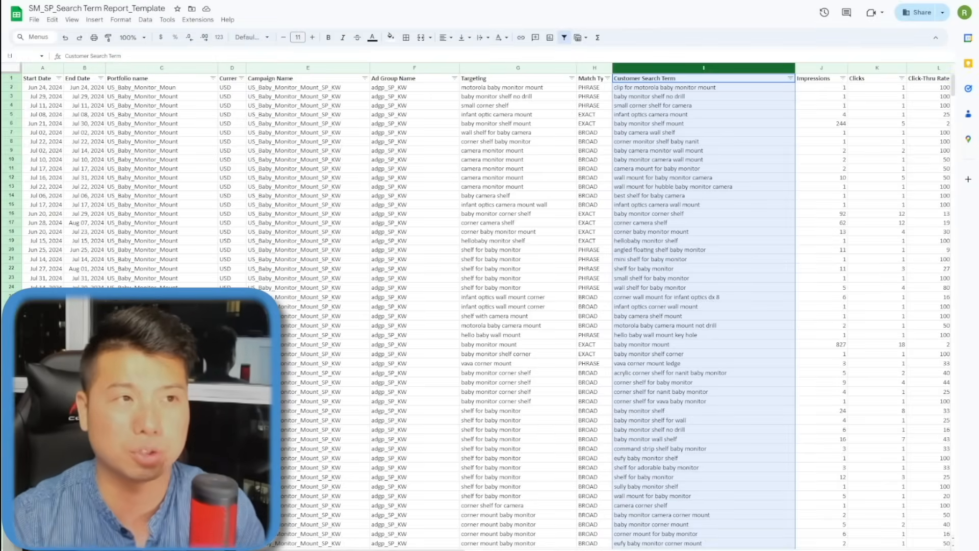
{"action": "key", "text": "ctrl+t"}
{"action": "type", "text": "amazon"}
{"action": "key", "text": "Return"}
{"action": "left_click", "coordinate": [358, 15]}
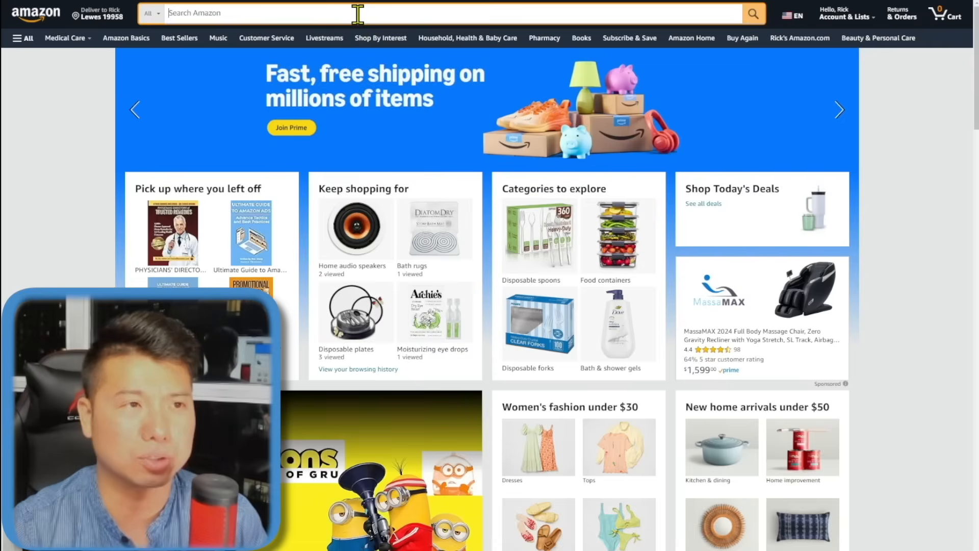
{"action": "type", "text": "dog"}
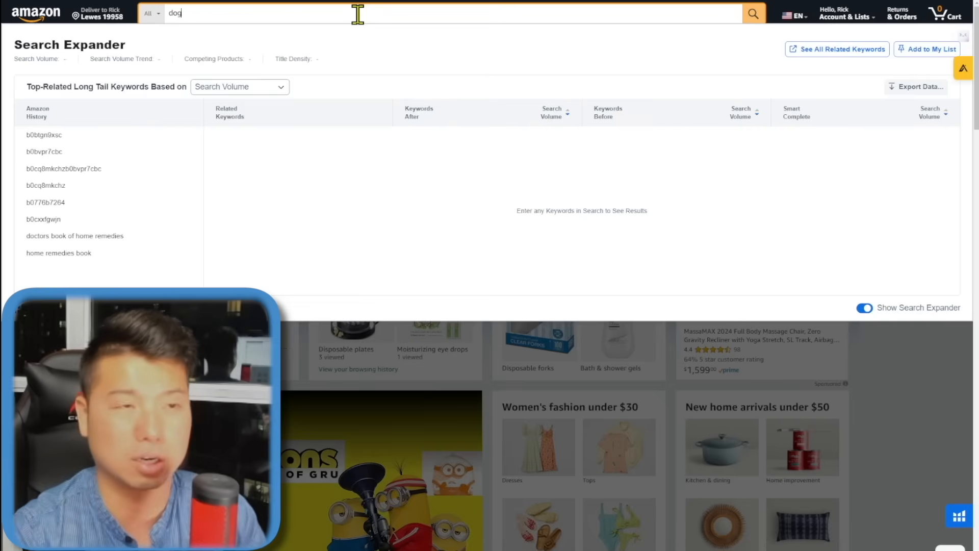
{"action": "type", "text": " th"}
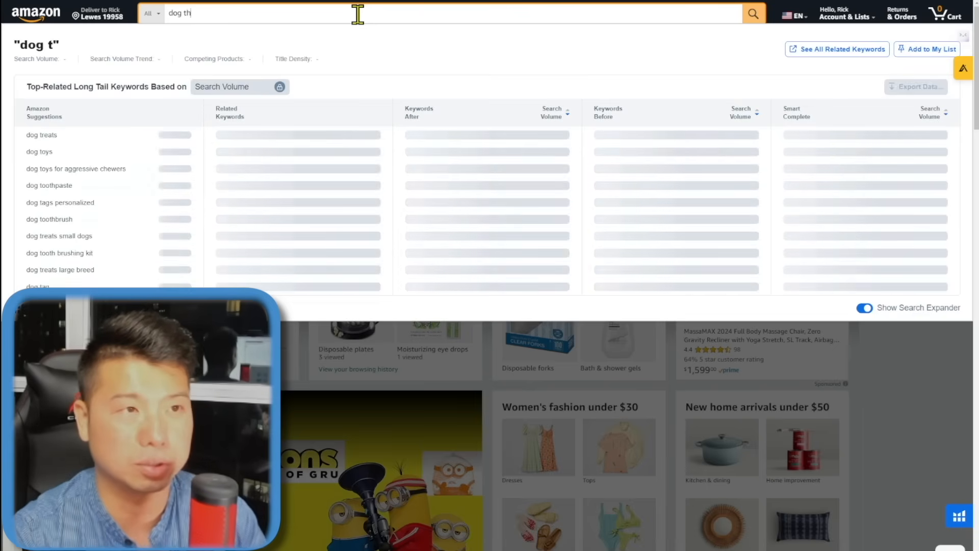
{"action": "type", "text": "reats"}
{"action": "key", "text": "Return"}
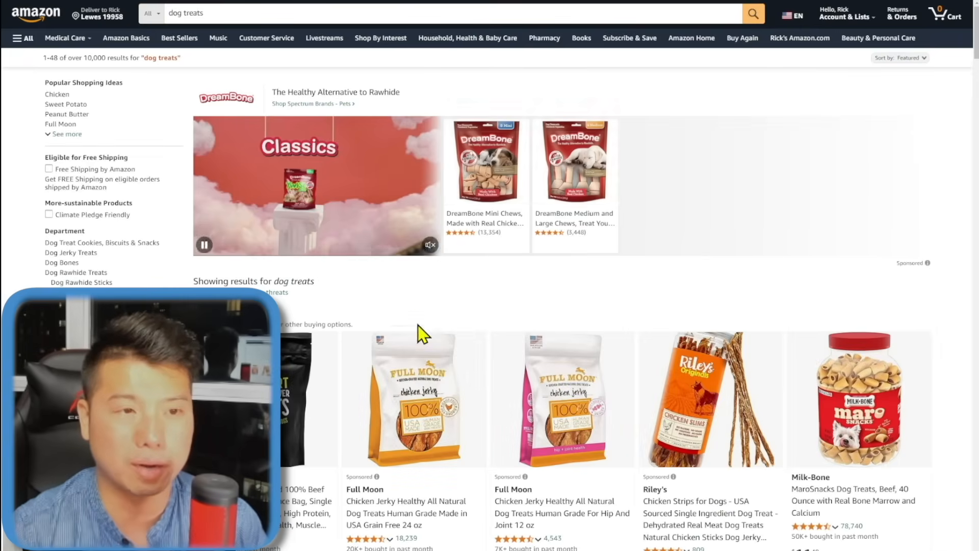
- Look through the product results for the dog treats search and select the search phrase
{"action": "scroll", "coordinate": [419, 271], "scroll_direction": "down", "scroll_amount": 3}
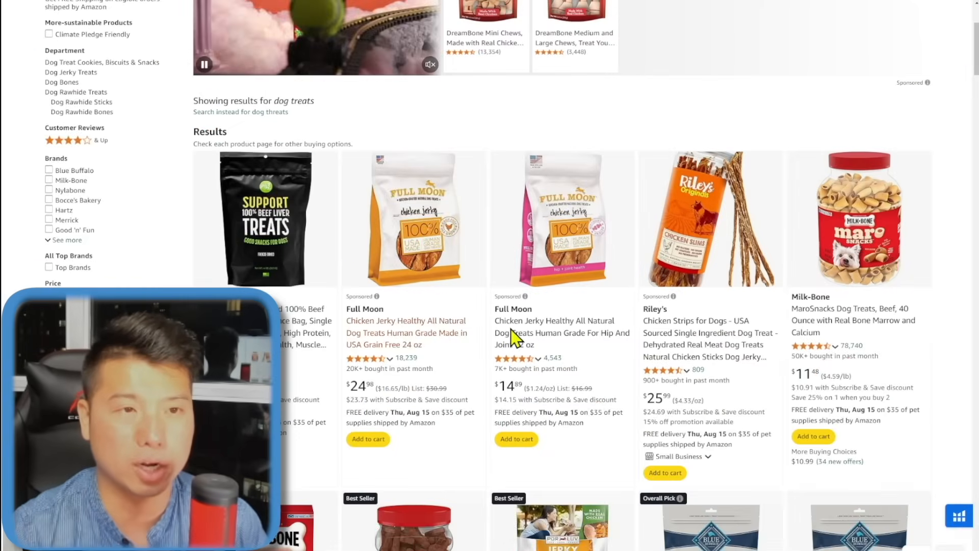
{"action": "scroll", "coordinate": [411, 338], "scroll_direction": "down", "scroll_amount": 3}
{"action": "scroll", "coordinate": [390, 282], "scroll_direction": "up", "scroll_amount": 8}
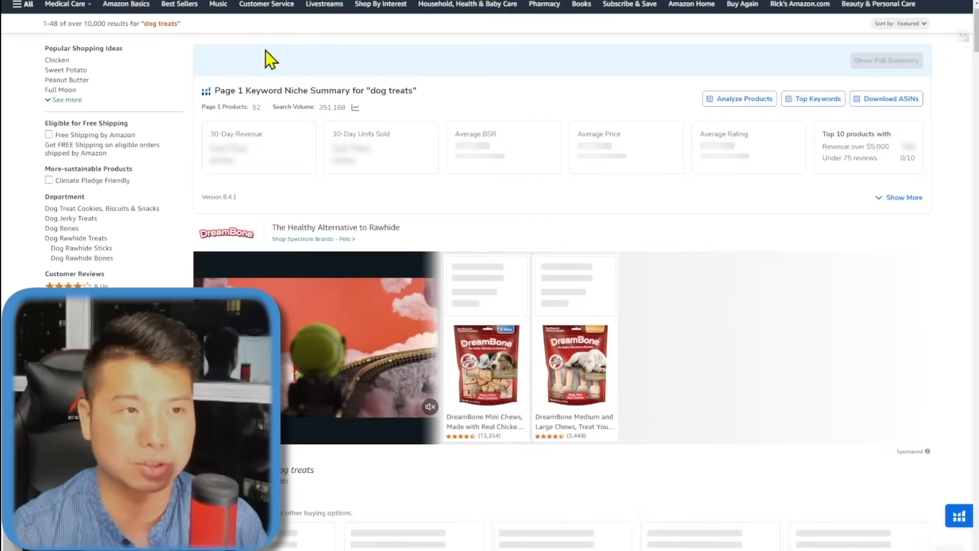
{"action": "scroll", "coordinate": [255, 46], "scroll_direction": "up", "scroll_amount": 2}
{"action": "triple_click", "coordinate": [190, 13]}
- Examine the table of contents of the Advanced Amazon Ads PDF and the book's Kindle product page
{"action": "scroll", "coordinate": [813, 366], "scroll_direction": "down", "scroll_amount": 4}
{"action": "scroll", "coordinate": [809, 371], "scroll_direction": "down", "scroll_amount": 3}
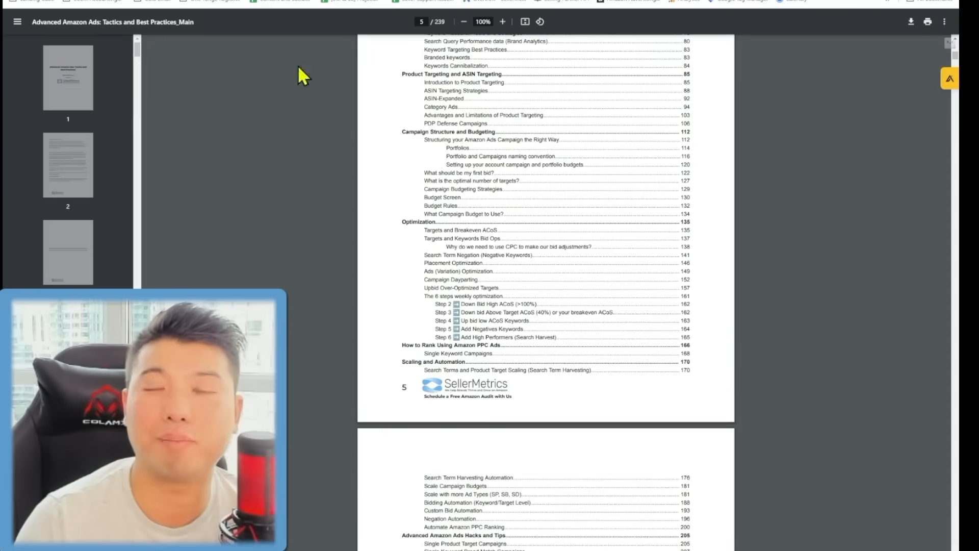
{"action": "scroll", "coordinate": [491, 250], "scroll_direction": "up", "scroll_amount": 10}
{"action": "scroll", "coordinate": [495, 247], "scroll_direction": "up", "scroll_amount": 15}
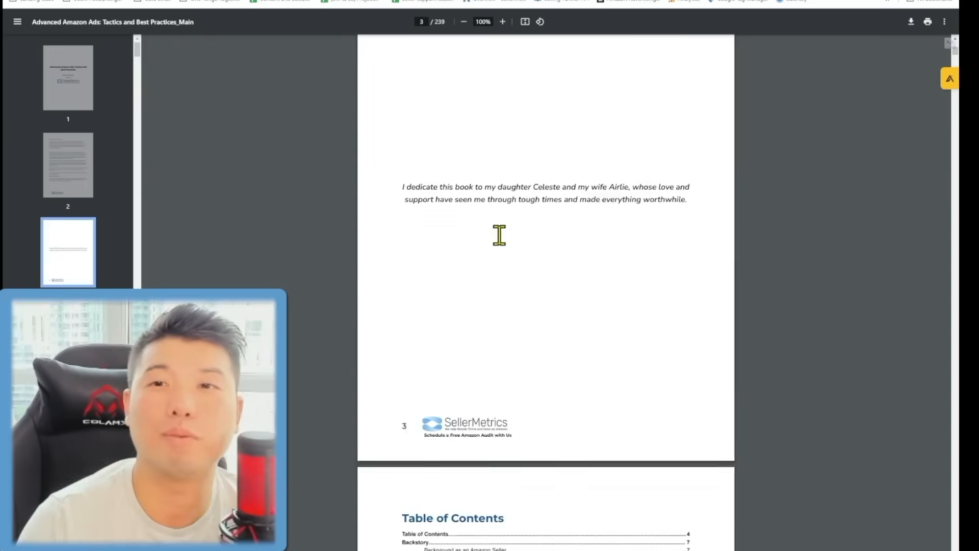
{"action": "scroll", "coordinate": [503, 229], "scroll_direction": "down", "scroll_amount": 15}
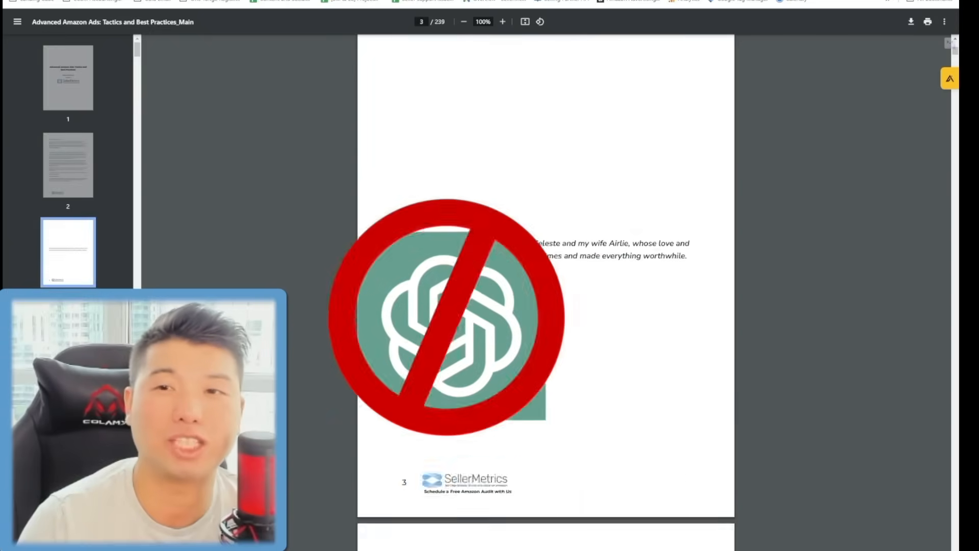
{"action": "scroll", "coordinate": [544, 298], "scroll_direction": "down", "scroll_amount": 6}
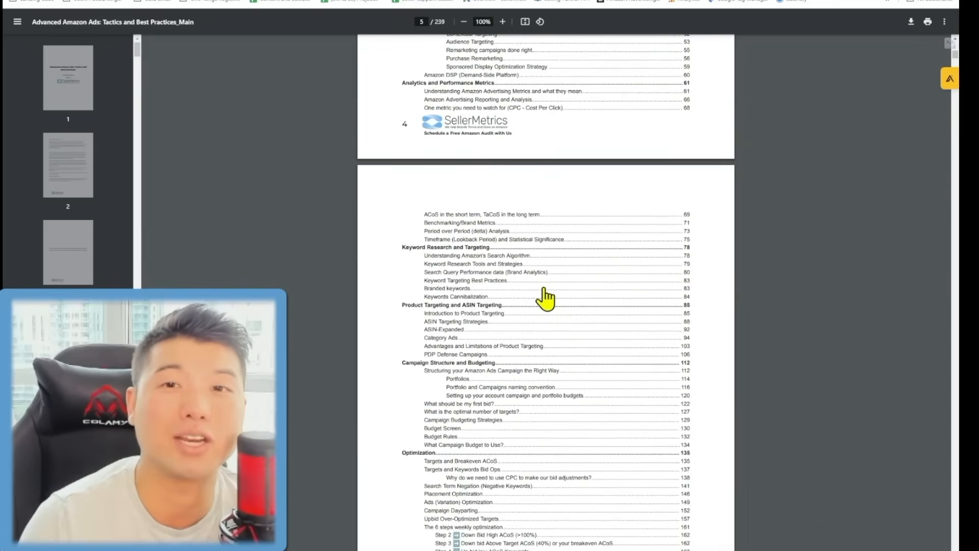
{"action": "scroll", "coordinate": [545, 299], "scroll_direction": "down", "scroll_amount": 10}
{"action": "scroll", "coordinate": [638, 278], "scroll_direction": "down", "scroll_amount": 1}
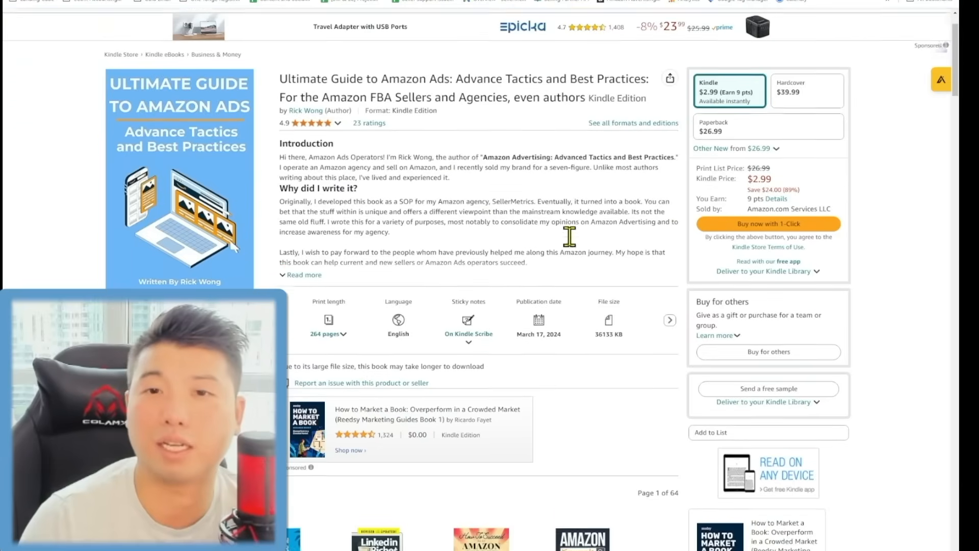
{"action": "scroll", "coordinate": [569, 234], "scroll_direction": "down", "scroll_amount": 1}
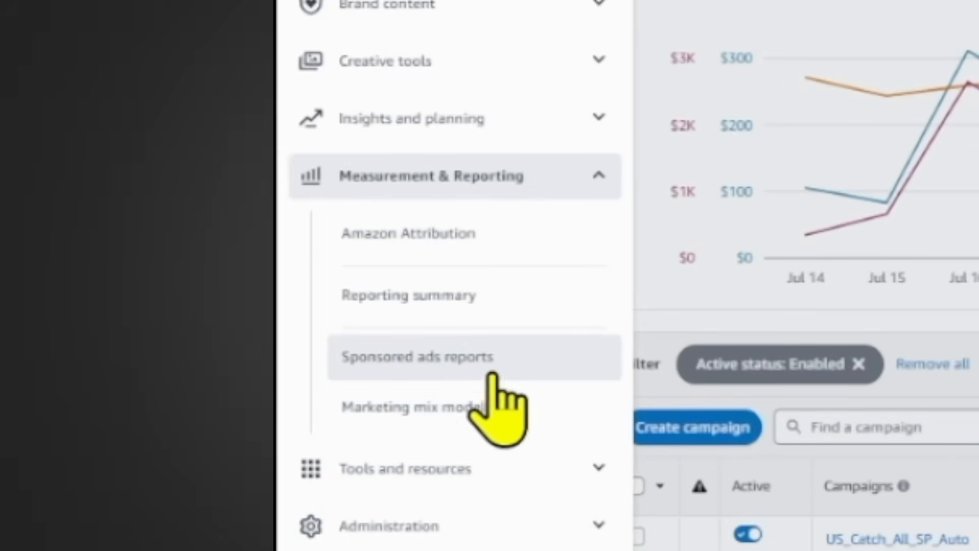
- Create a new sponsored ads report with Sponsored Products as the category and Search term as the report type
{"action": "left_click", "coordinate": [408, 359]}
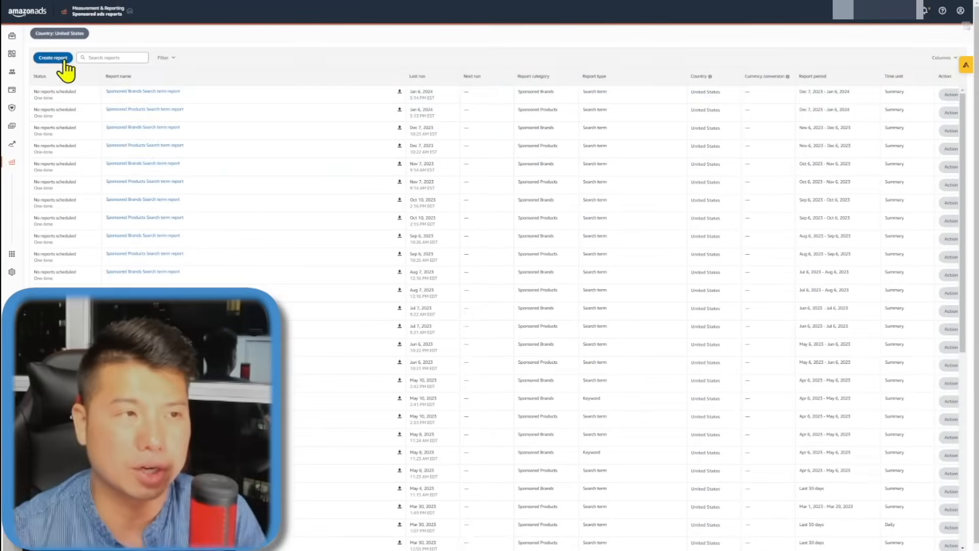
{"action": "left_click", "coordinate": [65, 64]}
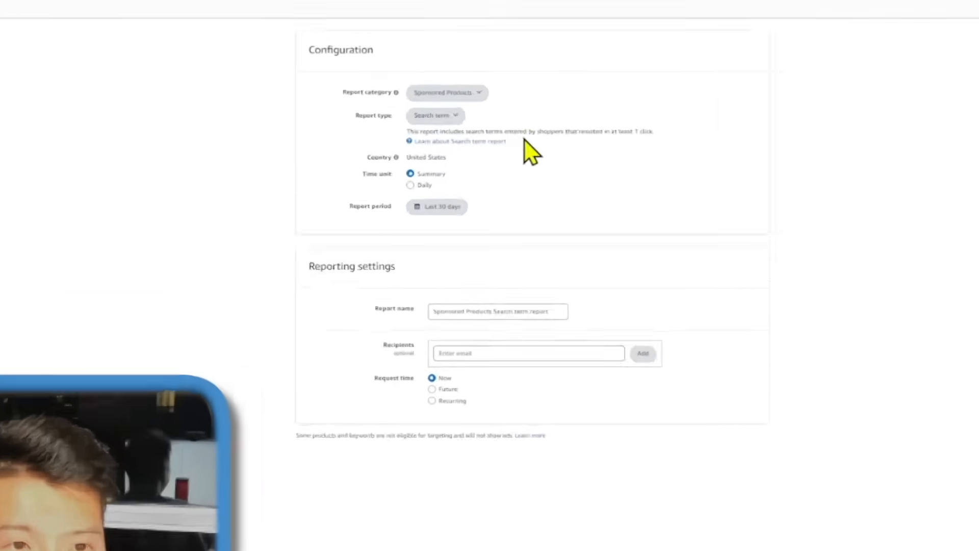
{"action": "left_click", "coordinate": [424, 96]}
{"action": "left_click", "coordinate": [765, 188]}
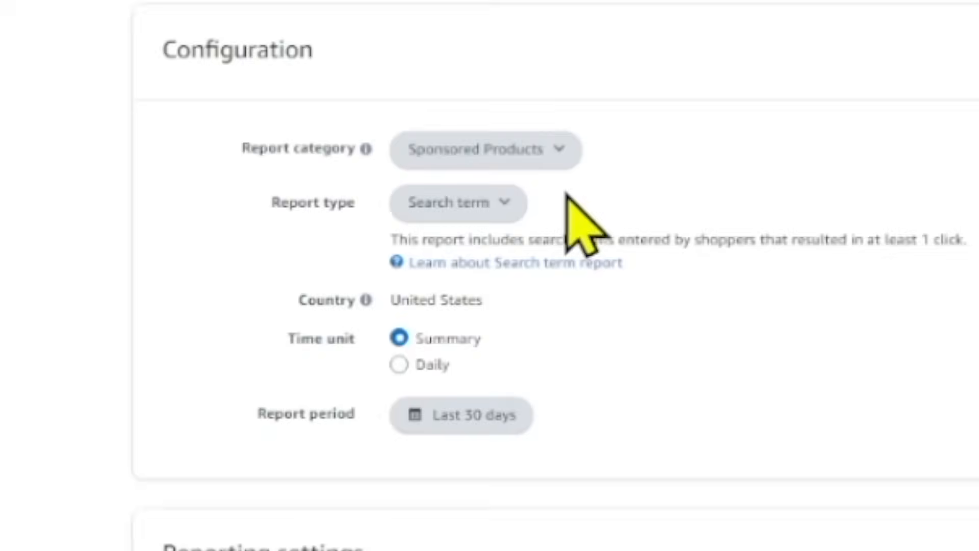
{"action": "left_click", "coordinate": [459, 82]}
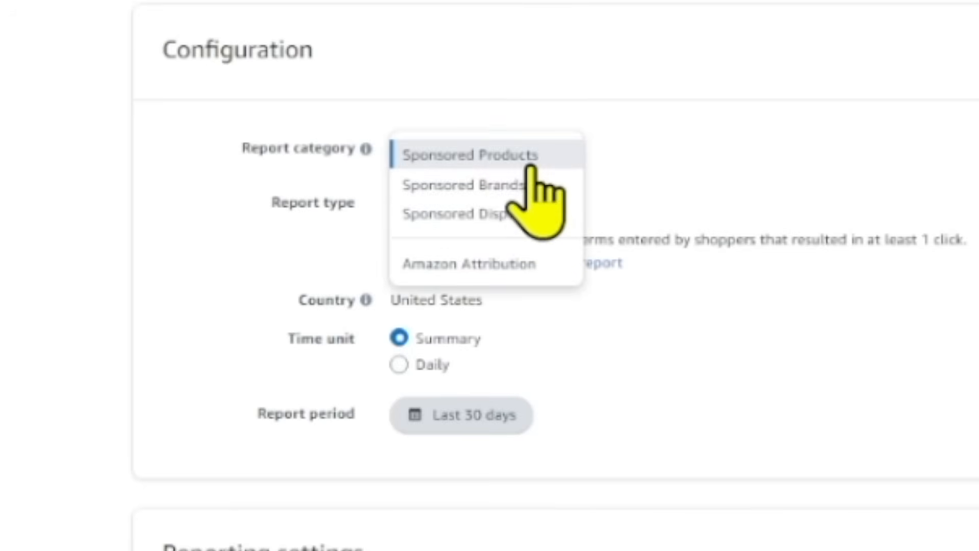
{"action": "left_click", "coordinate": [947, 172]}
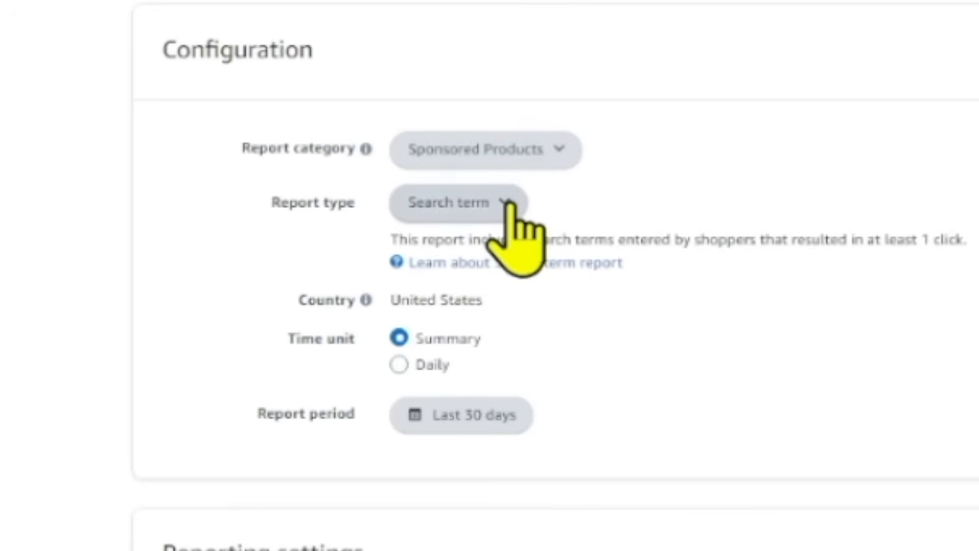
- Try Sponsored Brands as the report category and return the category to Sponsored Products
{"action": "left_click", "coordinate": [543, 151]}
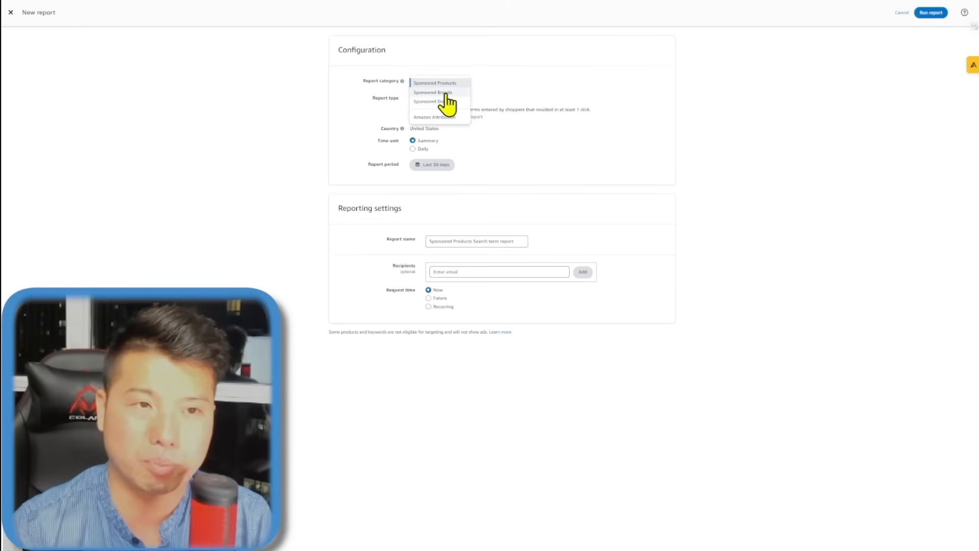
{"action": "left_click", "coordinate": [433, 92]}
{"action": "left_click", "coordinate": [440, 98]}
{"action": "left_click", "coordinate": [457, 82]}
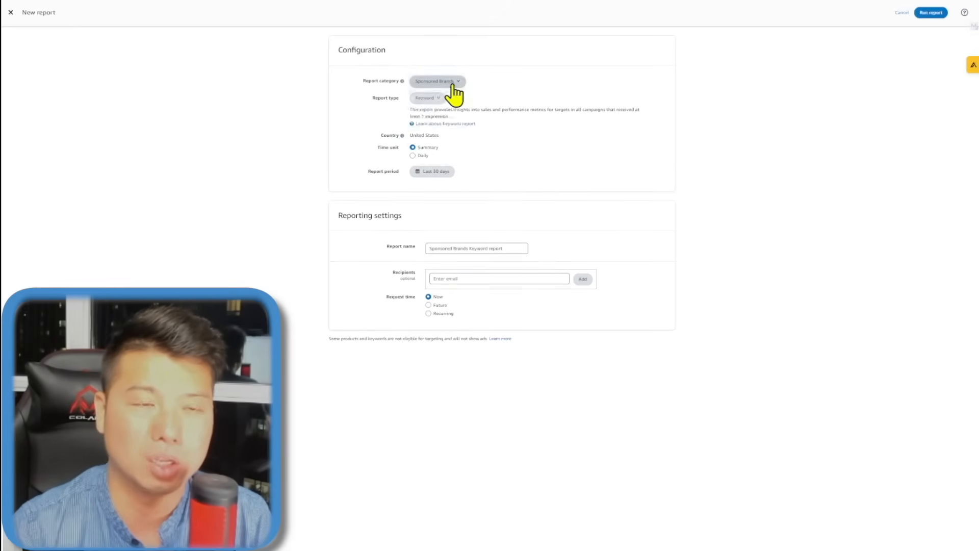
{"action": "left_click", "coordinate": [453, 83]}
{"action": "left_click", "coordinate": [451, 83]}
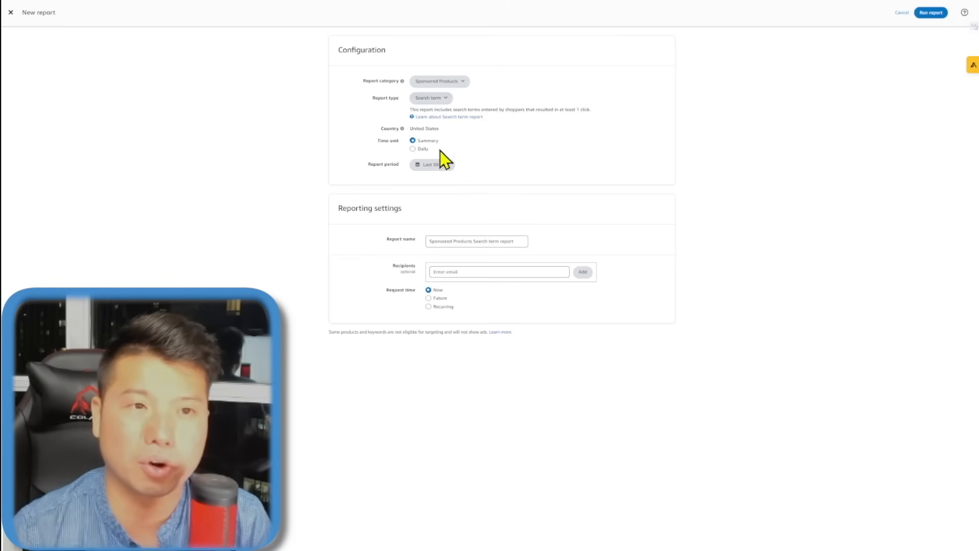
- Set the report period to Last 30 days, run the search term report and return to the reports list
{"action": "left_click", "coordinate": [431, 165]}
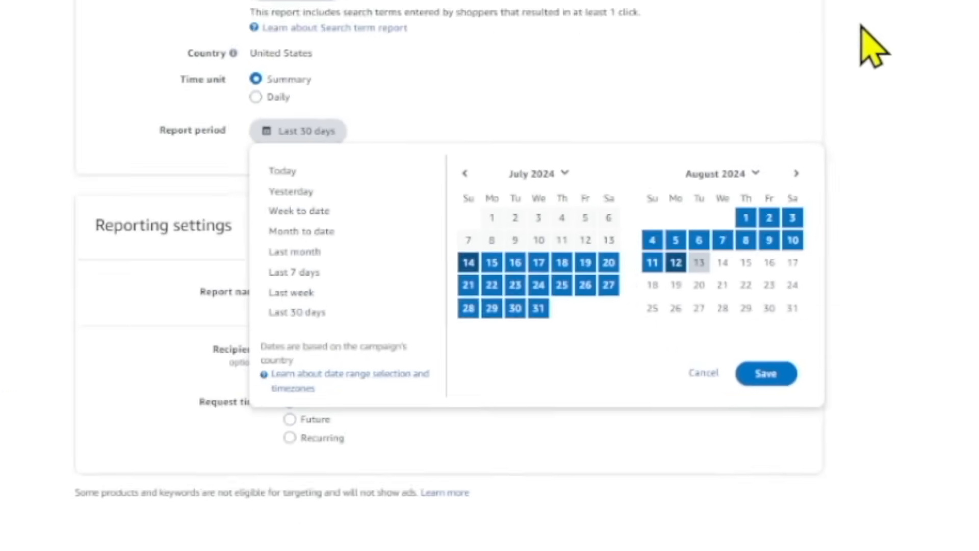
{"action": "left_click", "coordinate": [306, 312]}
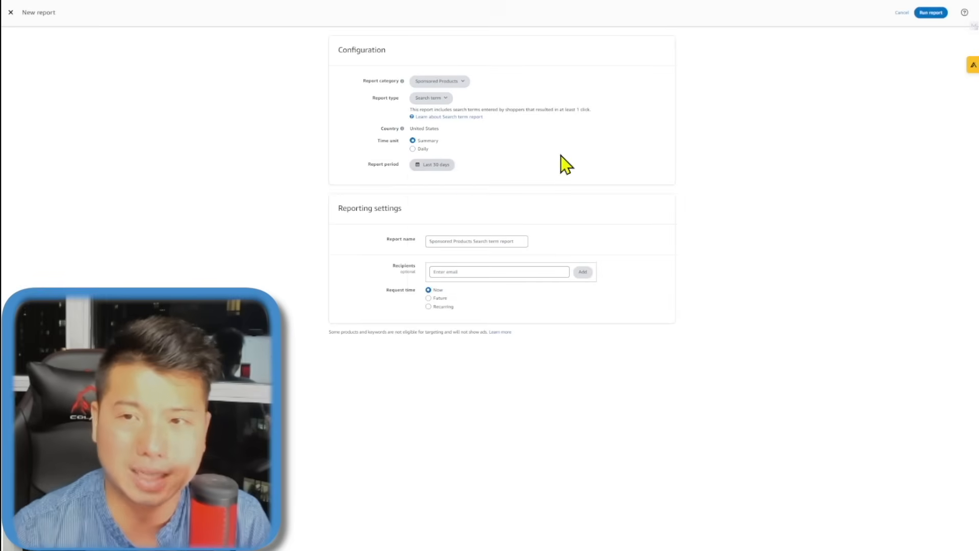
{"action": "left_click", "coordinate": [933, 13]}
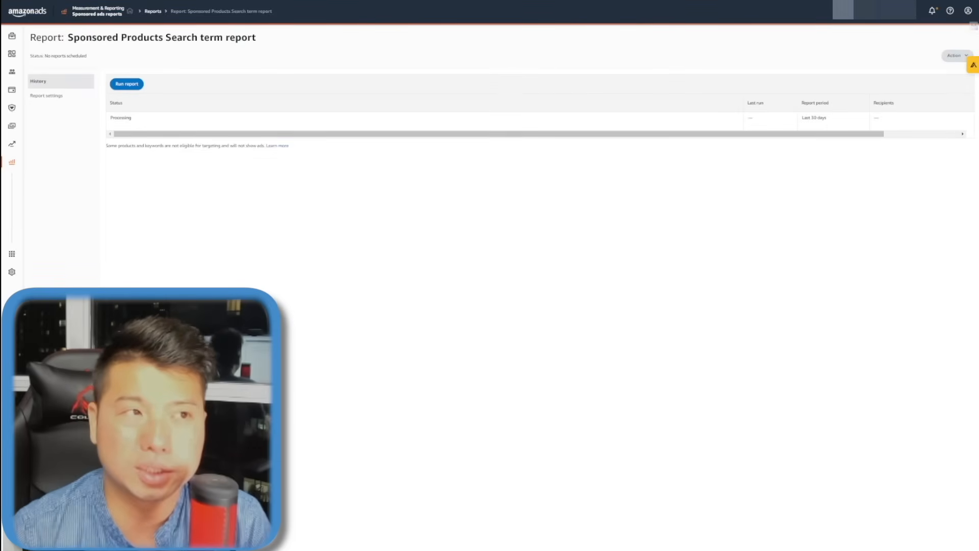
{"action": "left_click", "coordinate": [153, 11]}
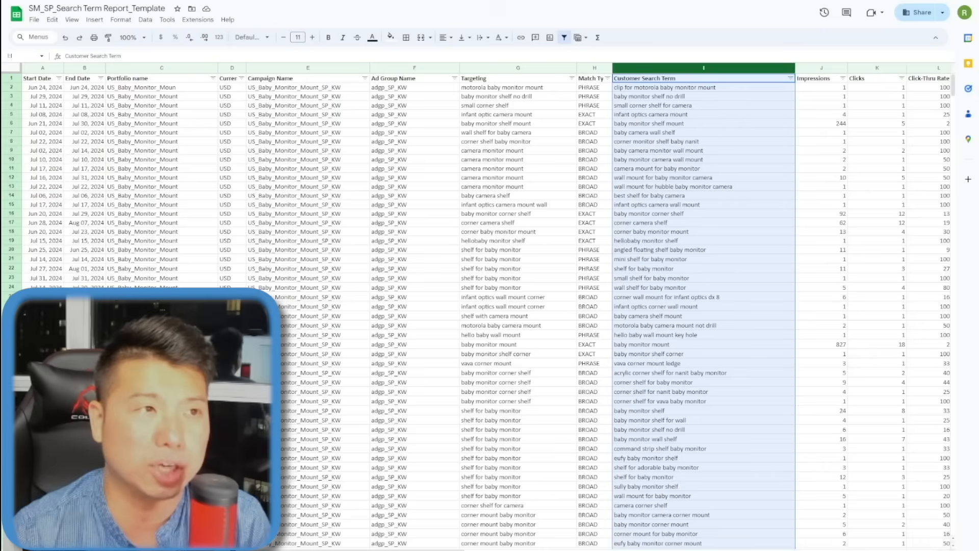
{"action": "left_click", "coordinate": [688, 159]}
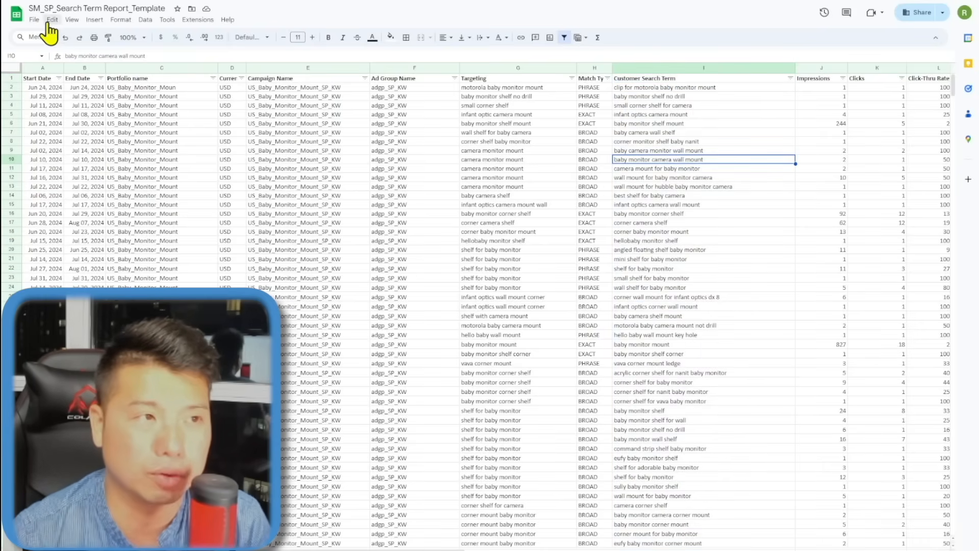
{"action": "left_click", "coordinate": [36, 20]}
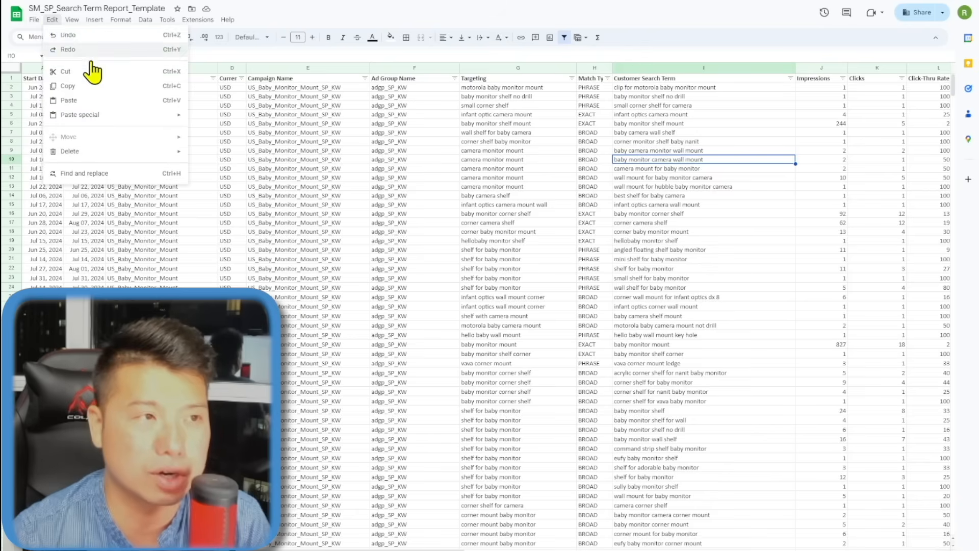
{"action": "left_click", "coordinate": [668, 197]}
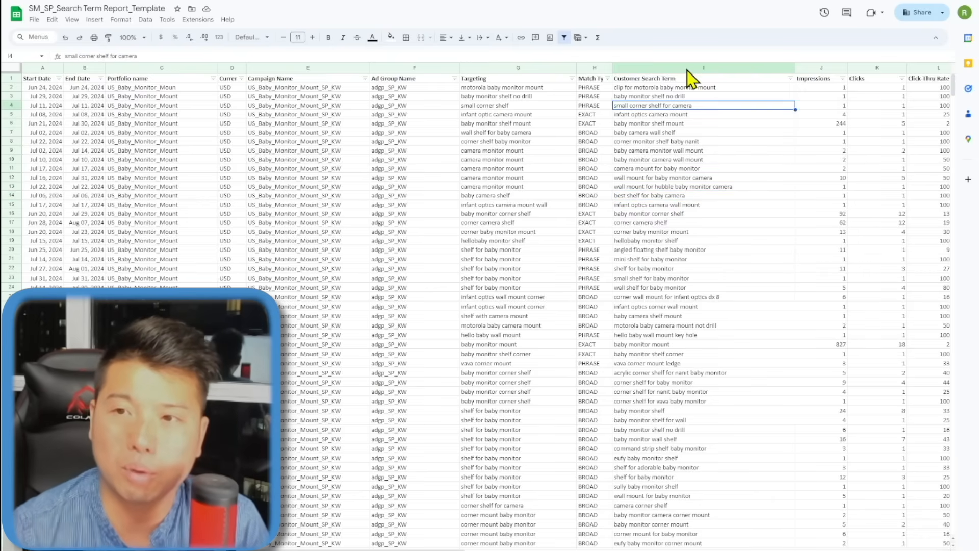
- Fill the whole Customer Search Term column of the search term report sheet with yellow
{"action": "left_click", "coordinate": [687, 69]}
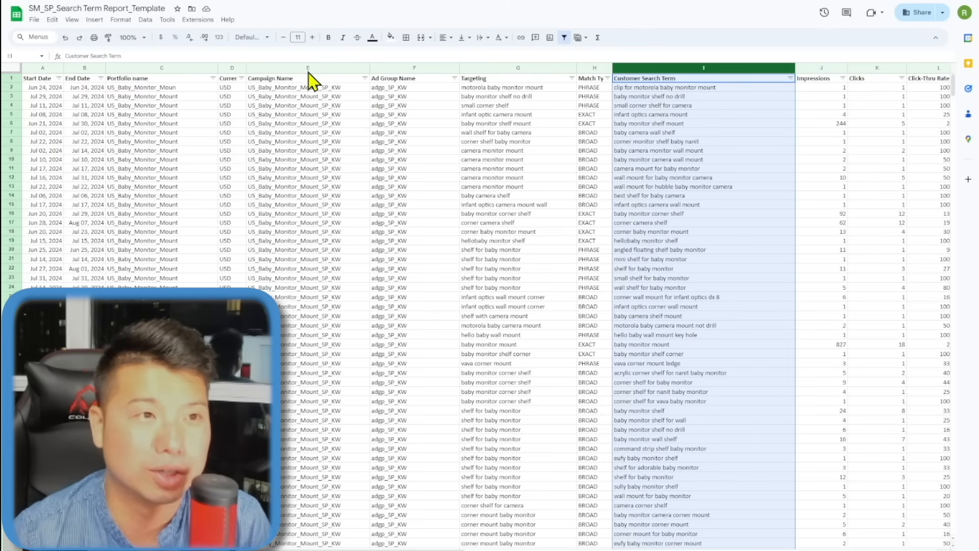
{"action": "left_click", "coordinate": [390, 36]}
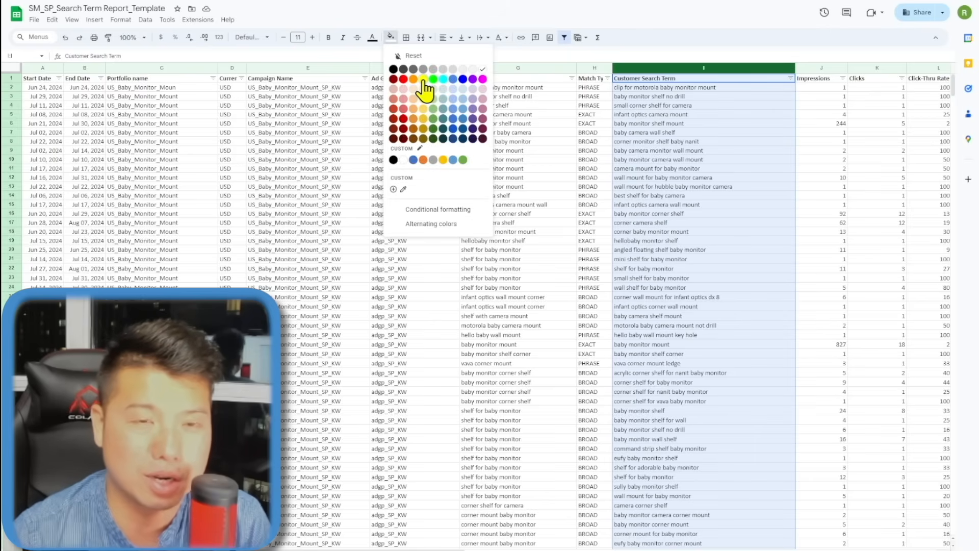
{"action": "left_click", "coordinate": [424, 79]}
{"action": "left_click", "coordinate": [658, 105]}
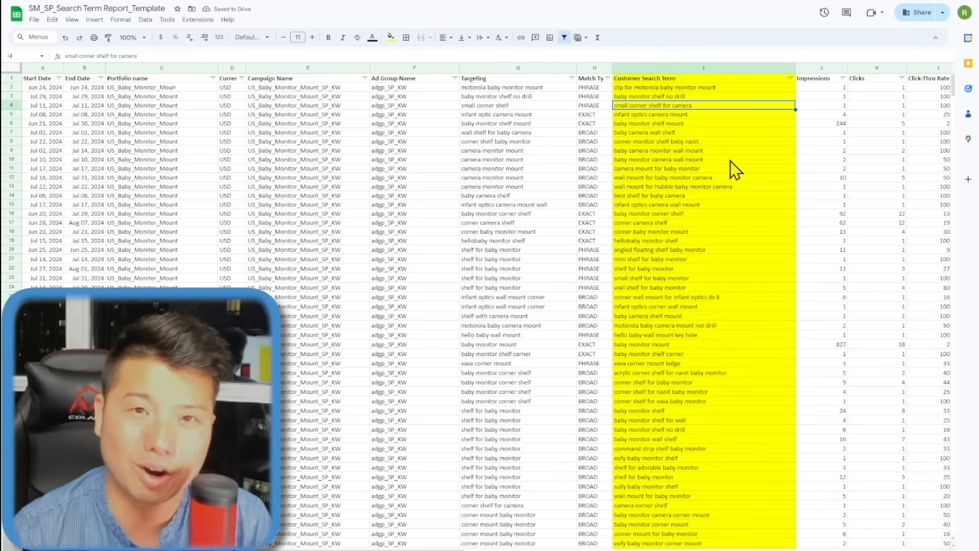
{"action": "left_click", "coordinate": [691, 67]}
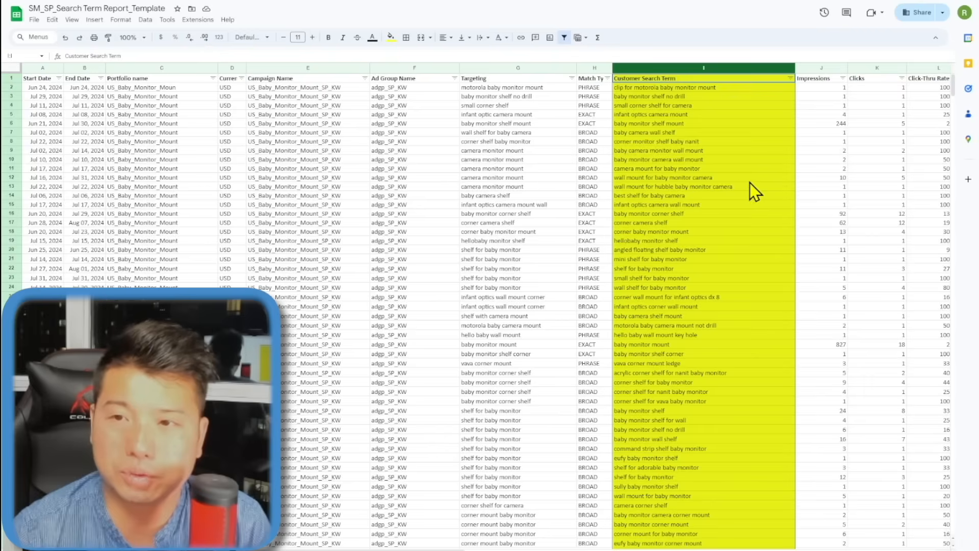
{"action": "left_click", "coordinate": [889, 133]}
{"action": "left_click_drag", "start_coordinate": [890, 316], "coordinate": [890, 325]}
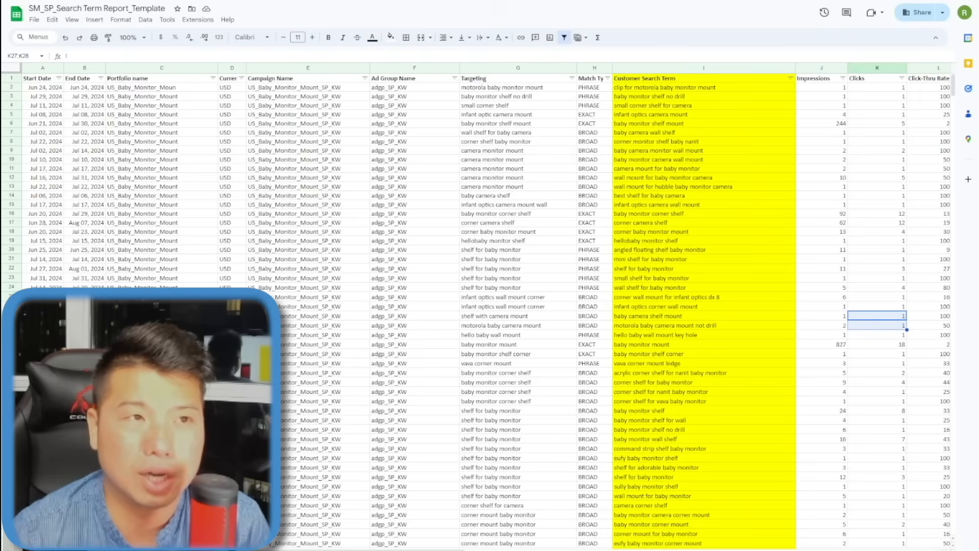
{"action": "left_click", "coordinate": [799, 196]}
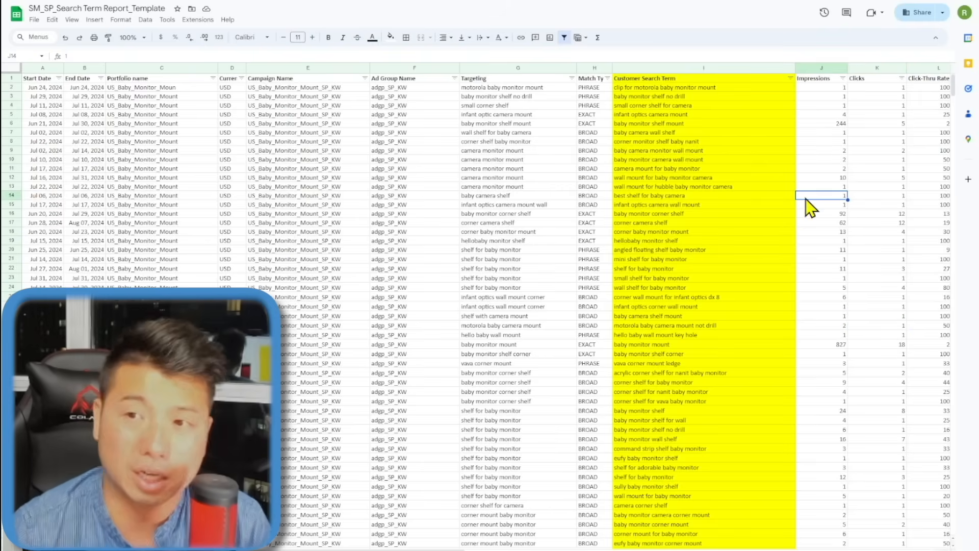
{"action": "left_click", "coordinate": [890, 232]}
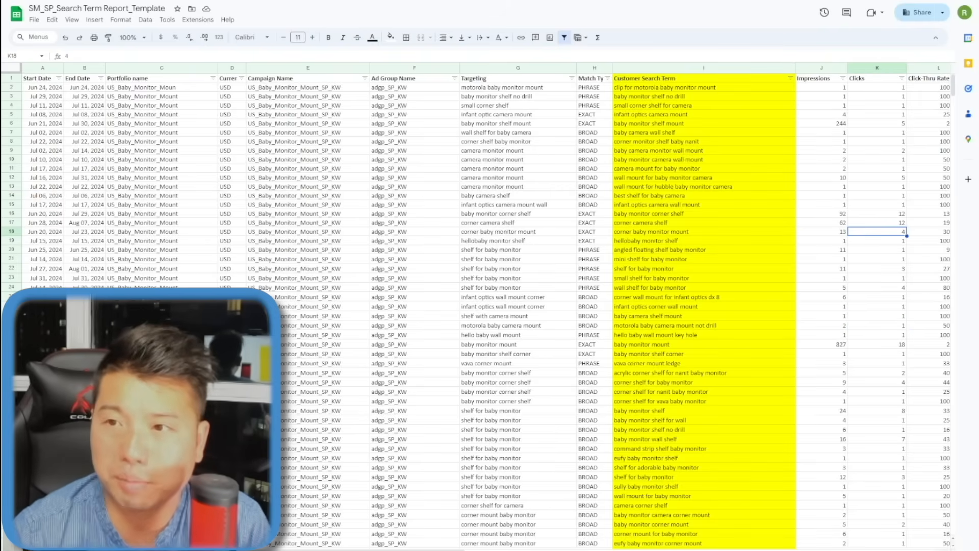
- Look through the highlighted Customer Search Term column down the whole report and back to its first rows
{"action": "mouse_move", "coordinate": [718, 179]}
{"action": "left_mouse_down"}
{"action": "mouse_move", "coordinate": [718, 212]}
{"action": "mouse_move", "coordinate": [732, 243]}
{"action": "mouse_move", "coordinate": [711, 180]}
{"action": "left_mouse_up"}
{"action": "scroll", "coordinate": [704, 183], "scroll_direction": "down", "scroll_amount": 5}
{"action": "left_click", "coordinate": [711, 199]}
{"action": "left_click", "coordinate": [711, 230]}
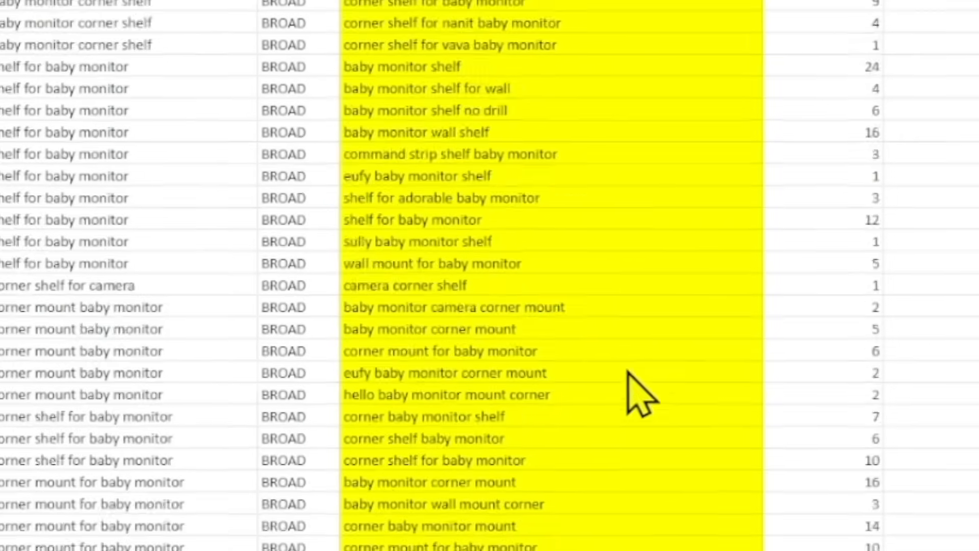
{"action": "left_click", "coordinate": [719, 456]}
{"action": "scroll", "coordinate": [658, 452], "scroll_direction": "down", "scroll_amount": 20}
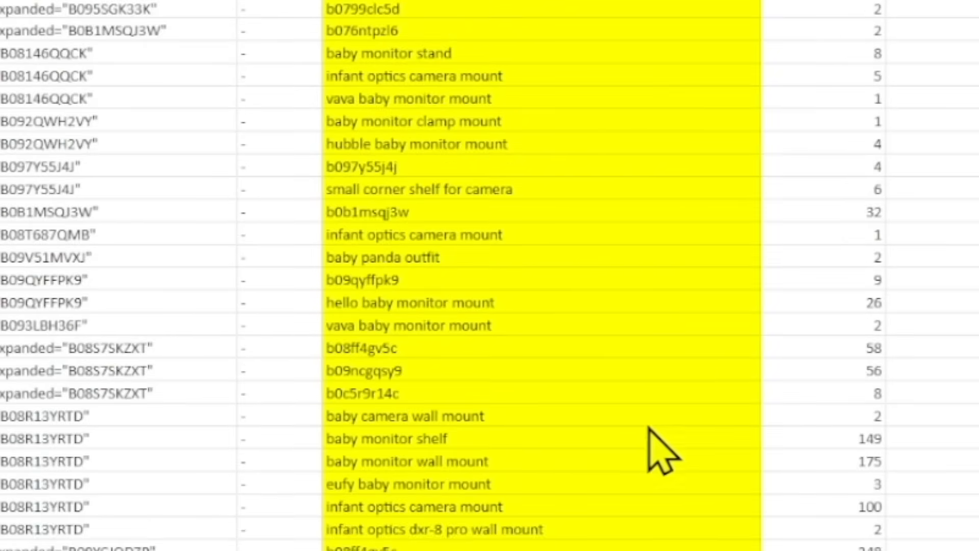
{"action": "scroll", "coordinate": [654, 428], "scroll_direction": "down", "scroll_amount": 10}
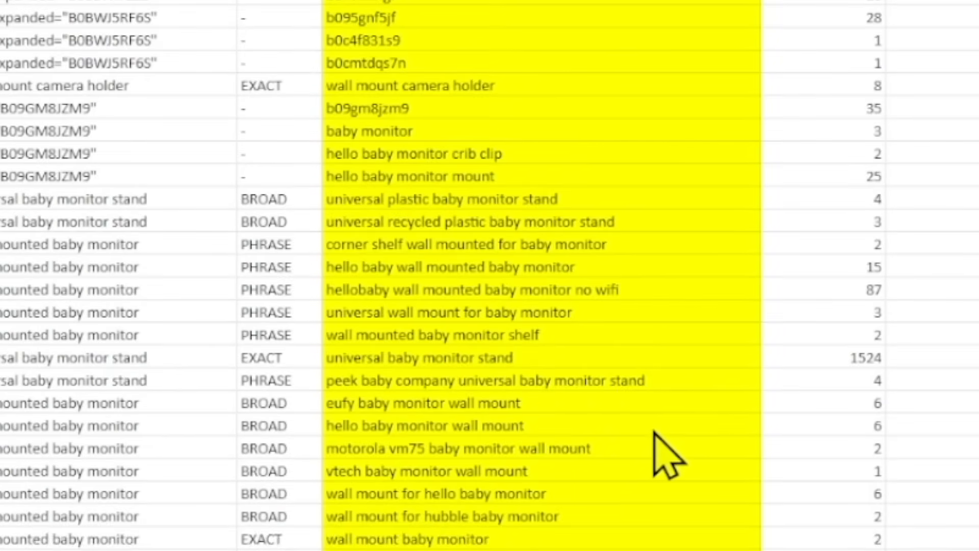
{"action": "left_click", "coordinate": [630, 383]}
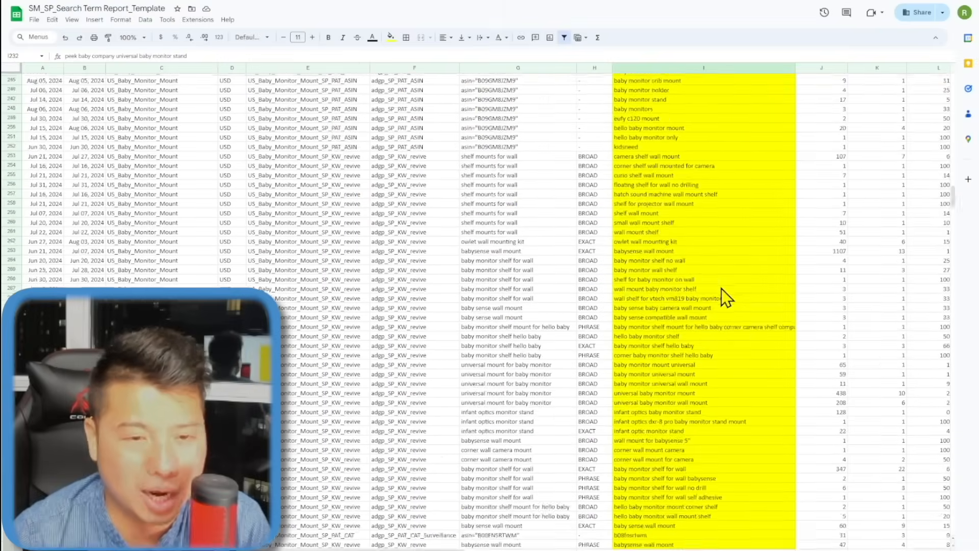
{"action": "scroll", "coordinate": [579, 428], "scroll_direction": "down", "scroll_amount": 20}
{"action": "left_click_drag", "start_coordinate": [954, 239], "coordinate": [941, 76]}
{"action": "left_click", "coordinate": [733, 152]}
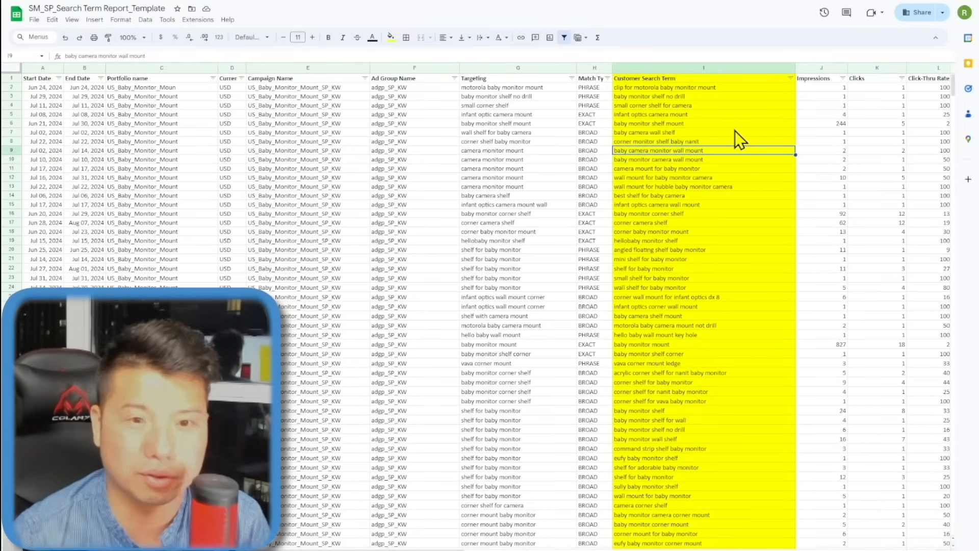
{"action": "left_click", "coordinate": [720, 140]}
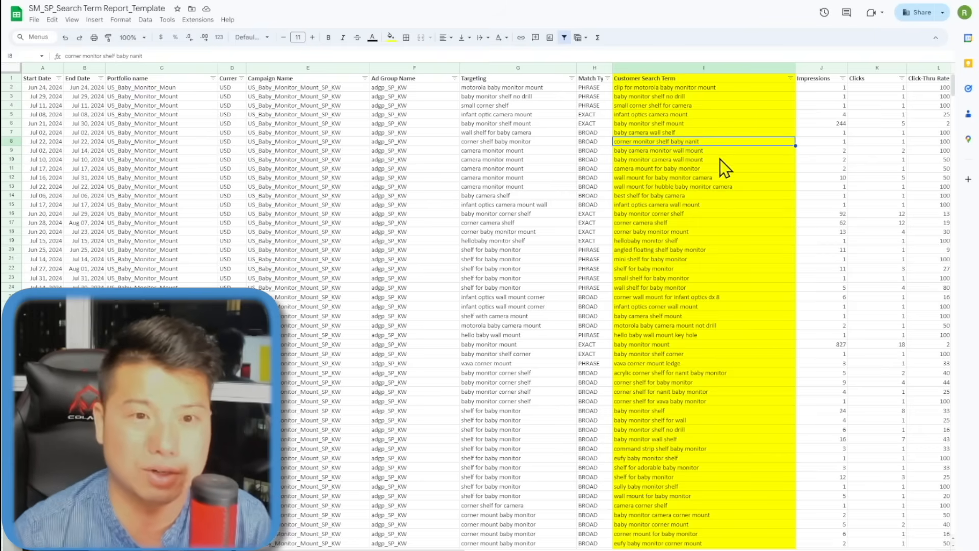
{"action": "left_click", "coordinate": [770, 213]}
{"action": "scroll", "coordinate": [769, 214], "scroll_direction": "down", "scroll_amount": 11}
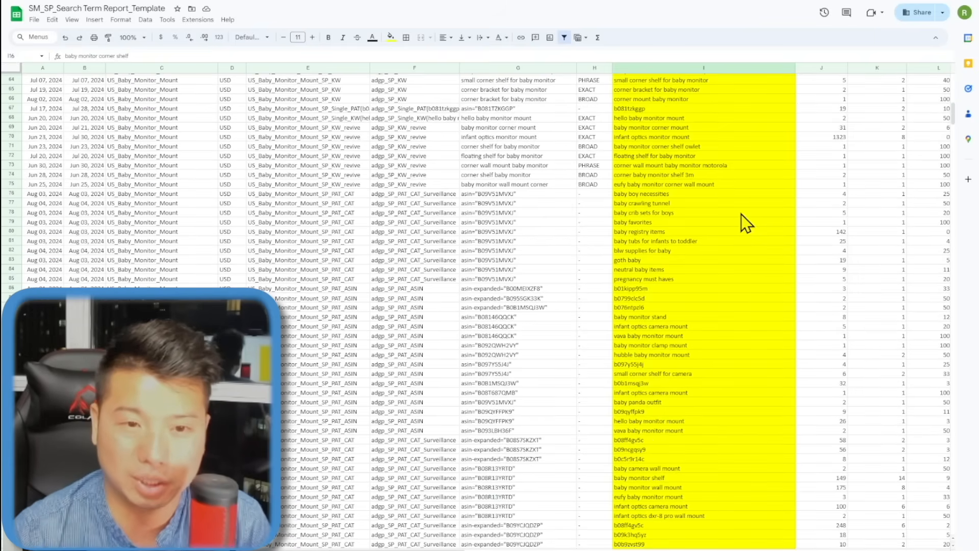
{"action": "scroll", "coordinate": [741, 214], "scroll_direction": "up", "scroll_amount": 12}
{"action": "left_click", "coordinate": [762, 168]}
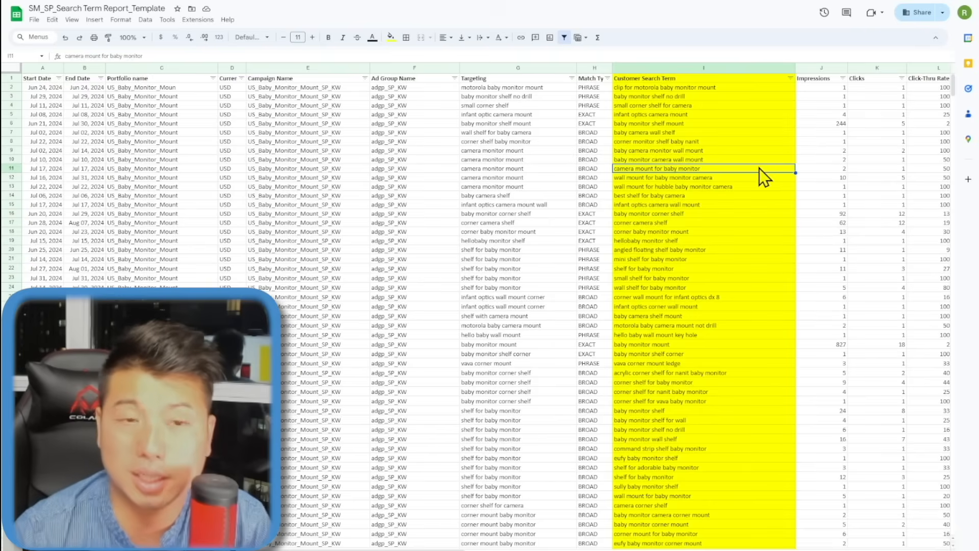
{"action": "left_click", "coordinate": [747, 90]}
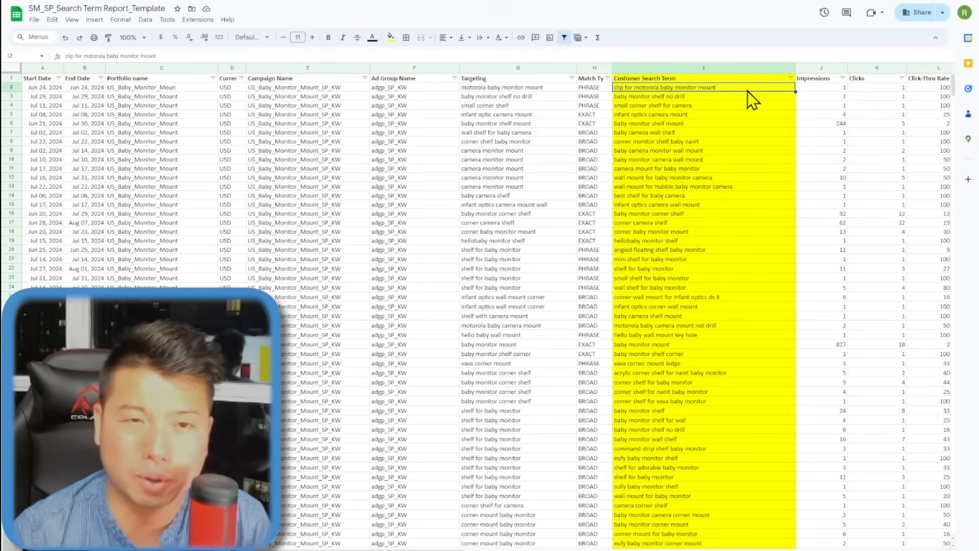
{"action": "left_click", "coordinate": [788, 123]}
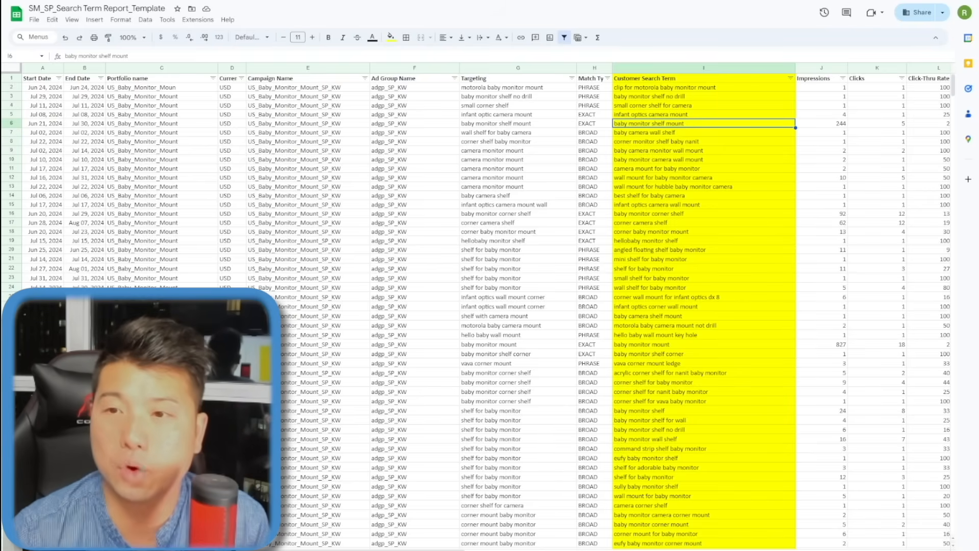
- Compare the Customer Search Term column with the Targeting column, using the search terms in rows 9 to 13
{"action": "left_click", "coordinate": [723, 70]}
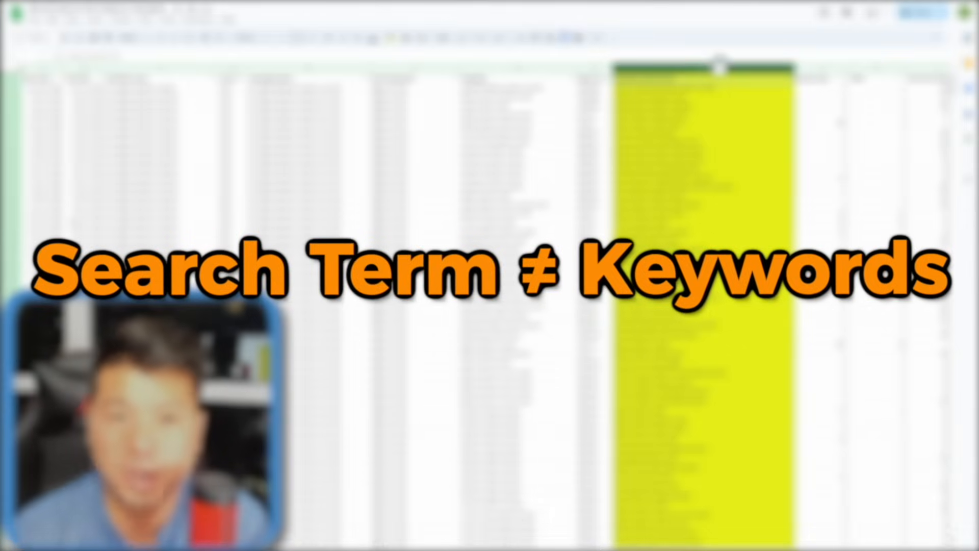
{"action": "left_click", "coordinate": [483, 68]}
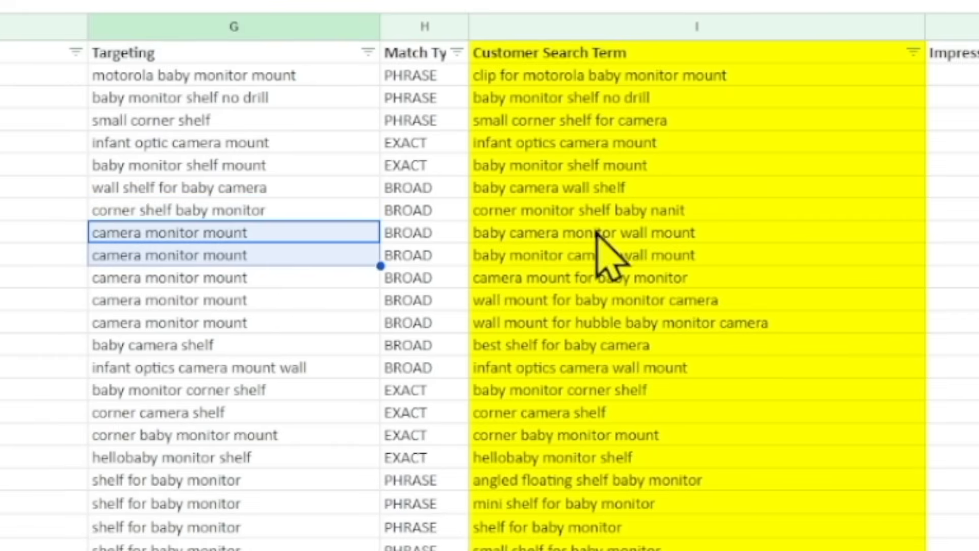
{"action": "left_click_drag", "start_coordinate": [612, 211], "coordinate": [632, 289]}
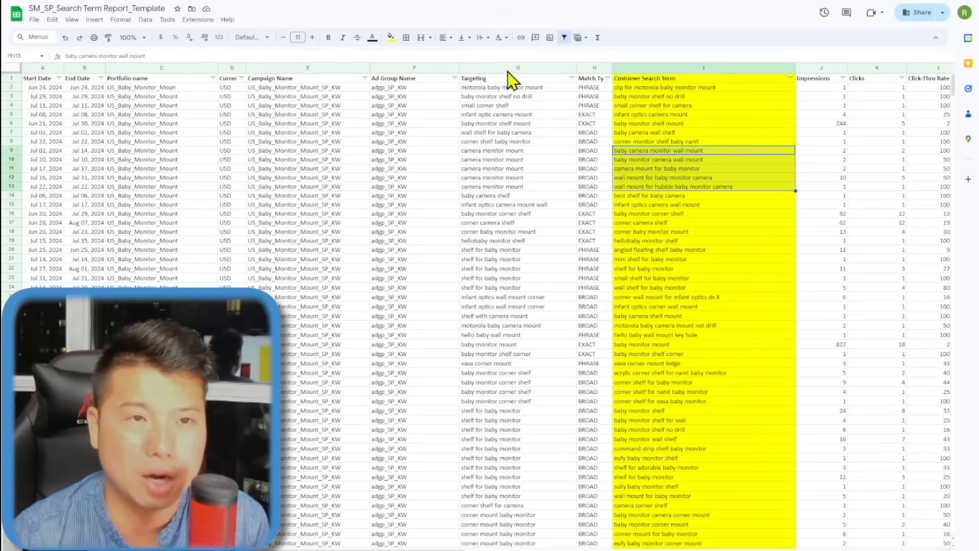
- Fill the whole Targeting column with yellow
{"action": "left_click", "coordinate": [213, 26]}
{"action": "left_click", "coordinate": [672, 68]}
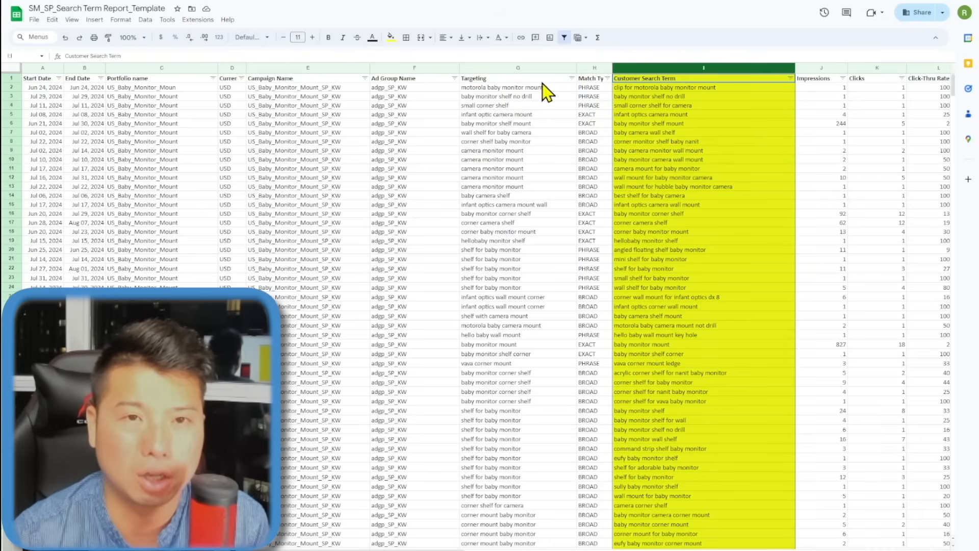
{"action": "left_click", "coordinate": [520, 68]}
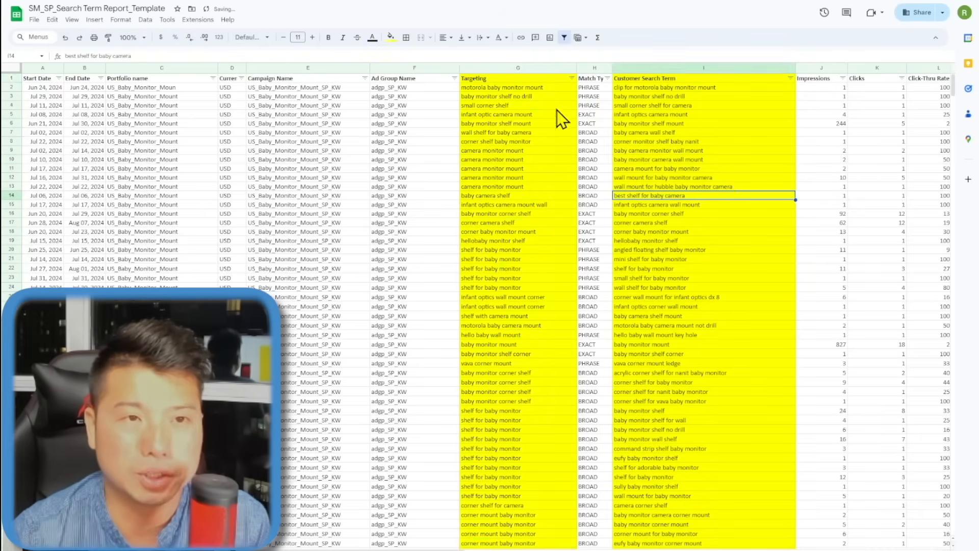
- Examine how the broad-match target "camera monitor mount" relates to the customer search terms in rows 9 to 13
{"action": "left_click", "coordinate": [520, 81]}
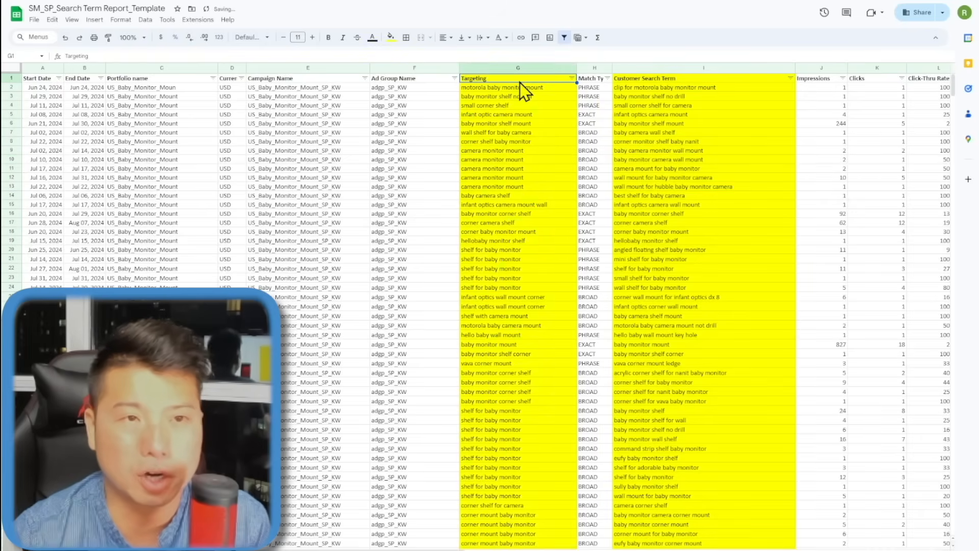
{"action": "left_click", "coordinate": [678, 80]}
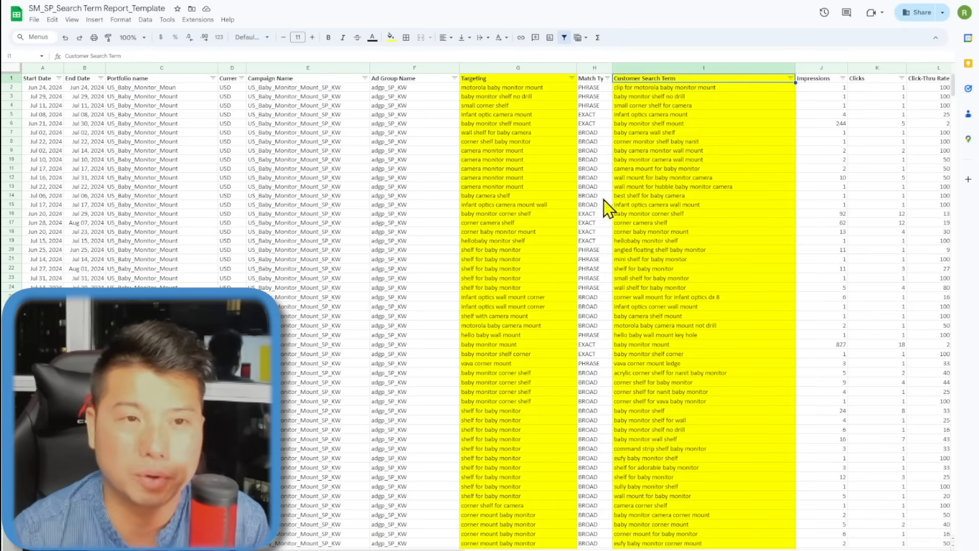
{"action": "left_click", "coordinate": [530, 168]}
{"action": "left_click", "coordinate": [599, 150]}
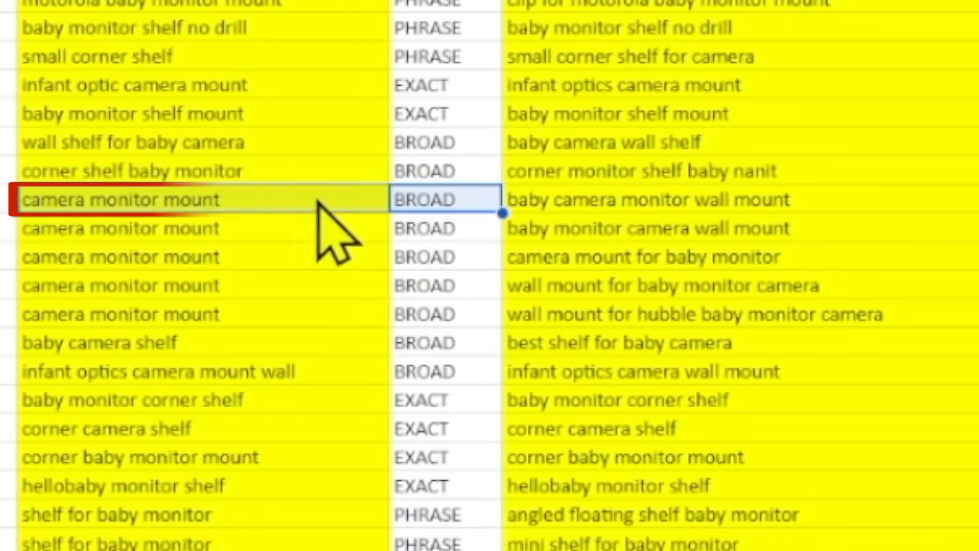
{"action": "left_click", "coordinate": [318, 202]}
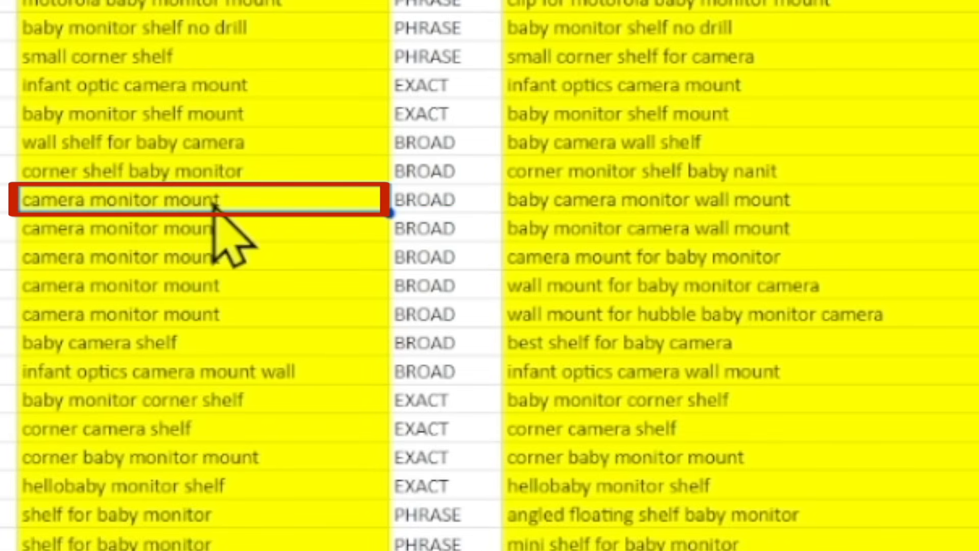
{"action": "left_click", "coordinate": [431, 198]}
{"action": "left_click", "coordinate": [706, 207]}
{"action": "left_click_drag", "start_coordinate": [705, 206], "coordinate": [714, 313]}
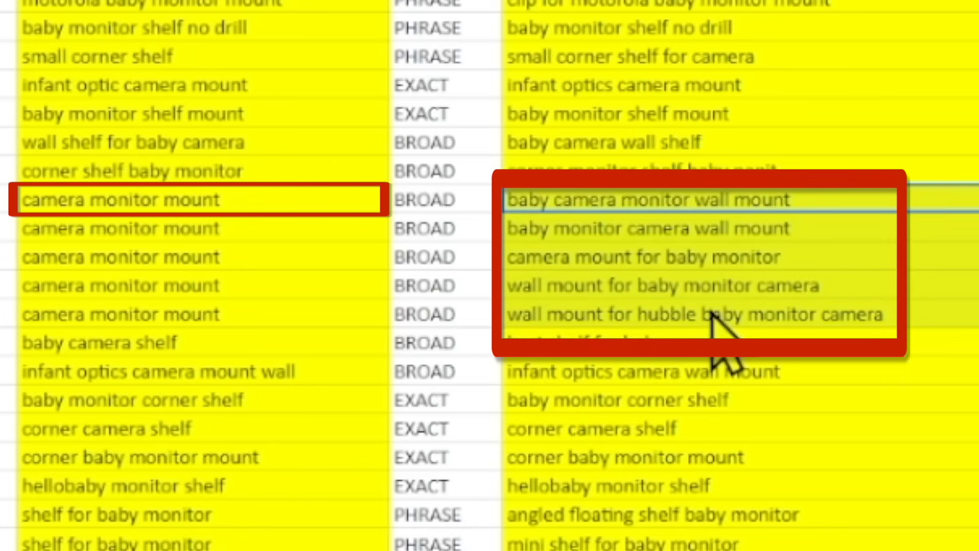
{"action": "left_click", "coordinate": [257, 205]}
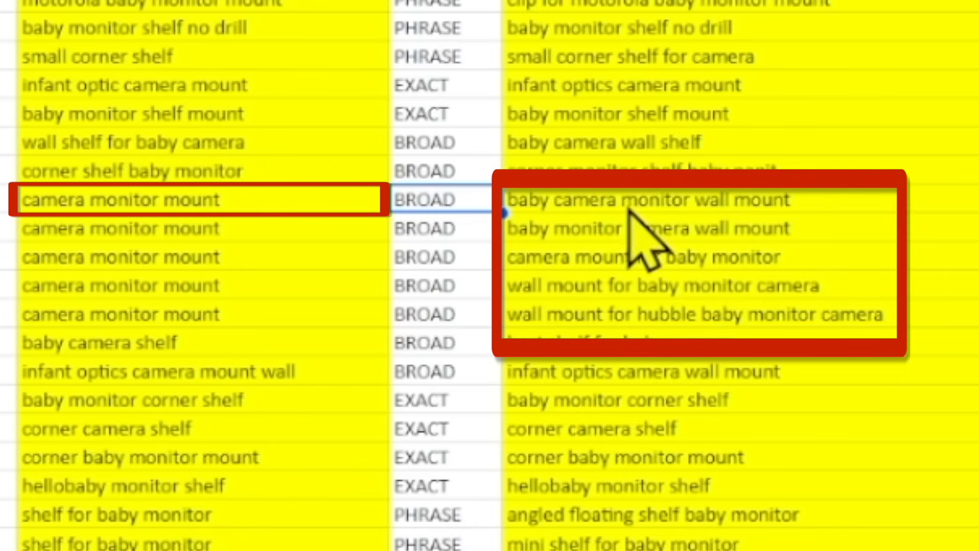
{"action": "left_click_drag", "start_coordinate": [627, 209], "coordinate": [636, 319]}
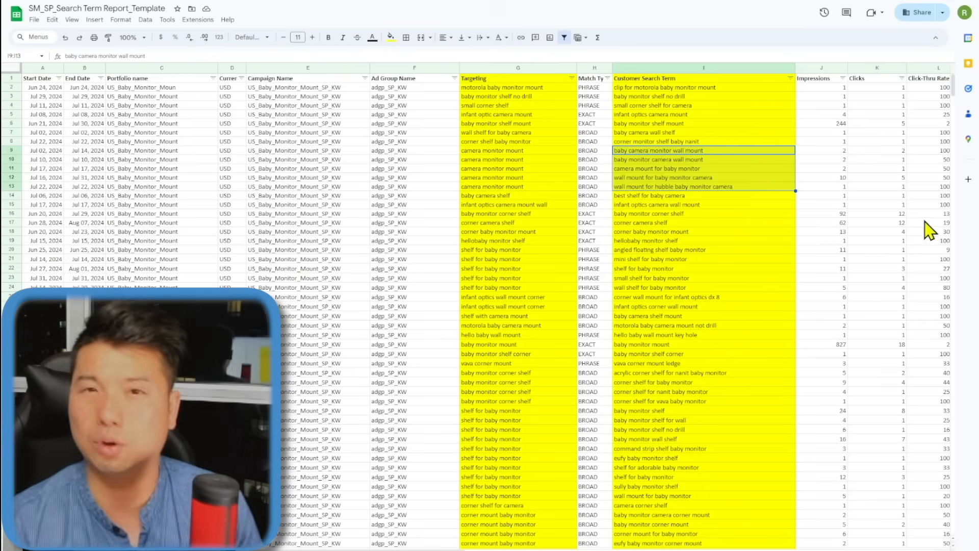
{"action": "left_click", "coordinate": [767, 162]}
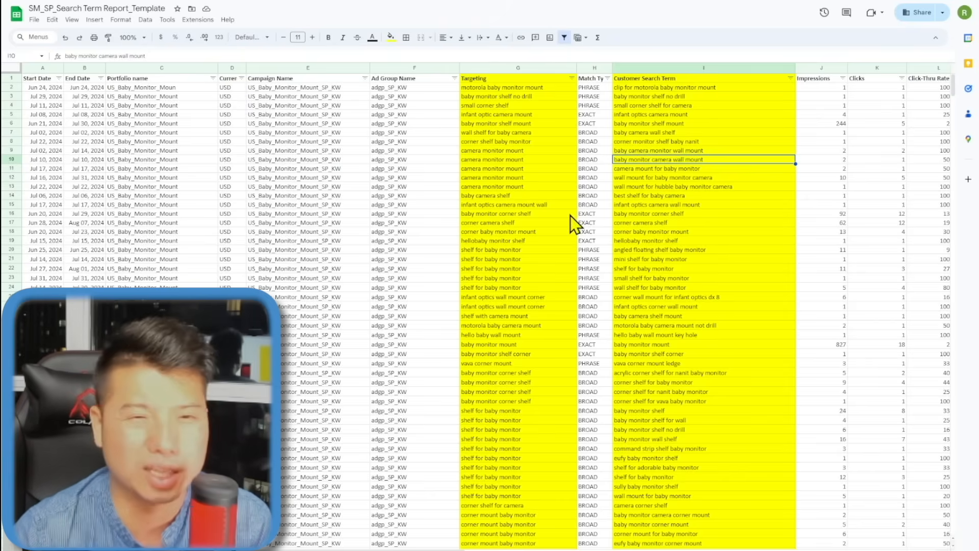
- Review the report's columns along row 16, from the dates and targeting through the impressions, clicks, spend and order metrics
{"action": "left_click", "coordinate": [500, 215]}
{"action": "key", "text": "Right"}
{"action": "key", "text": "Right"}
{"action": "key", "text": "Right"}
{"action": "key", "text": "Right"}
{"action": "key", "text": "Right"}
{"action": "key", "text": "Right"}
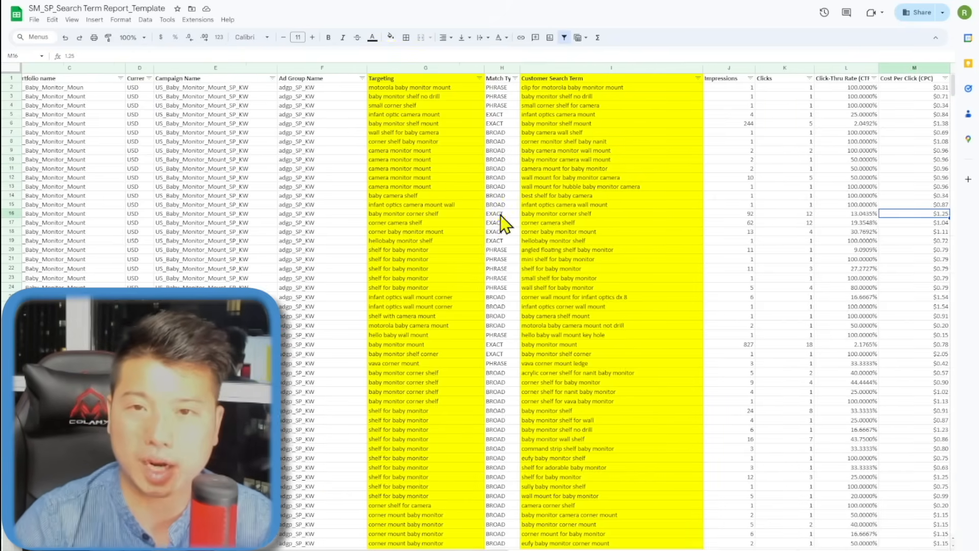
{"action": "key", "text": "Right"}
{"action": "key", "text": "Right"}
{"action": "key", "text": "Right"}
{"action": "key", "text": "Right"}
{"action": "key", "text": "Right"}
{"action": "key", "text": "Left"}
{"action": "key", "text": "Left"}
{"action": "key", "text": "Left"}
{"action": "key", "text": "Left"}
{"action": "key", "text": "Left"}
{"action": "key", "text": "Left"}
{"action": "key", "text": "Left"}
{"action": "key", "text": "Left"}
{"action": "key", "text": "Left"}
{"action": "key", "text": "Left"}
{"action": "key", "text": "Left"}
{"action": "key", "text": "Left"}
{"action": "key", "text": "Left"}
{"action": "key", "text": "Left"}
{"action": "key", "text": "Left"}
{"action": "key", "text": "Left"}
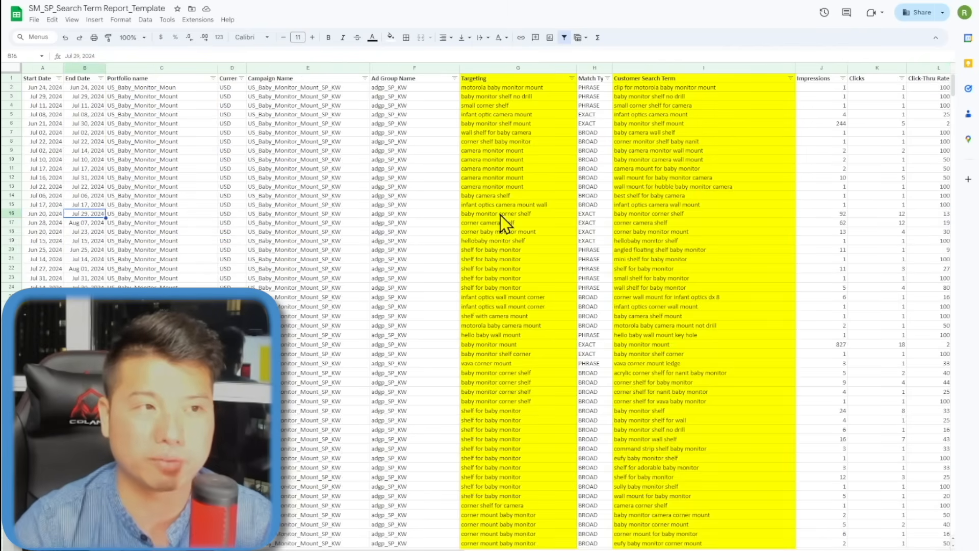
{"action": "key", "text": "Right"}
{"action": "key", "text": "Right"}
{"action": "key", "text": "Right"}
{"action": "key", "text": "Right"}
{"action": "key", "text": "Right"}
{"action": "key", "text": "Right"}
{"action": "key", "text": "Right"}
{"action": "key", "text": "Right"}
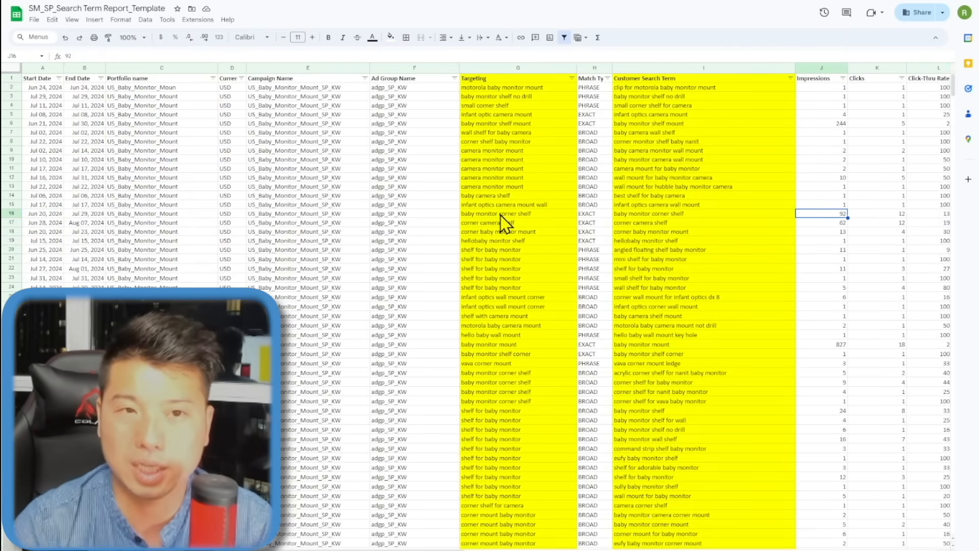
{"action": "key", "text": "Right"}
{"action": "key", "text": "Right"}
{"action": "key", "text": "Right"}
{"action": "key", "text": "Right"}
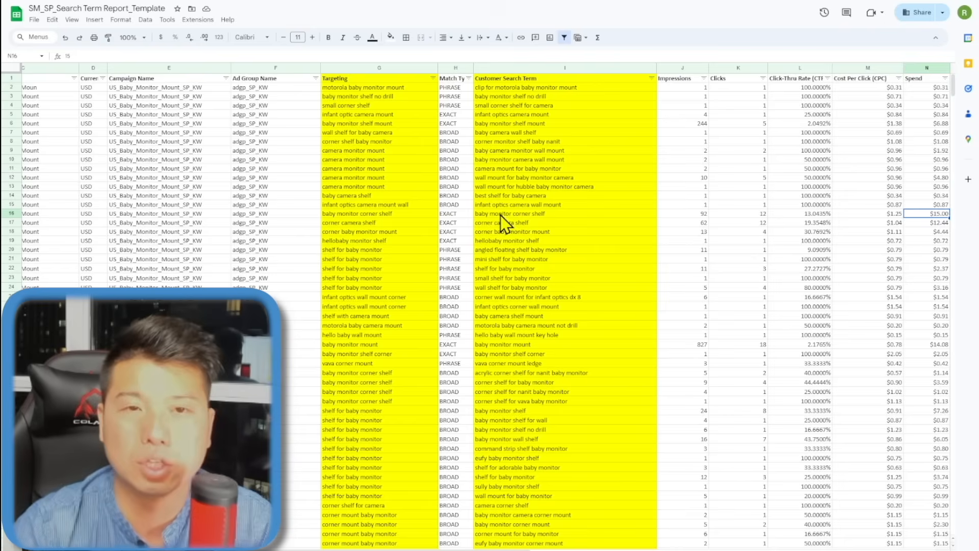
- Fill the whole Impressions, Clicks, Spend and 7 Day Total Sales columns with green
{"action": "left_click", "coordinate": [687, 67]}
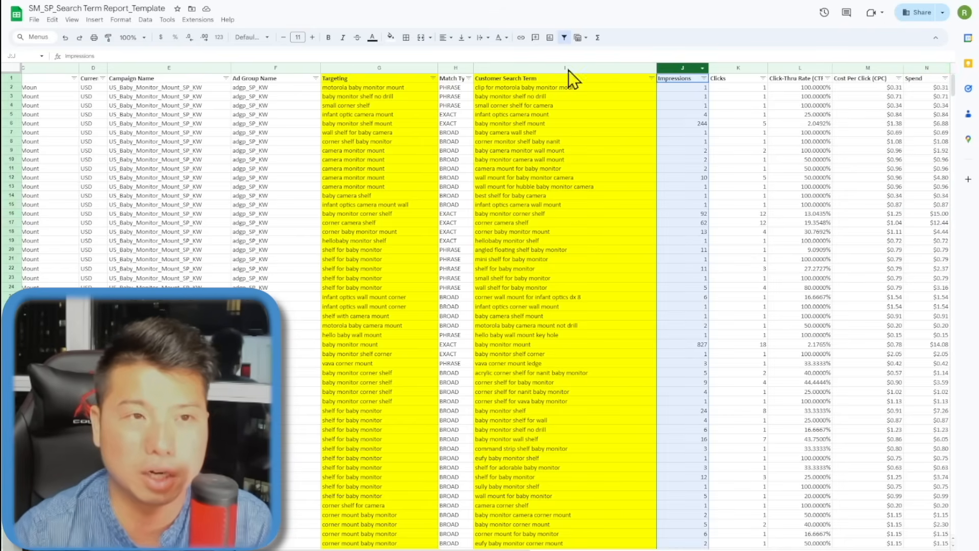
{"action": "left_click", "coordinate": [391, 37]}
{"action": "left_click", "coordinate": [432, 76]}
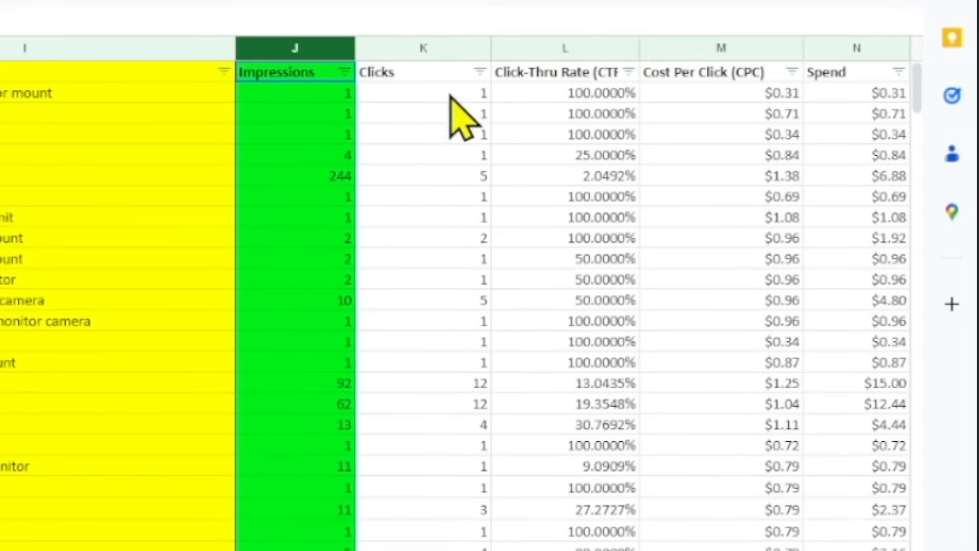
{"action": "left_click", "coordinate": [430, 45]}
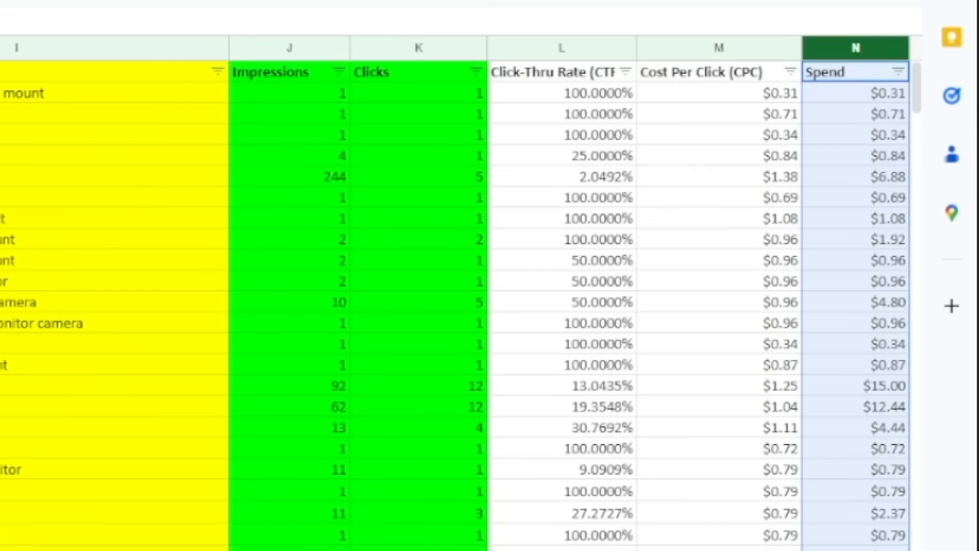
{"action": "key", "text": "ctrl+y"}
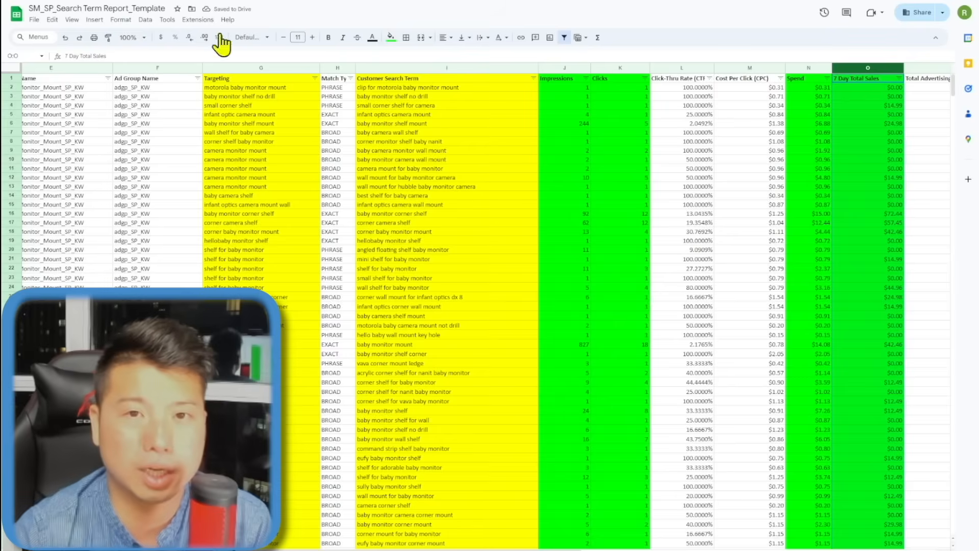
- Fill the whole 7 Day Total Orders column with the same green
{"action": "left_click", "coordinate": [905, 188]}
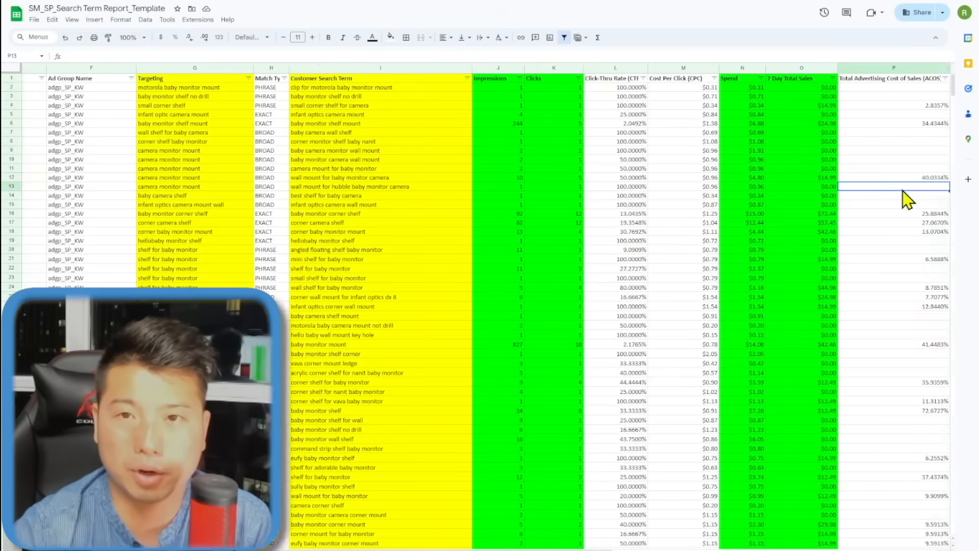
{"action": "scroll", "coordinate": [905, 199], "scroll_direction": "right", "scroll_amount": 5}
{"action": "left_click", "coordinate": [856, 70]}
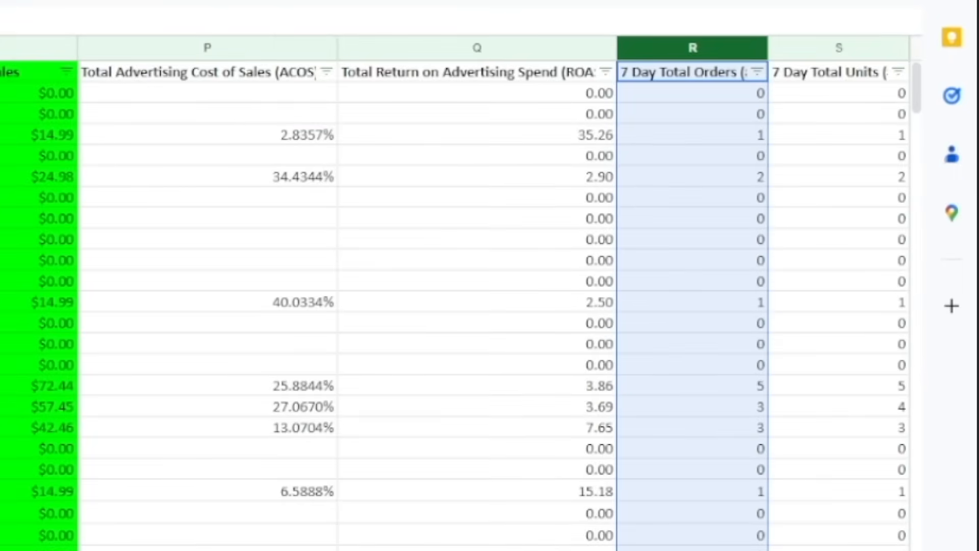
{"action": "key", "text": "ctrl+y"}
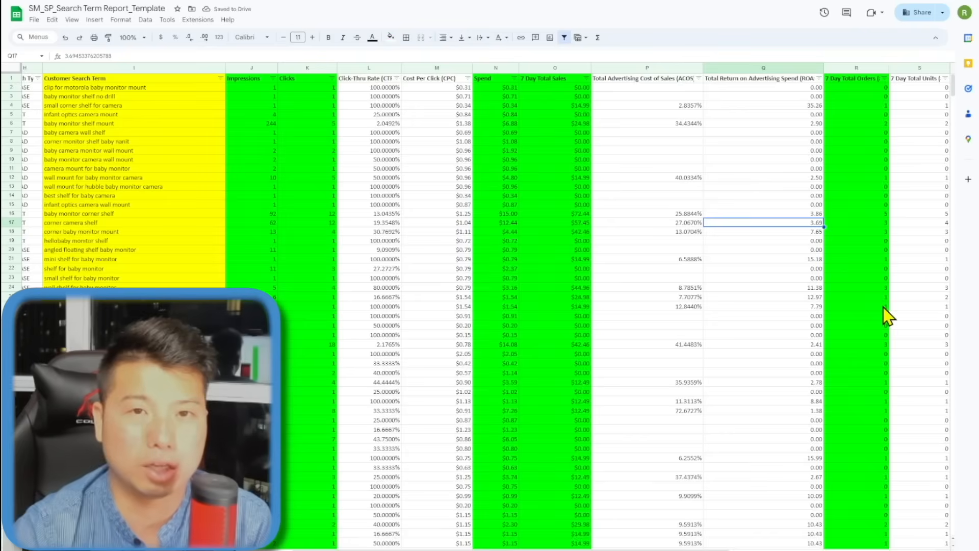
- Review the highlighted columns along row 17, from the order metrics back to the date columns
{"action": "key", "text": "Right"}
{"action": "key", "text": "Right"}
{"action": "key", "text": "Left"}
{"action": "key", "text": "Left"}
{"action": "key", "text": "Left"}
{"action": "key", "text": "Left"}
{"action": "key", "text": "Left"}
{"action": "key", "text": "Left"}
{"action": "key", "text": "Left"}
{"action": "key", "text": "Left"}
{"action": "key", "text": "Left"}
{"action": "key", "text": "Left"}
{"action": "key", "text": "Left"}
{"action": "key", "text": "Left"}
{"action": "key", "text": "Left"}
{"action": "key", "text": "Left"}
{"action": "key", "text": "Left"}
{"action": "key", "text": "Left"}
{"action": "key", "text": "Left"}
{"action": "key", "text": "Left"}
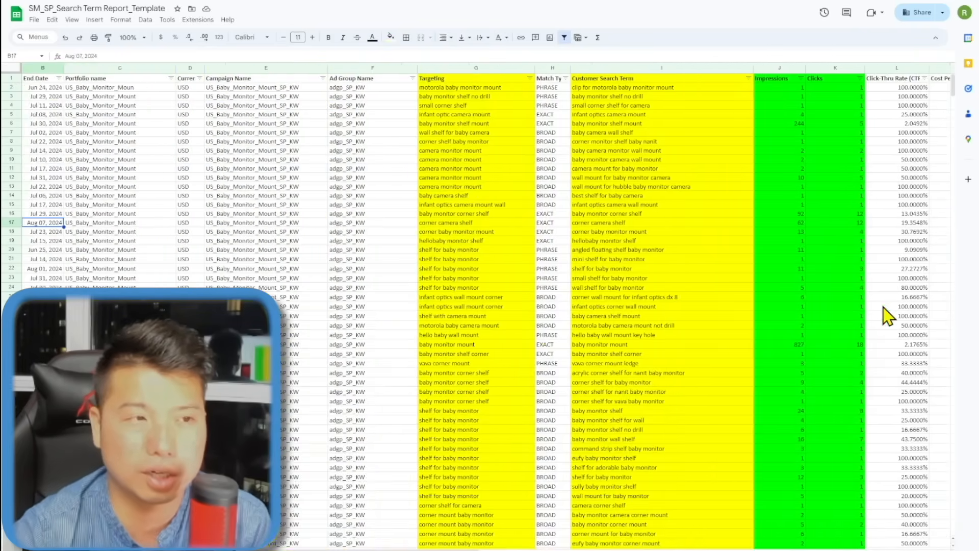
- Review the report's columns along row 17, from End Date through Total Advertising Cost of Sales
{"action": "key", "text": "Right"}
{"action": "key", "text": "Right"}
{"action": "key", "text": "Right"}
{"action": "key", "text": "Right"}
{"action": "key", "text": "Right"}
{"action": "key", "text": "Right"}
{"action": "key", "text": "Right"}
{"action": "key", "text": "Right"}
{"action": "key", "text": "Right"}
{"action": "key", "text": "Right"}
{"action": "key", "text": "Right"}
{"action": "key", "text": "Right"}
{"action": "key", "text": "Right"}
{"action": "key", "text": "Right"}
{"action": "key", "text": "Right"}
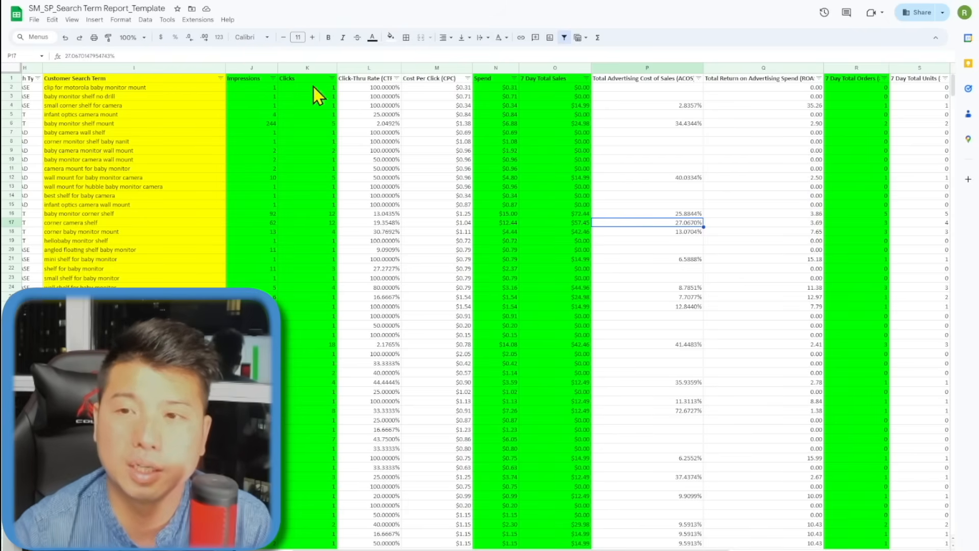
- Examine the Spend and 7 Day Total Sales columns and individual cells in the neighbouring metric columns
{"action": "left_click", "coordinate": [495, 67]}
{"action": "left_click", "coordinate": [540, 69]}
{"action": "left_click", "coordinate": [502, 68], "text": "shift"}
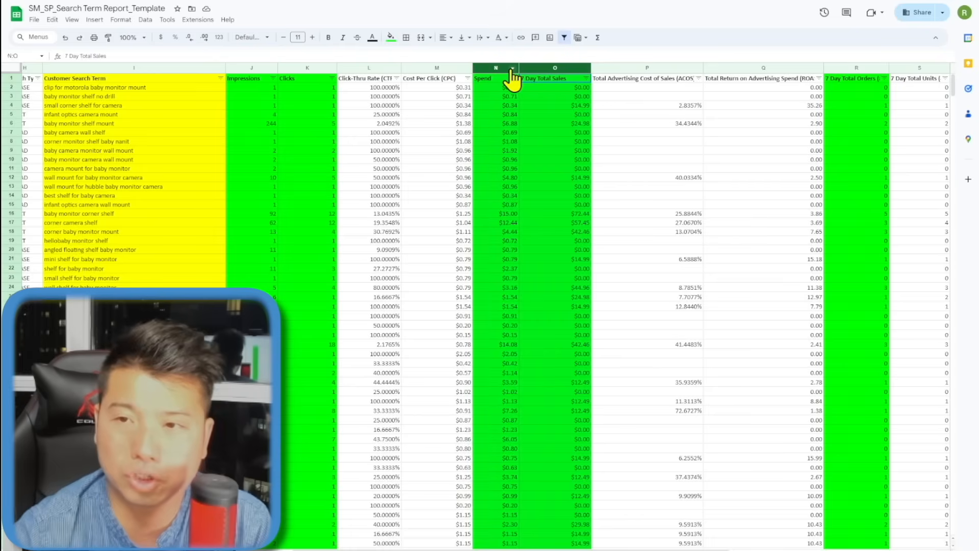
{"action": "left_click", "coordinate": [783, 115]}
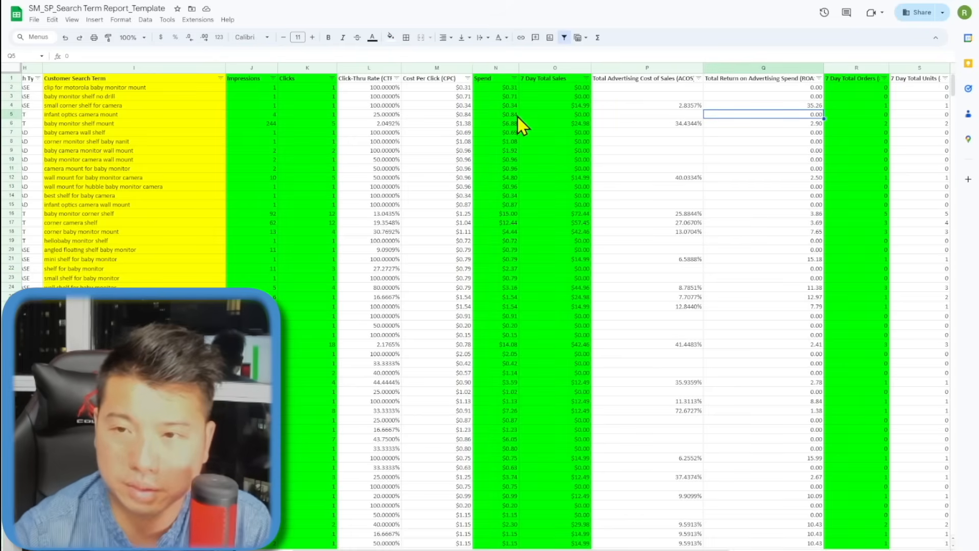
{"action": "left_click", "coordinate": [334, 289]}
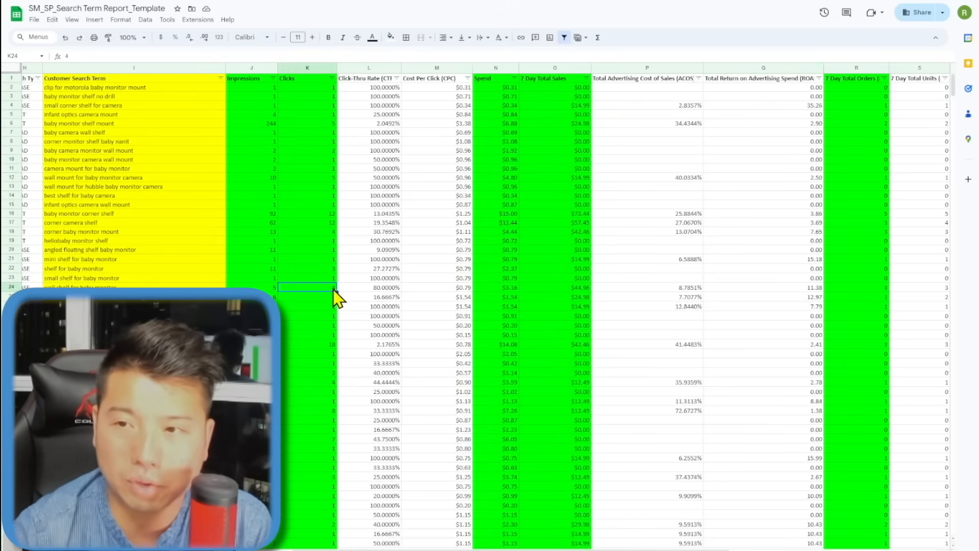
{"action": "left_click", "coordinate": [616, 241]}
{"action": "left_click", "coordinate": [857, 204]}
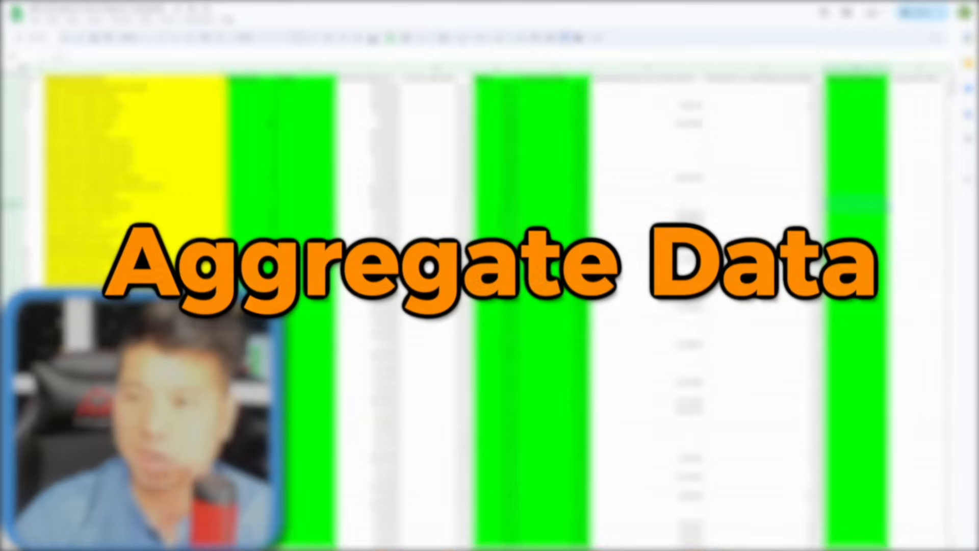
- Examine individual search term rows across the report, from Customer Search Term back to Start Date
{"action": "scroll", "coordinate": [306, 117], "scroll_direction": "left", "scroll_amount": 5}
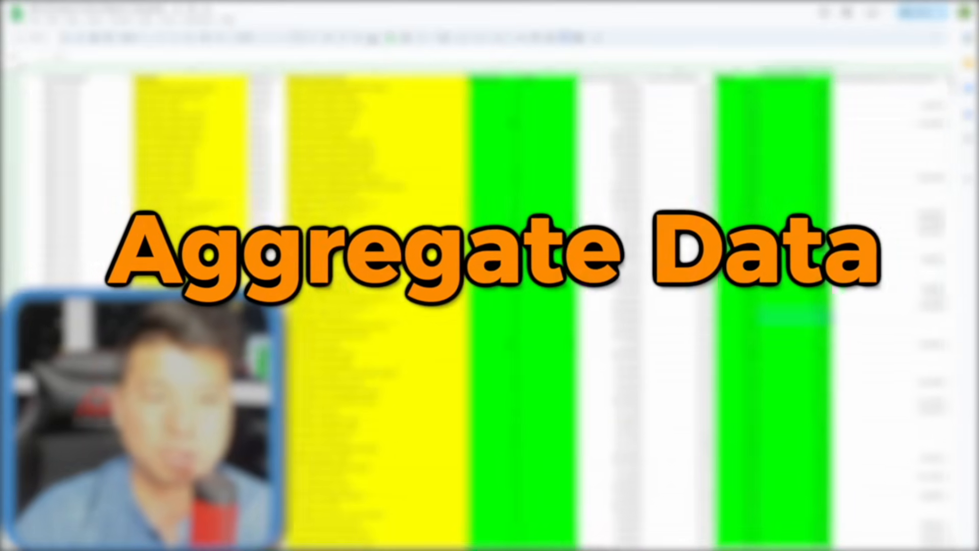
{"action": "left_click", "coordinate": [292, 121]}
{"action": "left_click", "coordinate": [378, 133]}
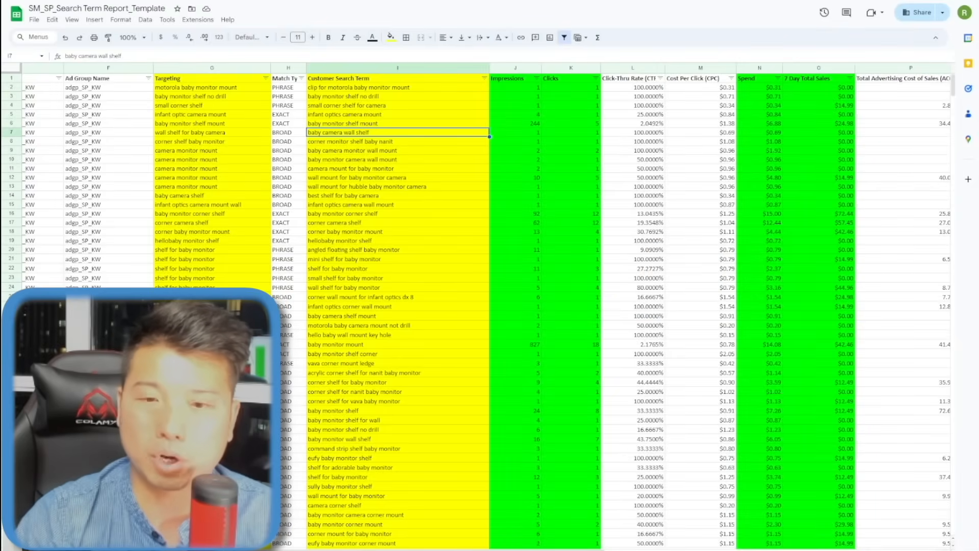
{"action": "scroll", "coordinate": [561, 306], "scroll_direction": "left", "scroll_amount": 6}
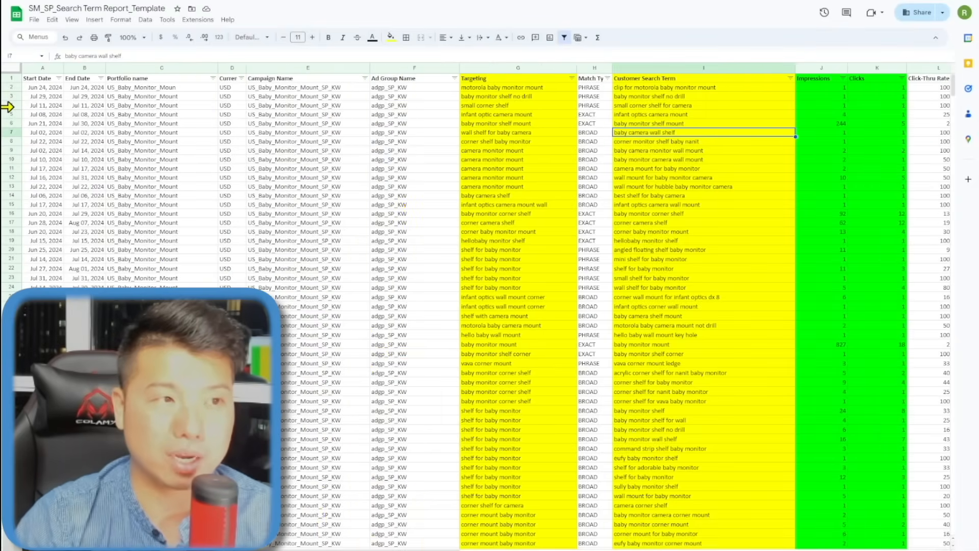
{"action": "left_click", "coordinate": [38, 108]}
{"action": "left_click", "coordinate": [9, 151]}
{"action": "left_click", "coordinate": [9, 168]}
{"action": "left_click", "coordinate": [9, 177]}
{"action": "left_click", "coordinate": [9, 195]}
- Examine the match types and customer search terms of individual rows, including all of rows 15 and 20
{"action": "left_click", "coordinate": [603, 160]}
{"action": "left_click", "coordinate": [605, 213]}
{"action": "left_click", "coordinate": [601, 224]}
{"action": "left_click", "coordinate": [601, 232]}
{"action": "left_click", "coordinate": [596, 259]}
{"action": "left_click", "coordinate": [679, 214]}
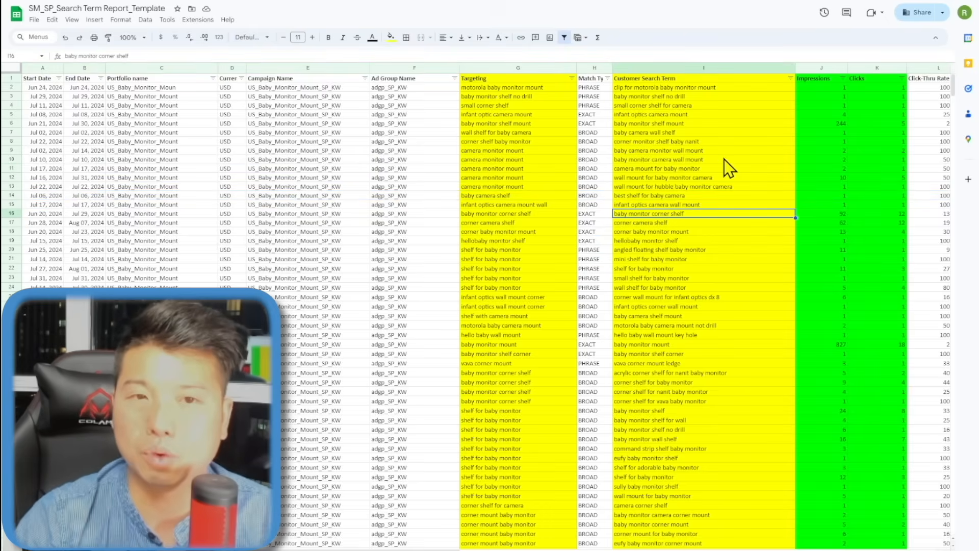
{"action": "scroll", "coordinate": [711, 247], "scroll_direction": "down", "scroll_amount": 2}
{"action": "left_click", "coordinate": [700, 159]}
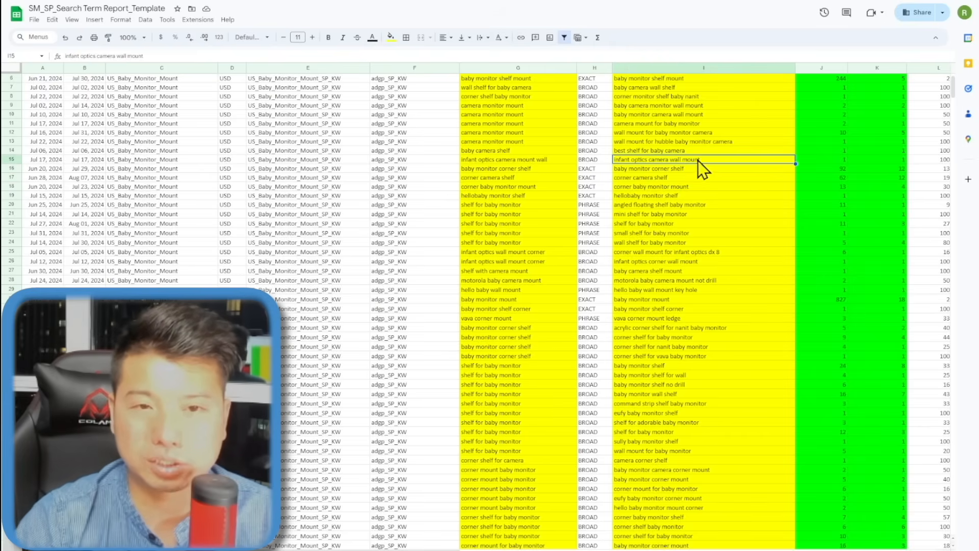
{"action": "left_click", "coordinate": [11, 160]}
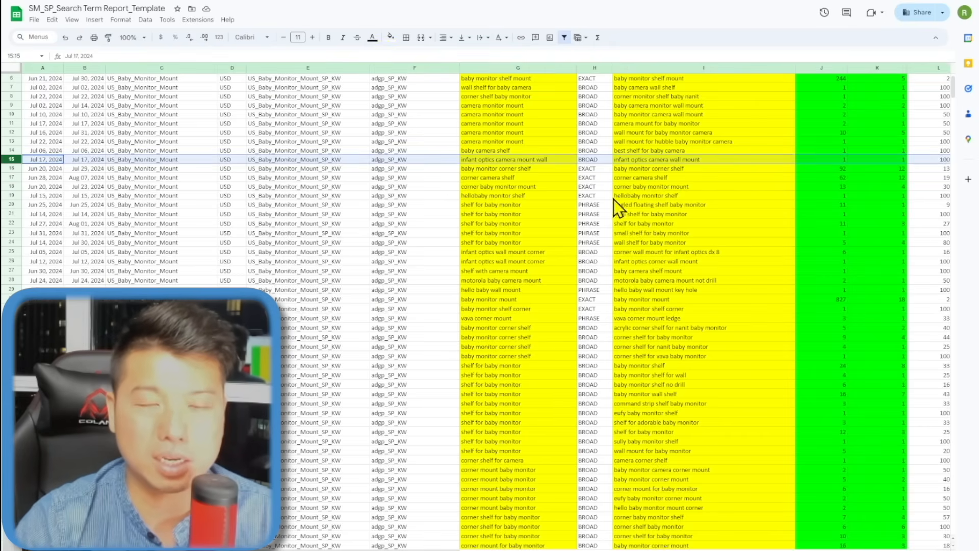
{"action": "left_click", "coordinate": [12, 205]}
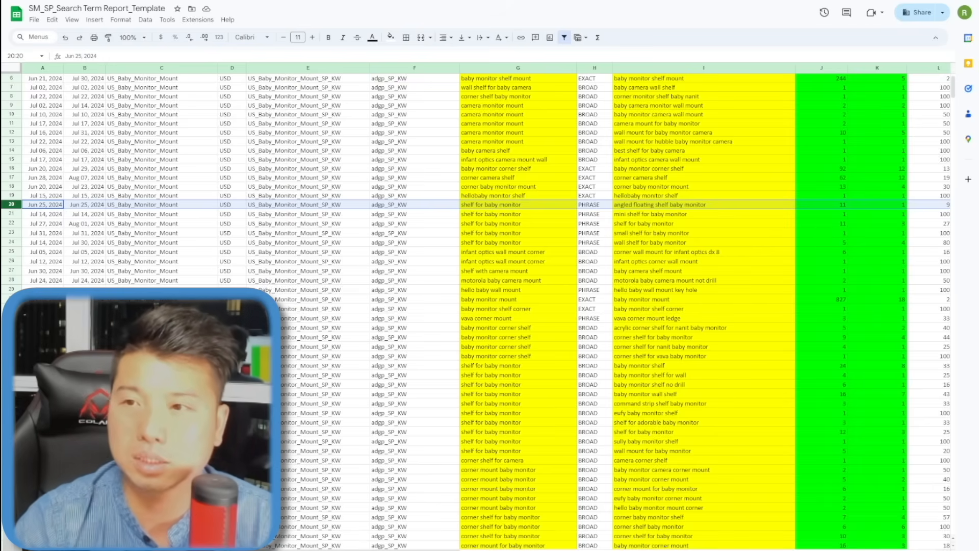
{"action": "scroll", "coordinate": [722, 189], "scroll_direction": "up", "scroll_amount": 2}
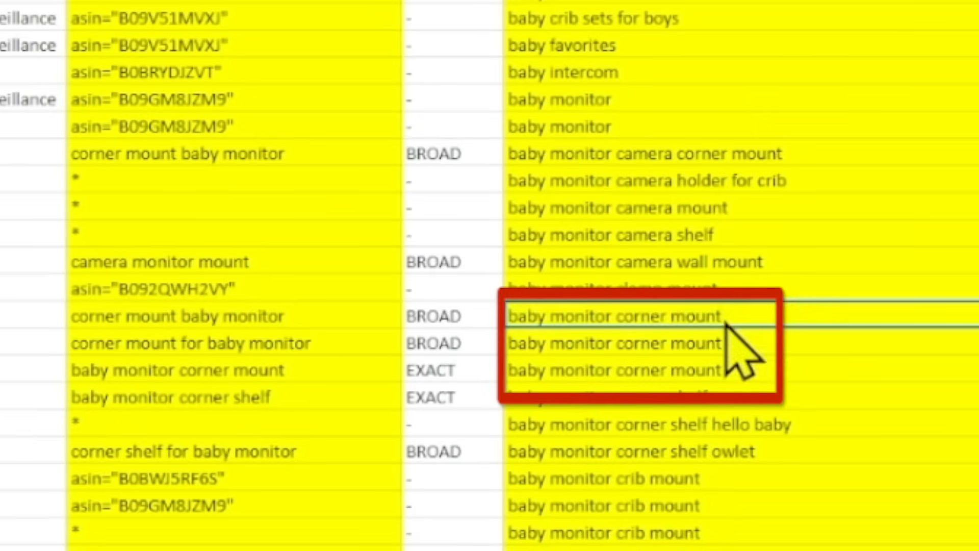
- Compare the three repeated "baby monitor corner mount" search term rows and their impressions
{"action": "left_click_drag", "start_coordinate": [725, 321], "coordinate": [730, 371]}
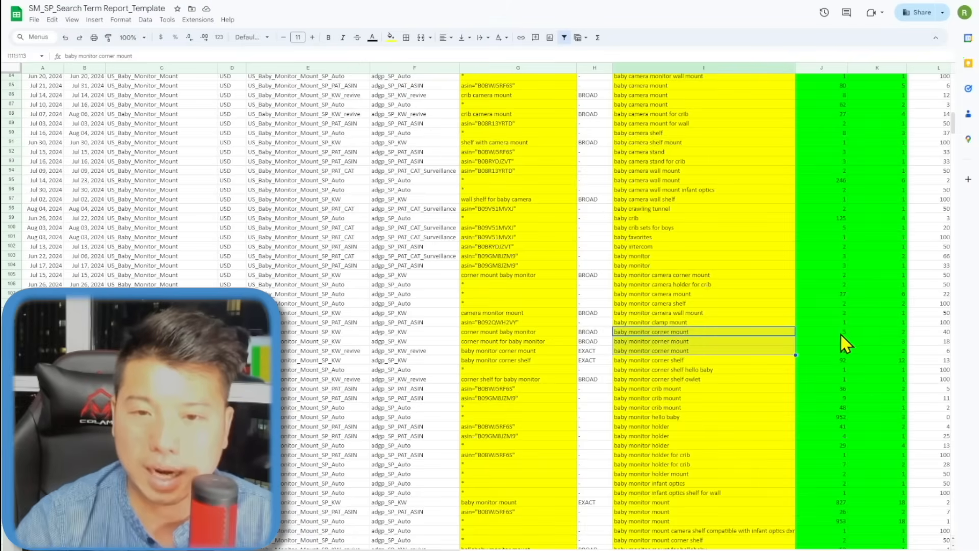
{"action": "left_click_drag", "start_coordinate": [841, 335], "coordinate": [837, 352]}
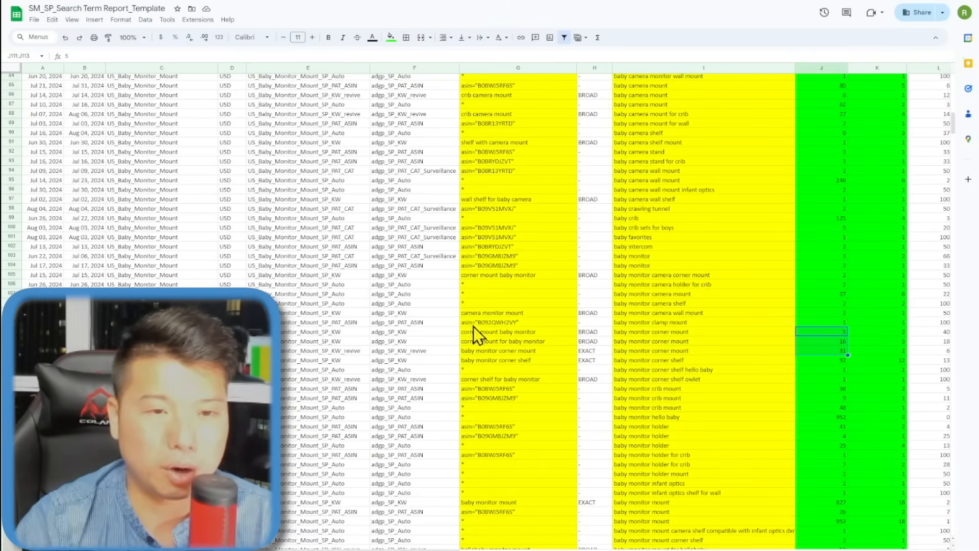
{"action": "left_click_drag", "start_coordinate": [667, 331], "coordinate": [669, 341]}
{"action": "scroll", "coordinate": [686, 321], "scroll_direction": "up", "scroll_amount": 12}
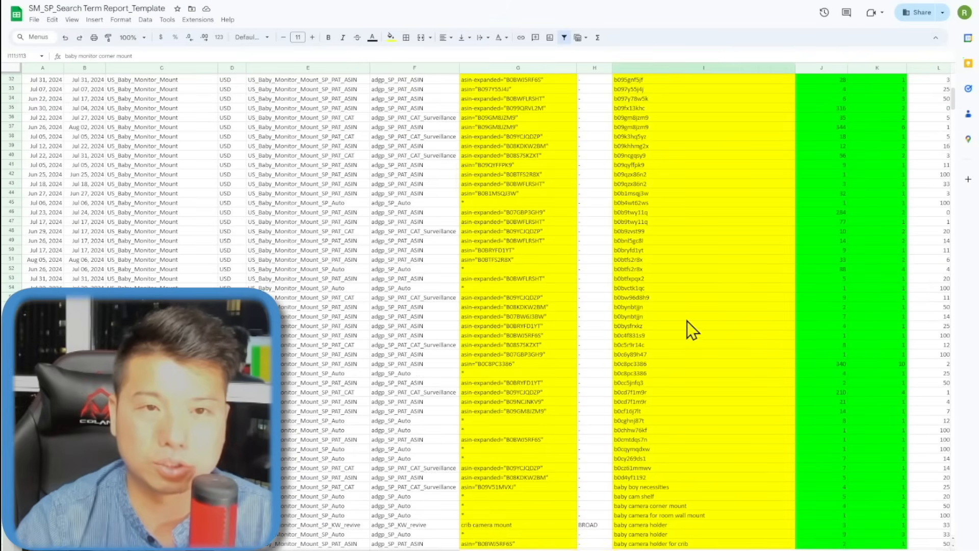
{"action": "scroll", "coordinate": [703, 326], "scroll_direction": "up", "scroll_amount": 9}
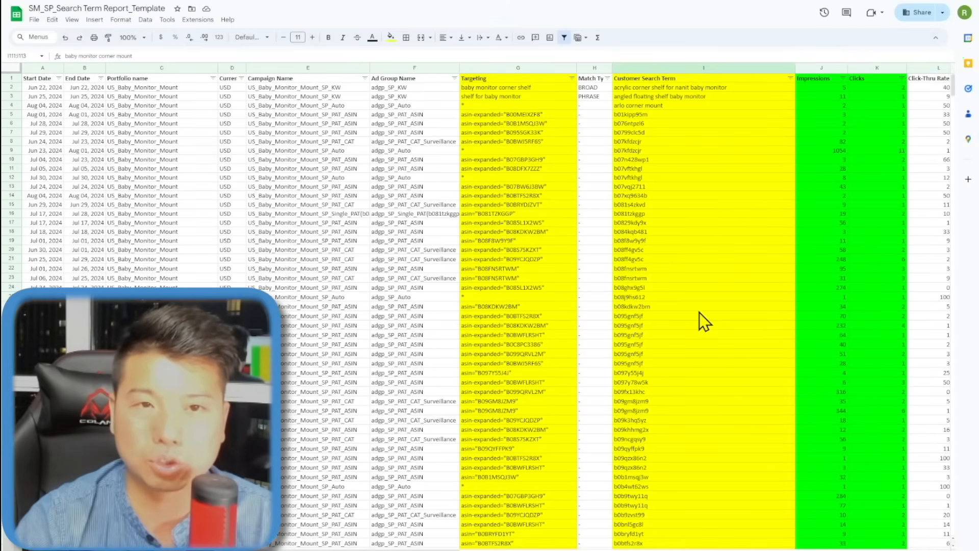
- Review the Customer Search Term column and the Impressions, Clicks, Spend and 7 Day Total Sales columns as candidates for aggregation
{"action": "left_click", "coordinate": [713, 67]}
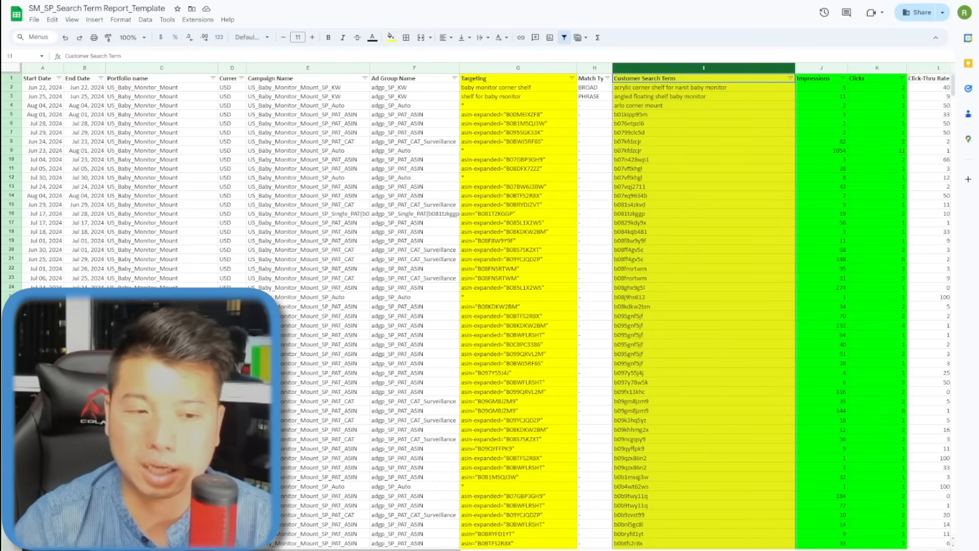
{"action": "scroll", "coordinate": [601, 238], "scroll_direction": "right", "scroll_amount": 3}
{"action": "left_click_drag", "start_coordinate": [647, 71], "coordinate": [695, 72]}
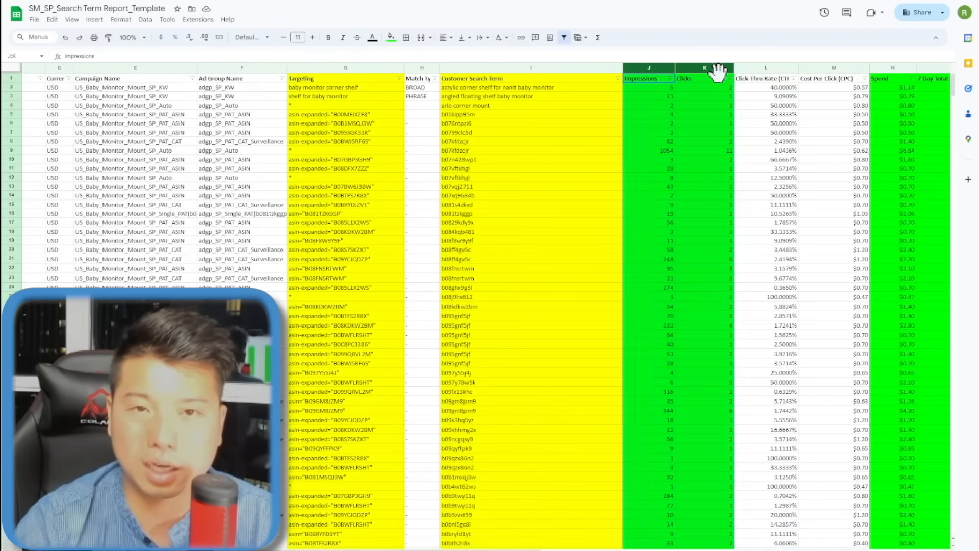
{"action": "left_click_drag", "start_coordinate": [892, 67], "coordinate": [922, 68]}
{"action": "left_click", "coordinate": [500, 177]}
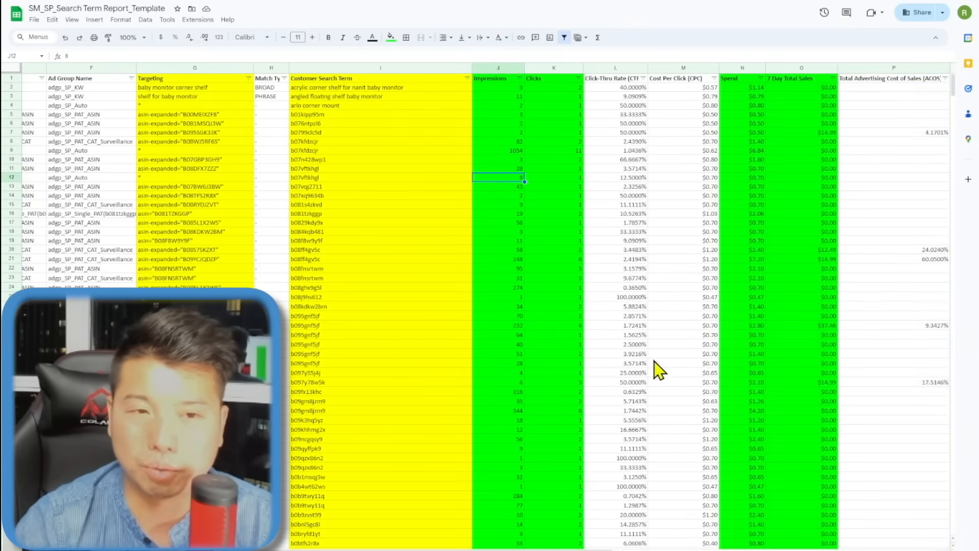
{"action": "scroll", "coordinate": [439, 418], "scroll_direction": "down", "scroll_amount": 6}
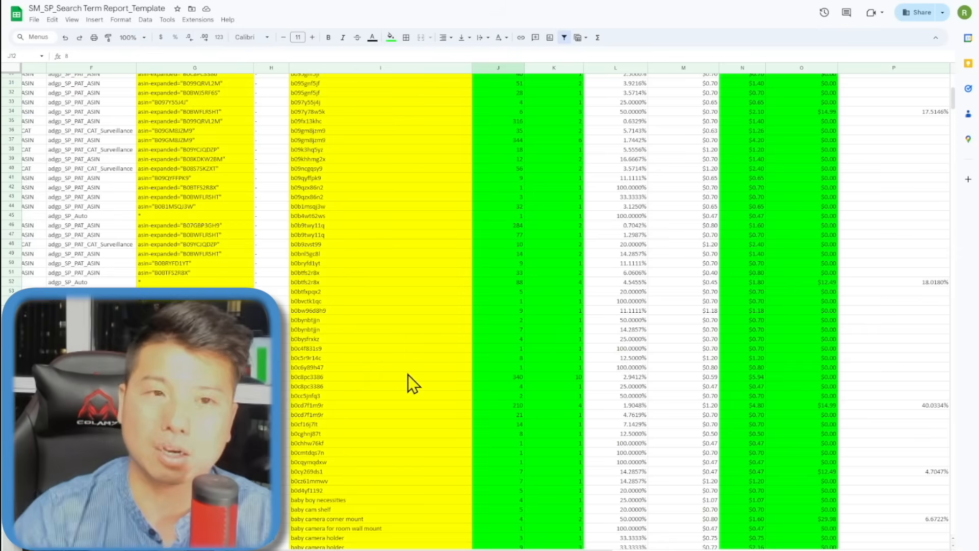
{"action": "scroll", "coordinate": [321, 283], "scroll_direction": "up", "scroll_amount": 1}
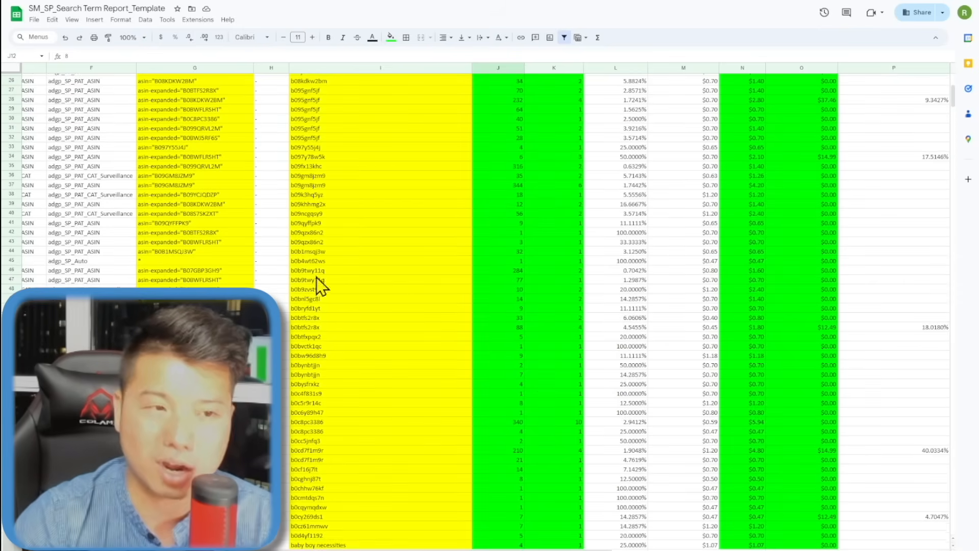
{"action": "left_click", "coordinate": [417, 216]}
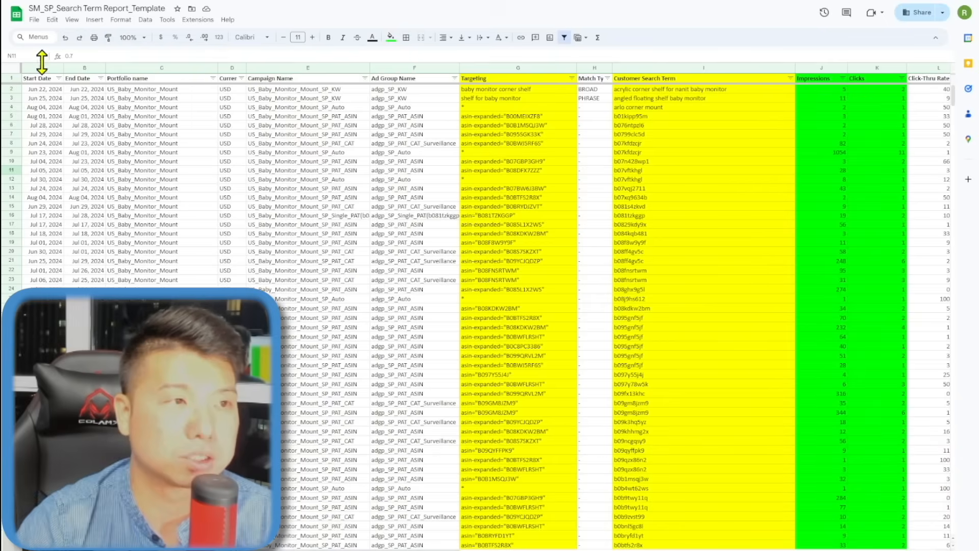
- Create a pivot table on a new sheet from report columns A through X
{"action": "left_click", "coordinate": [43, 68]}
{"action": "left_click", "coordinate": [95, 20]}
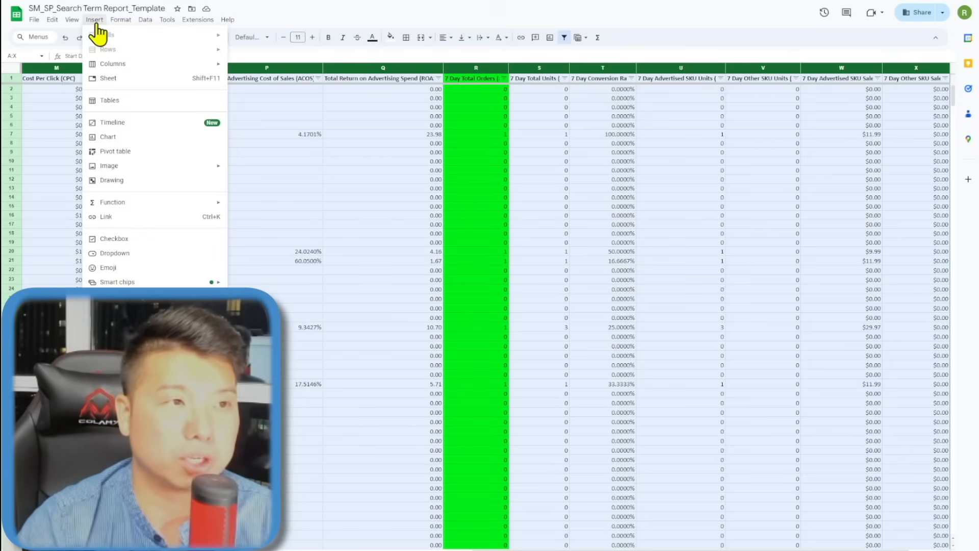
{"action": "left_click", "coordinate": [138, 152]}
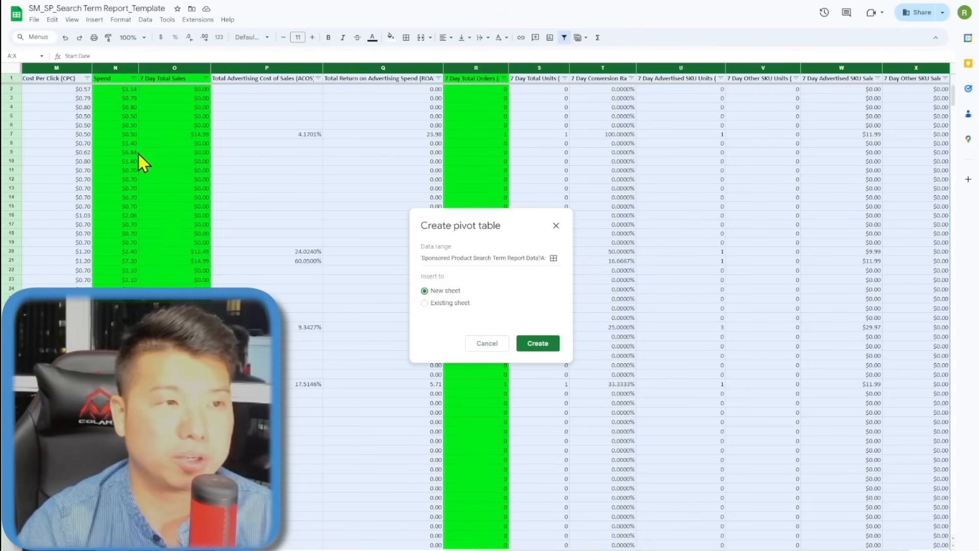
{"action": "left_click", "coordinate": [536, 352]}
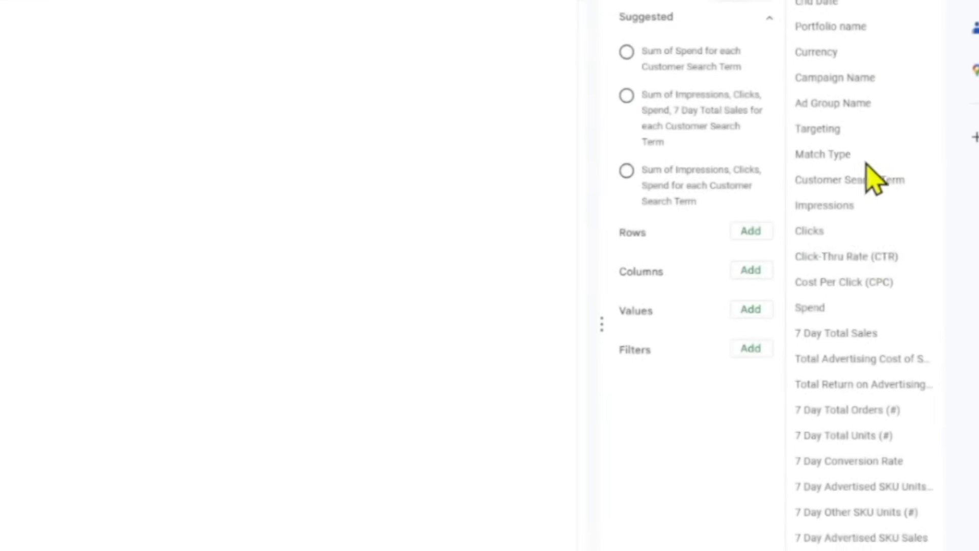
- Group the pivot table rows by Customer Search Term and add Impressions, Clicks, Spend, 7 Day Total Sales and 7 Day Total Orders as SUM values
{"action": "left_click_drag", "start_coordinate": [899, 183], "coordinate": [704, 266]}
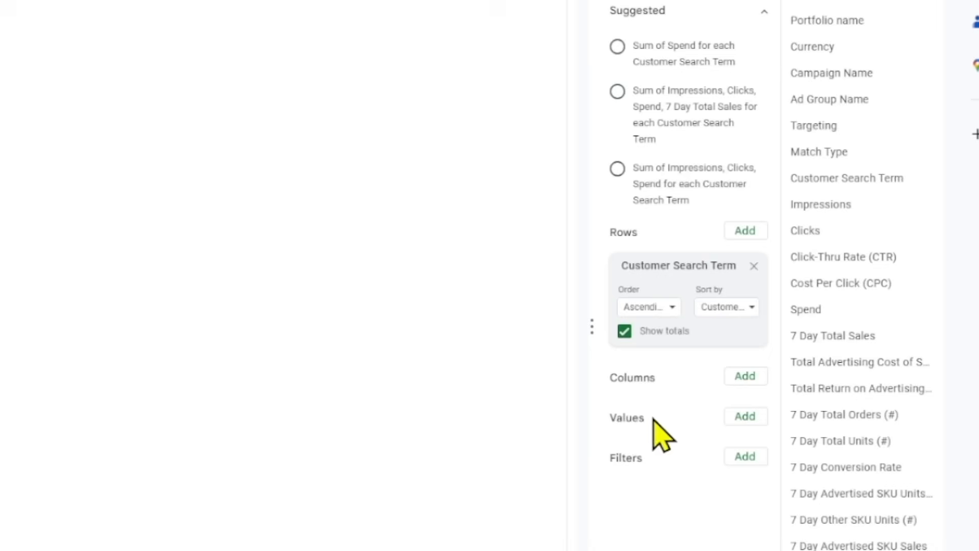
{"action": "left_click_drag", "start_coordinate": [841, 204], "coordinate": [663, 533]}
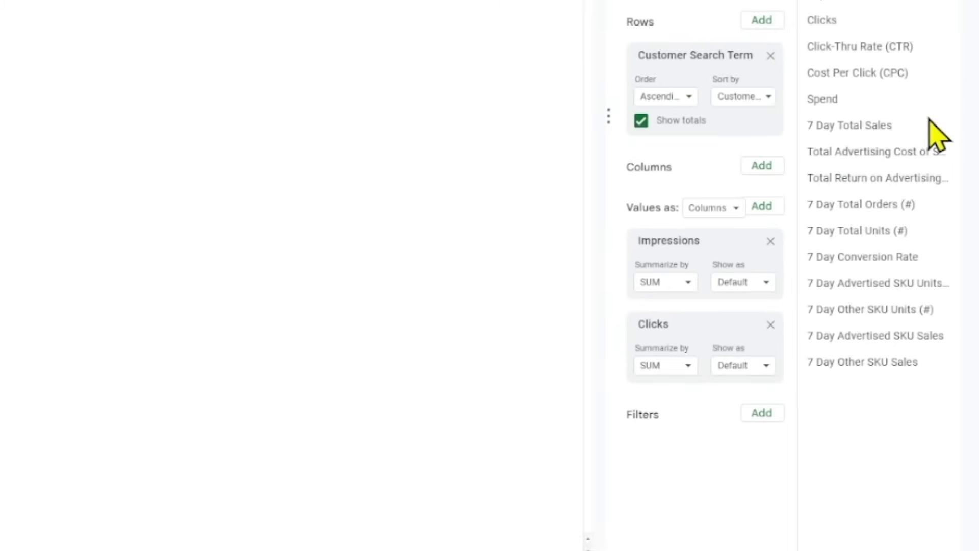
{"action": "left_click_drag", "start_coordinate": [822, 99], "coordinate": [684, 403]}
{"action": "left_click_drag", "start_coordinate": [849, 125], "coordinate": [666, 474]}
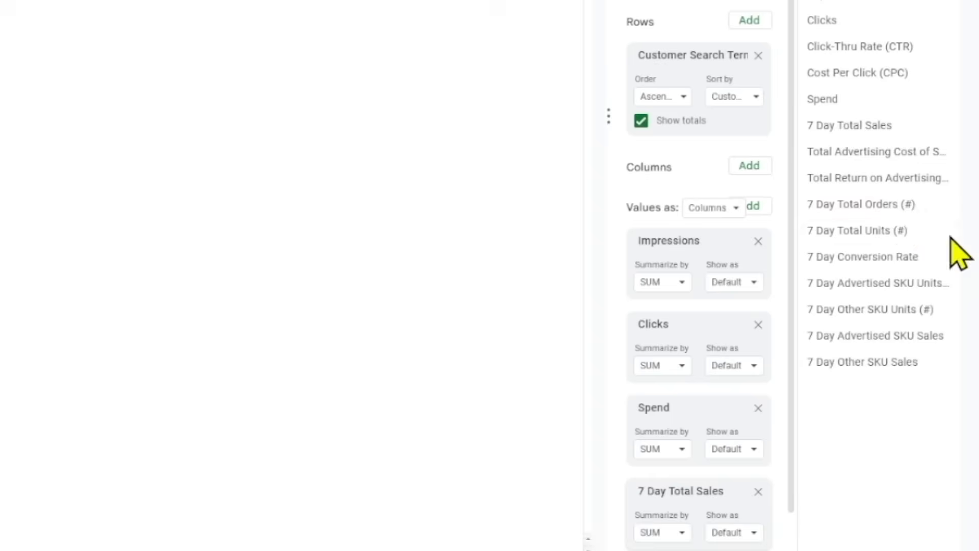
{"action": "left_click_drag", "start_coordinate": [892, 207], "coordinate": [699, 548]}
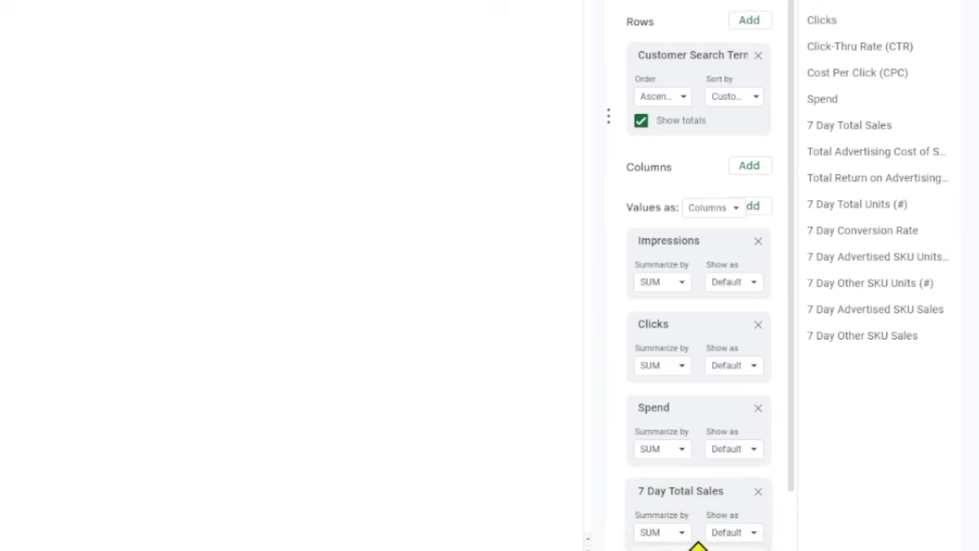
{"action": "scroll", "coordinate": [707, 181], "scroll_direction": "down", "scroll_amount": 3}
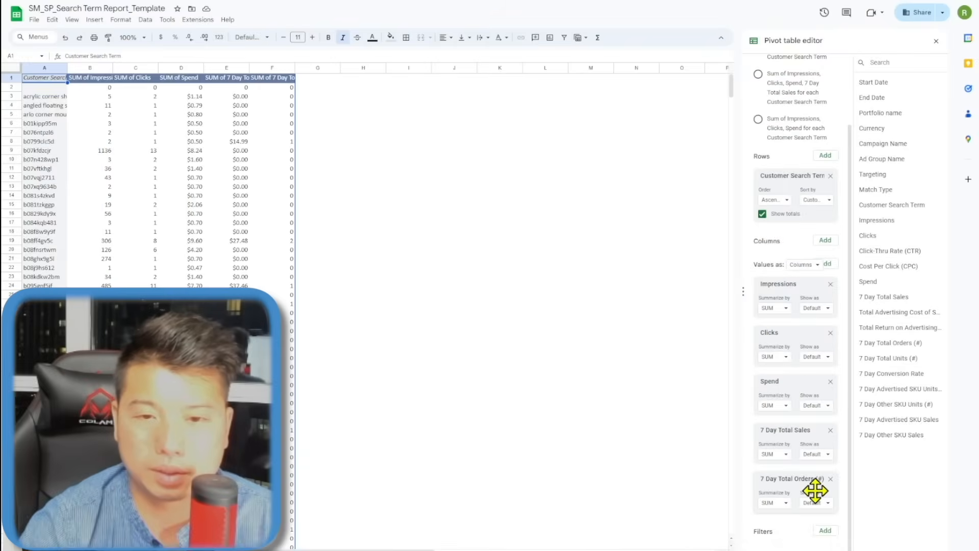
- Auto-fit the widths of pivot table columns B through F to their headers
{"action": "left_click", "coordinate": [351, 153]}
{"action": "left_click_drag", "start_coordinate": [92, 69], "coordinate": [276, 69]}
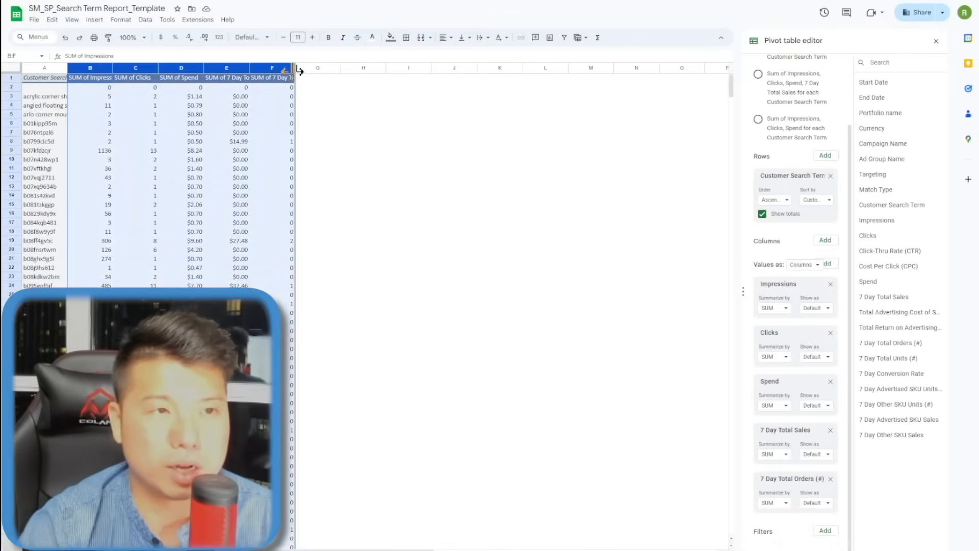
{"action": "double_click", "coordinate": [295, 69]}
{"action": "left_click", "coordinate": [183, 150]}
{"action": "left_click", "coordinate": [628, 125]}
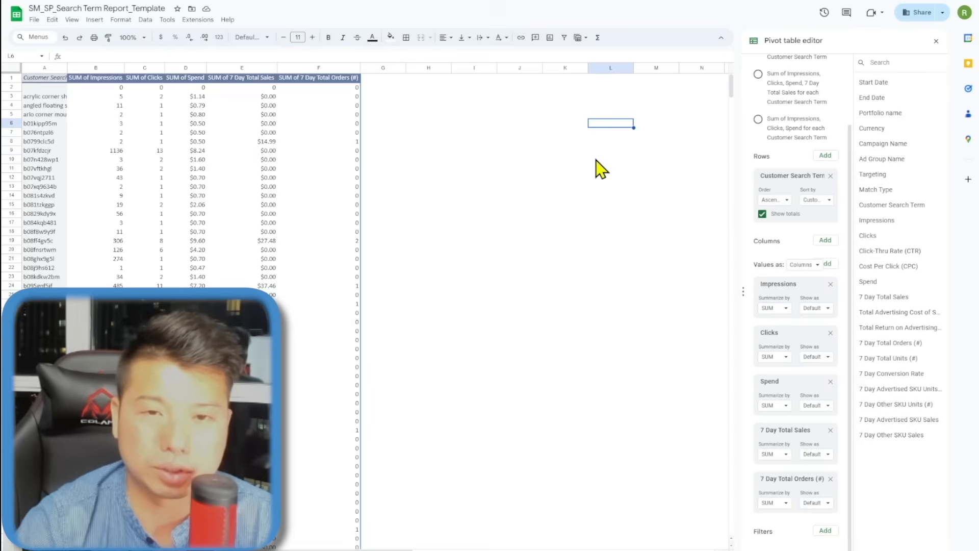
- Sort the pivot table's Customer Search Term rows in descending order by SUM of Spend
{"action": "left_click", "coordinate": [786, 199]}
{"action": "left_click", "coordinate": [598, 218]}
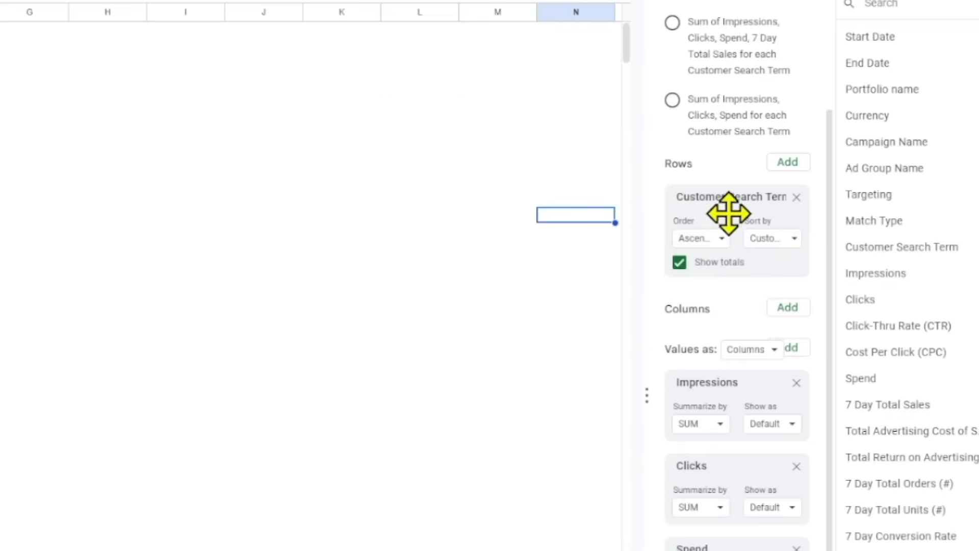
{"action": "left_click", "coordinate": [699, 239]}
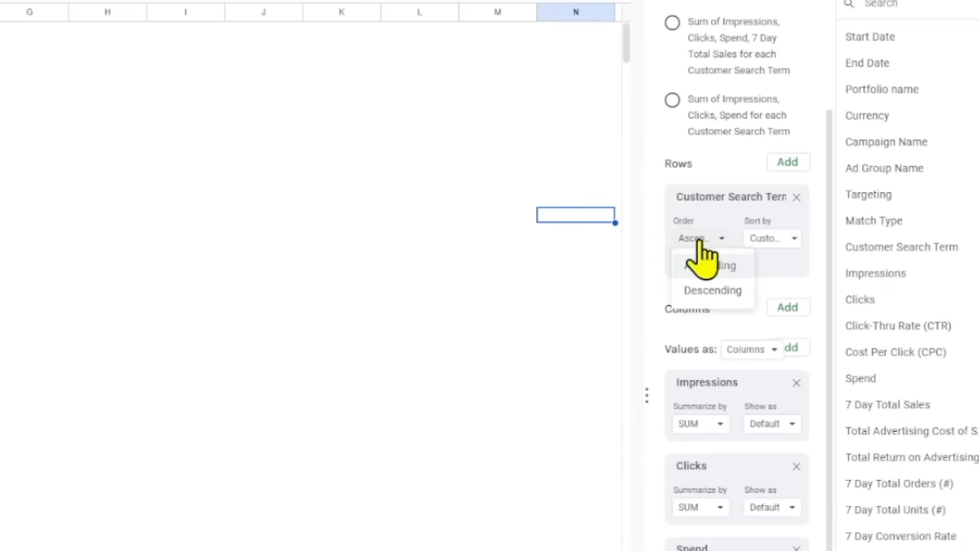
{"action": "left_click", "coordinate": [713, 290]}
{"action": "left_click", "coordinate": [780, 241]}
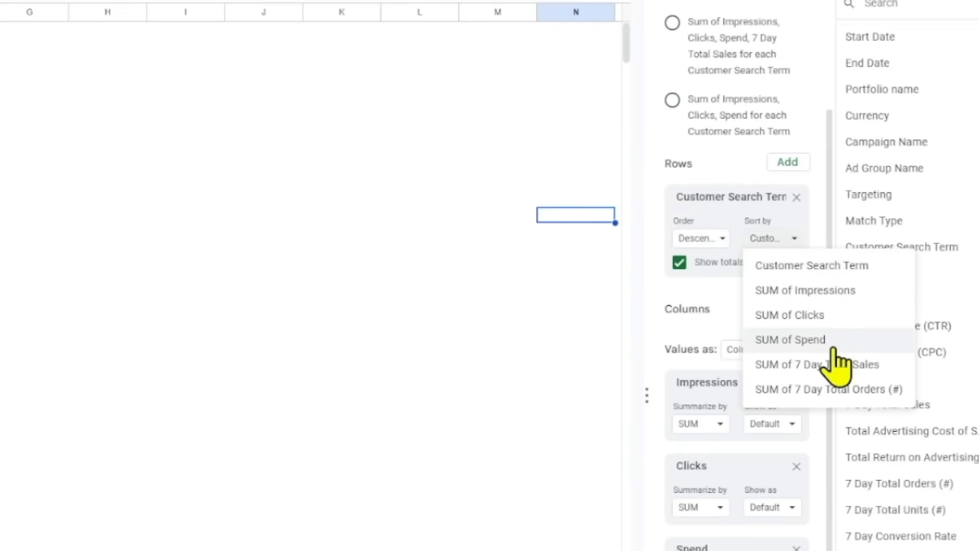
{"action": "left_click", "coordinate": [790, 339]}
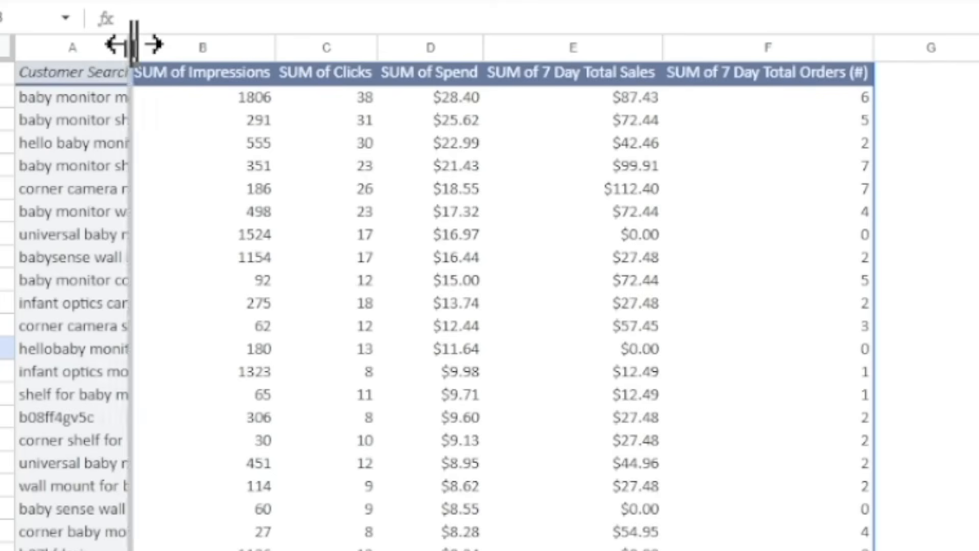
- Widen column A to show the full customer search terms and widen the SUM of Spend column
{"action": "left_click_drag", "start_coordinate": [131, 46], "coordinate": [290, 46]}
{"action": "left_click", "coordinate": [399, 105]}
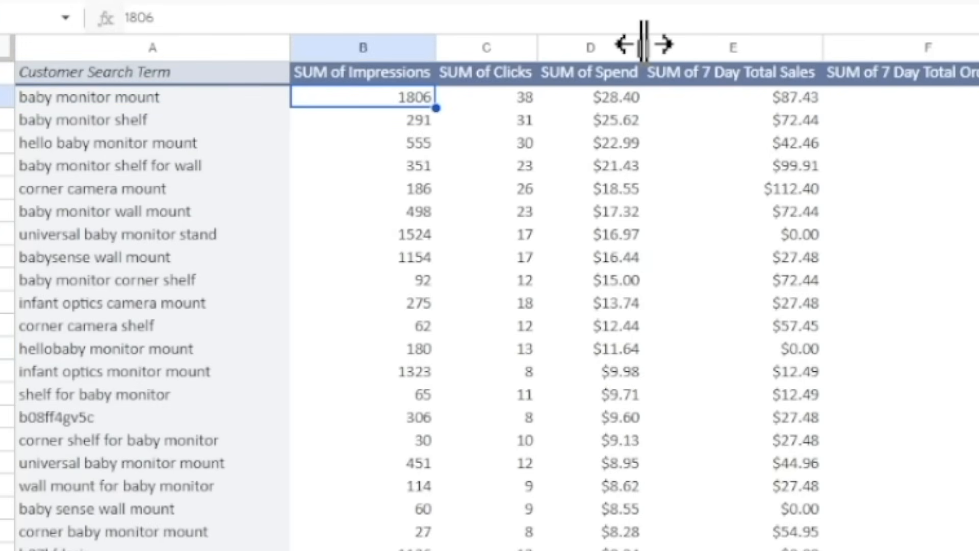
{"action": "left_click_drag", "start_coordinate": [645, 46], "coordinate": [773, 47]}
{"action": "left_click", "coordinate": [730, 99]}
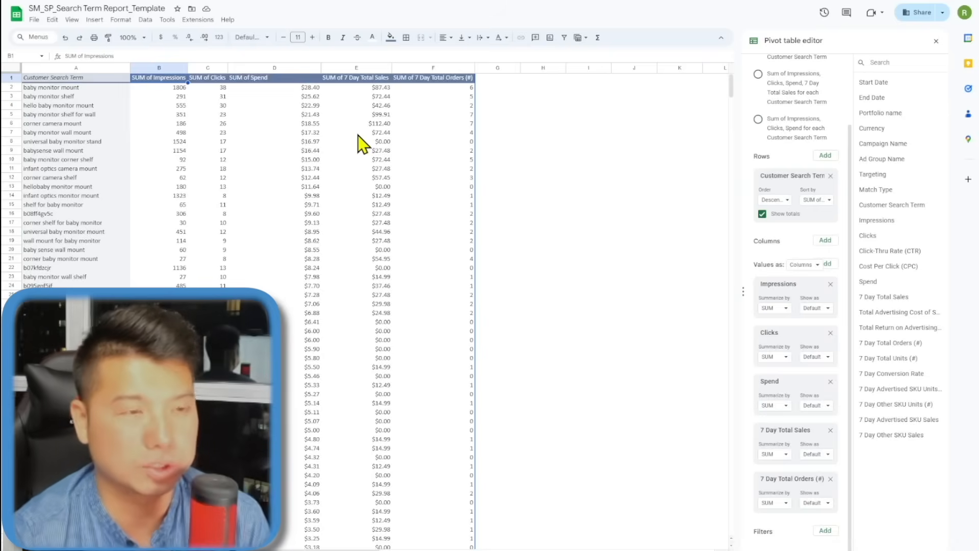
- Rename the pivot table headers SUM of Impressions and SUM of Clicks to Impression and Click
{"action": "key", "text": "BackSpace"}
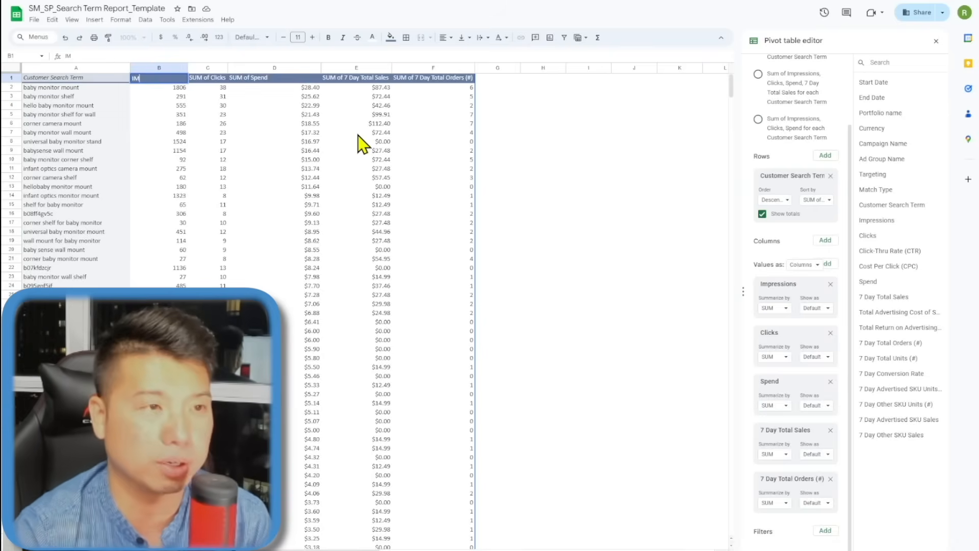
{"action": "type", "text": "Impression"}
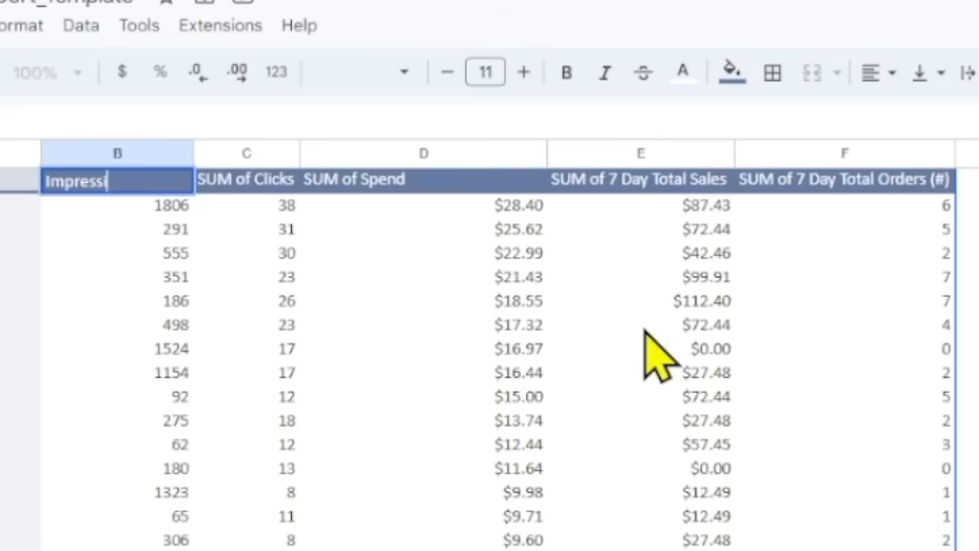
{"action": "key", "text": "Tab"}
{"action": "type", "text": "Click"}
{"action": "key", "text": "Return"}
- Rename the headers in D1, E1 and F1 to Spend, Sales and Orders, and narrow column D
{"action": "key", "text": "Up"}
{"action": "key", "text": "Right"}
{"action": "type", "text": "Spend"}
{"action": "key", "text": "Return"}
{"action": "key", "text": "Up"}
{"action": "key", "text": "Right"}
{"action": "type", "text": "Sales"}
{"action": "key", "text": "Return"}
{"action": "key", "text": "Up"}
{"action": "key", "text": "Right"}
{"action": "type", "text": "Or"}
{"action": "type", "text": "ders"}
{"action": "key", "text": "Return"}
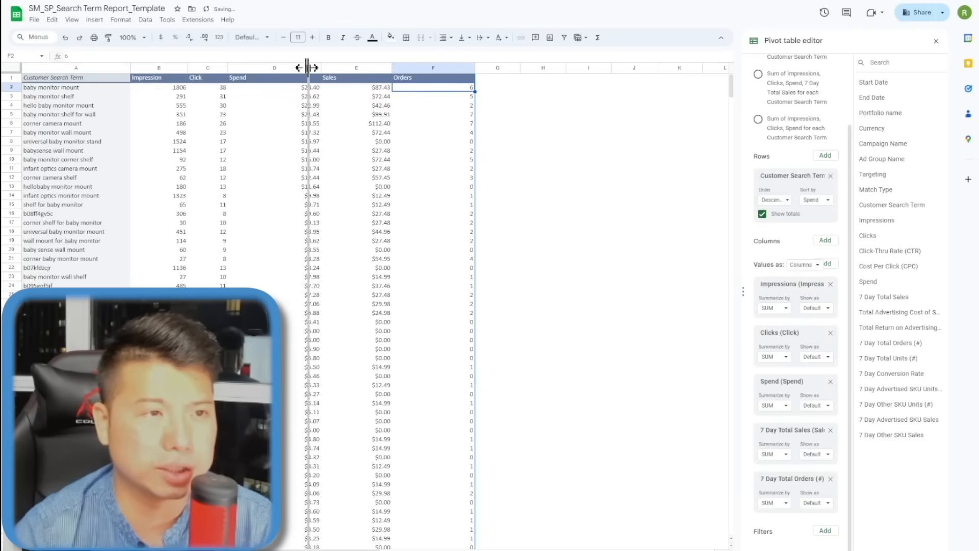
{"action": "left_click_drag", "start_coordinate": [308, 68], "coordinate": [275, 67]}
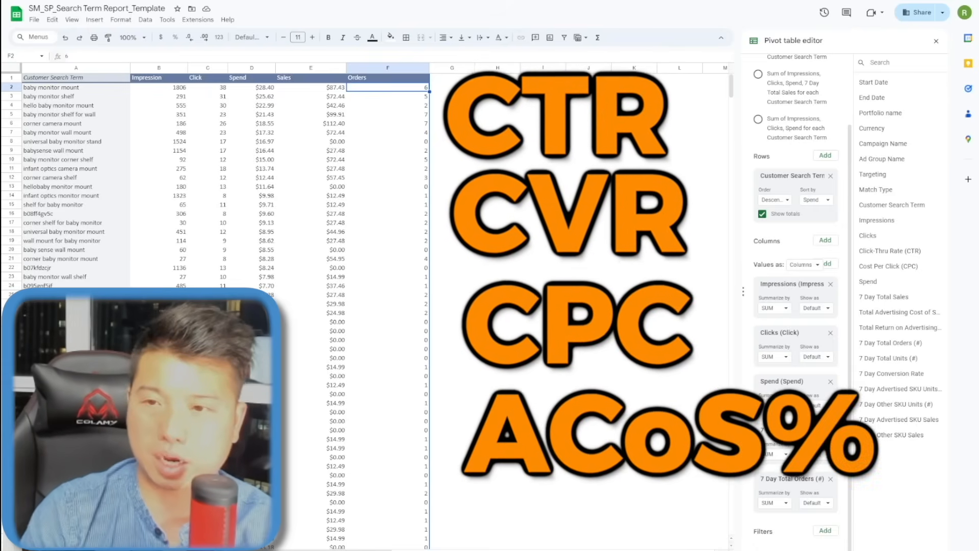
- Enter the headers CTR, CVR, ACoS and CPC in cells G1 to J1 beside the pivot table
{"action": "left_click", "coordinate": [458, 78]}
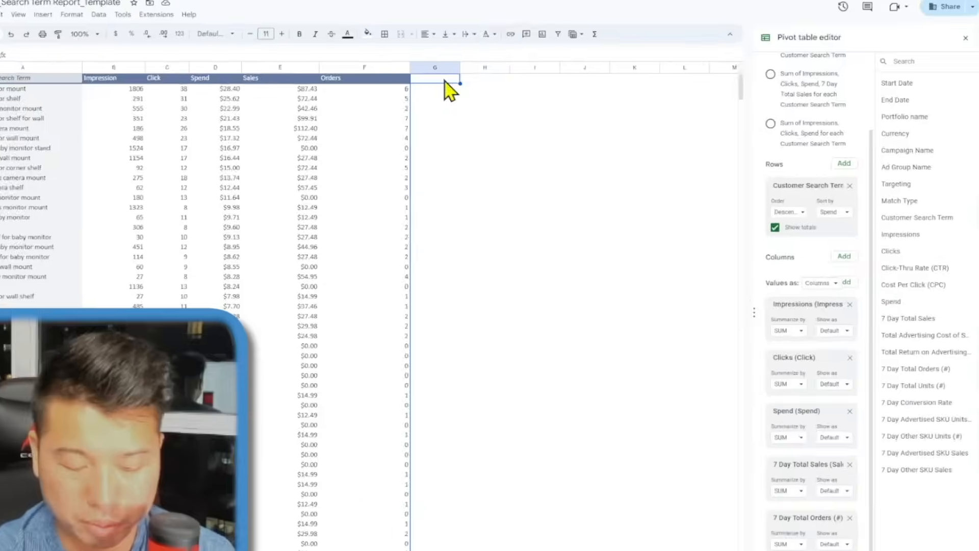
{"action": "type", "text": "C"}
{"action": "type", "text": "TR"}
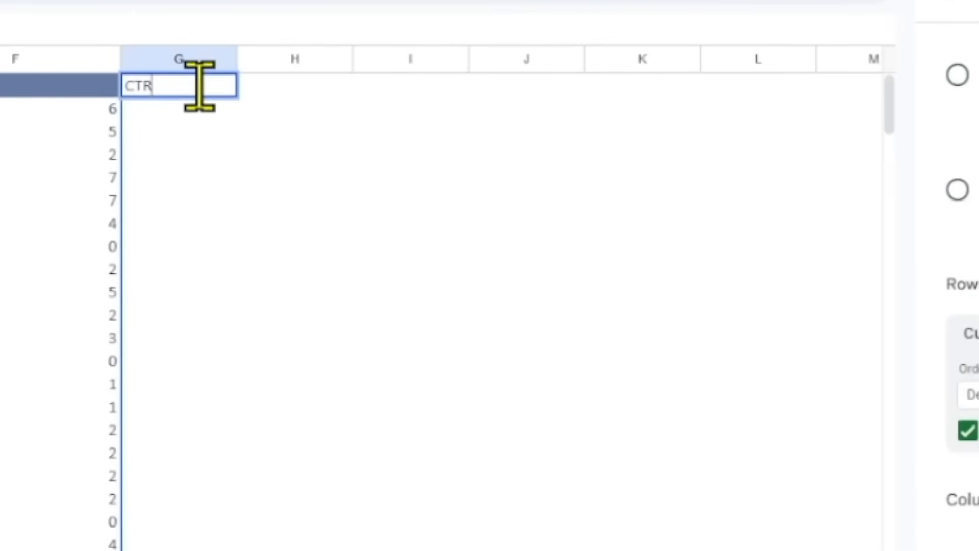
{"action": "key", "text": "Return"}
{"action": "key", "text": "Up"}
{"action": "key", "text": "Right"}
{"action": "type", "text": "CTR"}
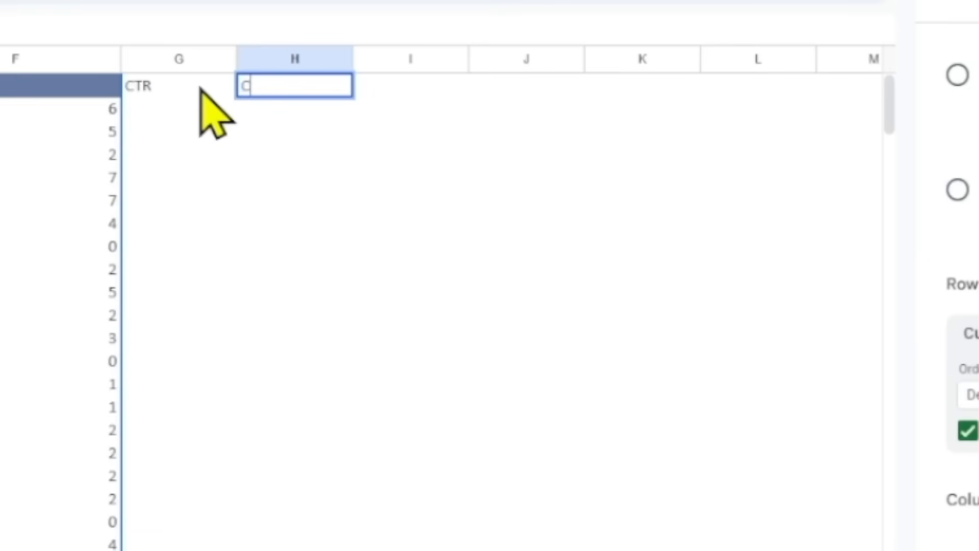
{"action": "key", "text": "Tab"}
{"action": "type", "text": "ACoS"}
{"action": "key", "text": "Return"}
{"action": "key", "text": "Up"}
{"action": "key", "text": "Right"}
{"action": "type", "text": "CP"}
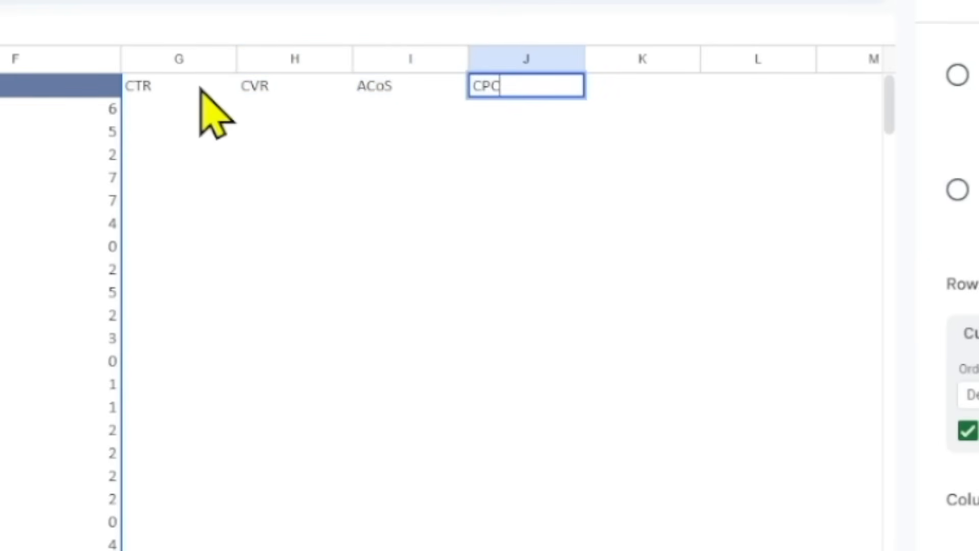
{"action": "key", "text": "Return"}
- Calculate CTR in G2 as clicks divided by impressions with the formula =C2/B2
{"action": "left_click", "coordinate": [213, 112]}
{"action": "type", "text": "="}
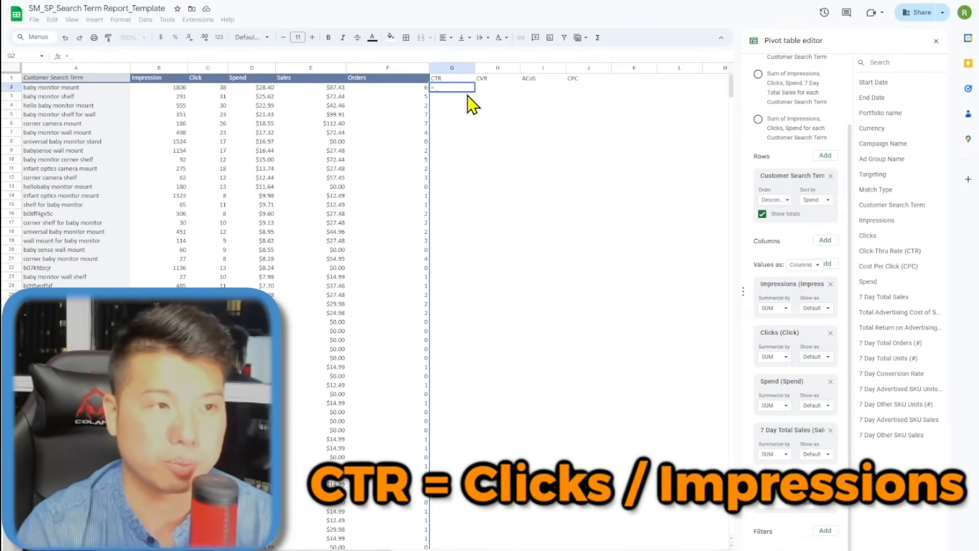
{"action": "type", "text": "C2/B"}
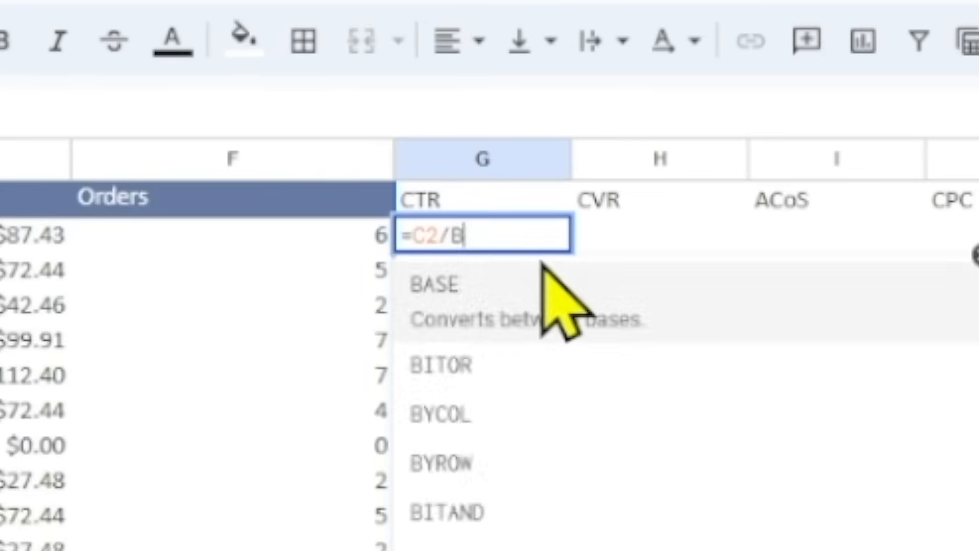
{"action": "type", "text": "2"}
{"action": "left_click", "coordinate": [672, 266]}
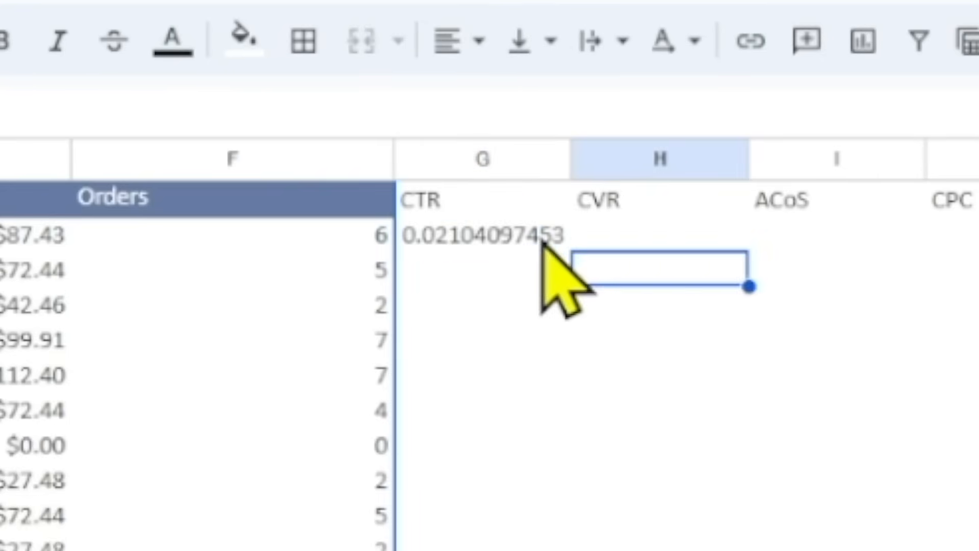
- Calculate CVR in H2 as orders divided by clicks with the formula =F2/C2
{"action": "left_click", "coordinate": [649, 236]}
{"action": "type", "text": "=D2/C2"}
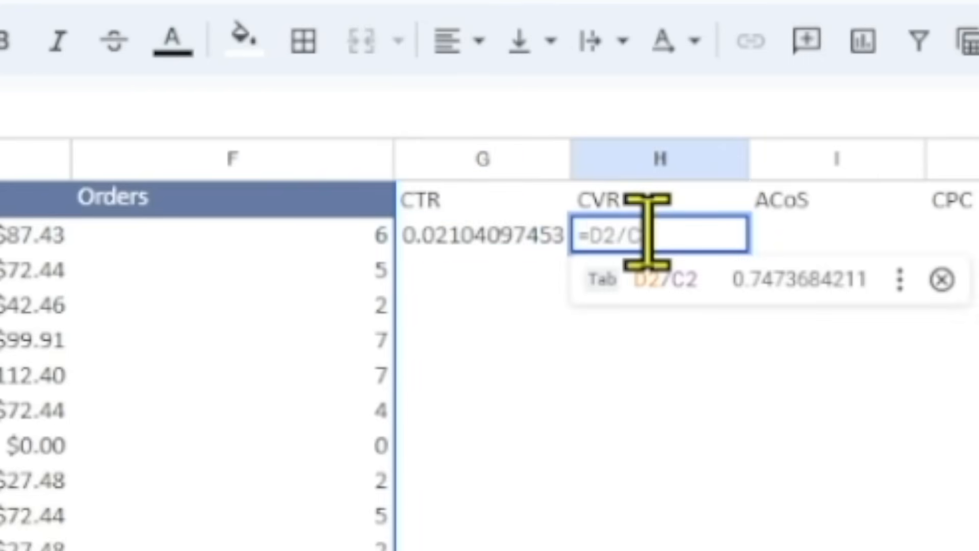
{"action": "key", "text": "BackSpace"}
{"action": "key", "text": "BackSpace"}
{"action": "key", "text": "BackSpace"}
{"action": "key", "text": "BackSpace"}
{"action": "key", "text": "BackSpace"}
{"action": "left_click", "coordinate": [357, 227]}
{"action": "type", "text": "/C2"}
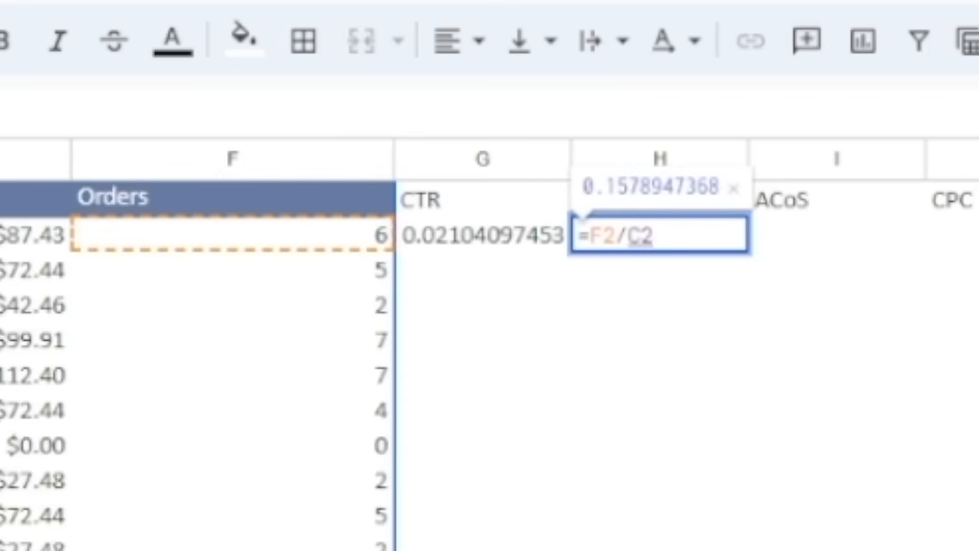
{"action": "key", "text": "Return"}
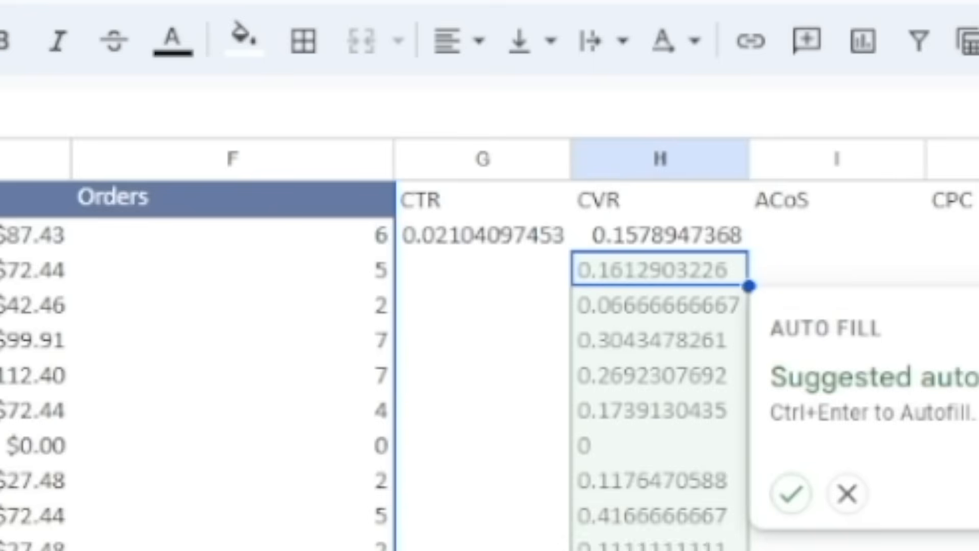
- Calculate ACoS in I2 as spend divided by sales with the formula =D2/E2
{"action": "left_click", "coordinate": [918, 236]}
{"action": "type", "text": "="}
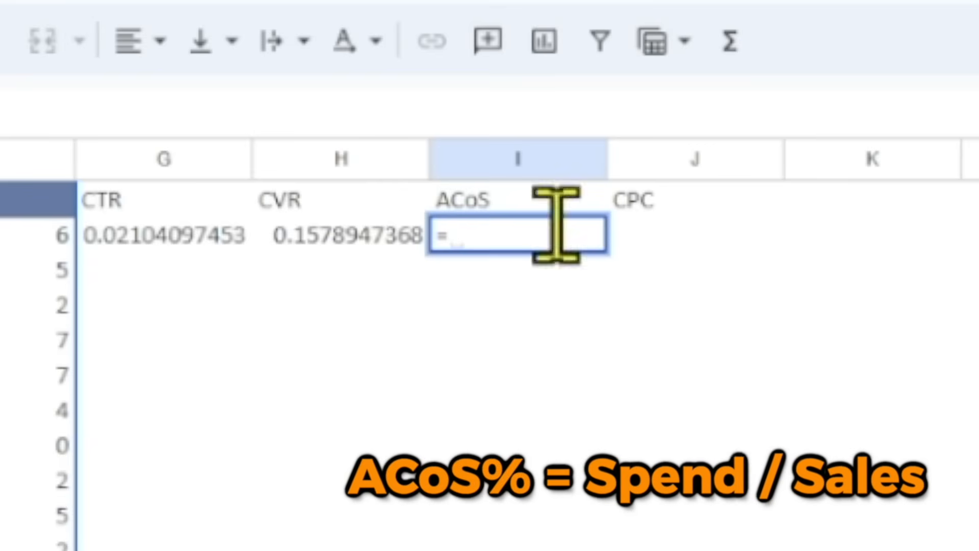
{"action": "type", "text": "D2/E2"}
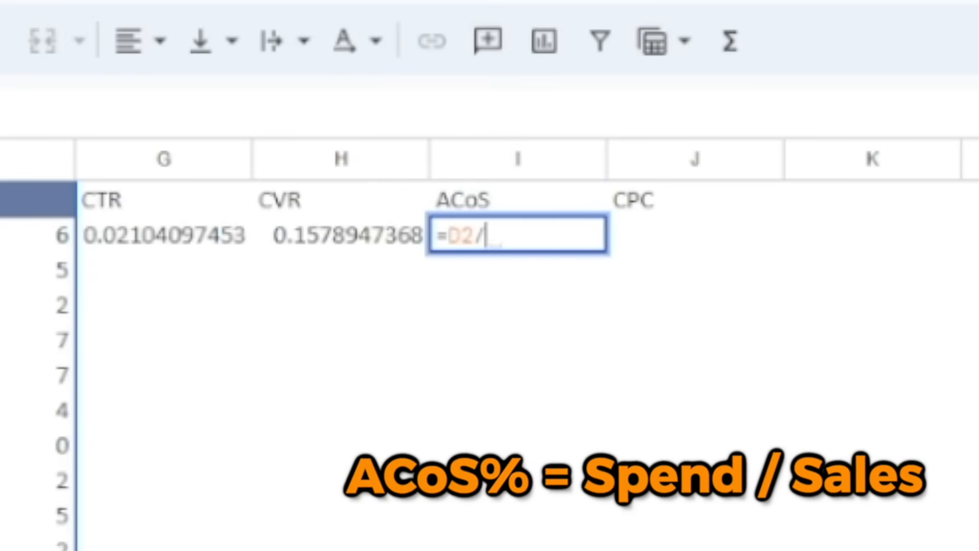
{"action": "key", "text": "Return"}
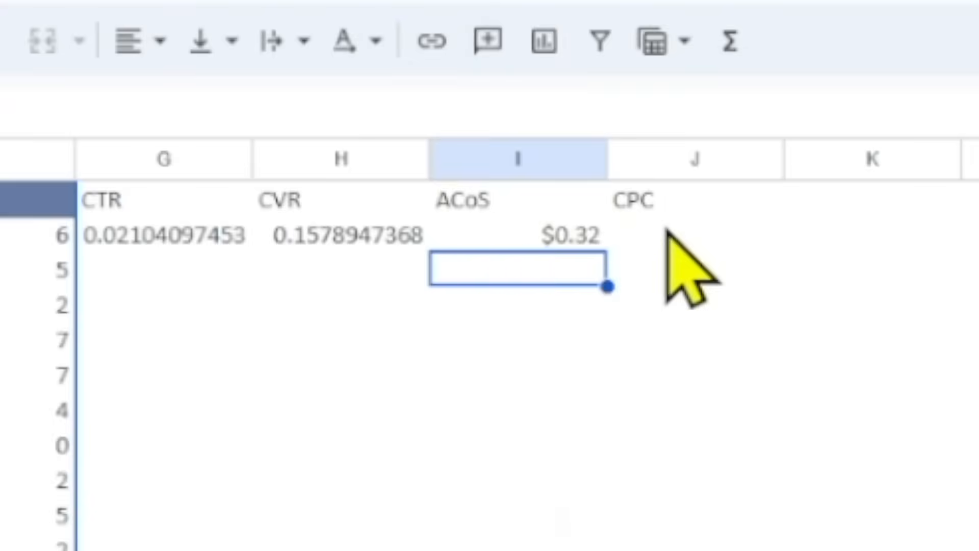
- Calculate CPC in J2 with the formula =D2/C2 and fill the G2:J2 formulas down to the Grand Total row
{"action": "left_click", "coordinate": [694, 235]}
{"action": "type", "text": "=D2/"}
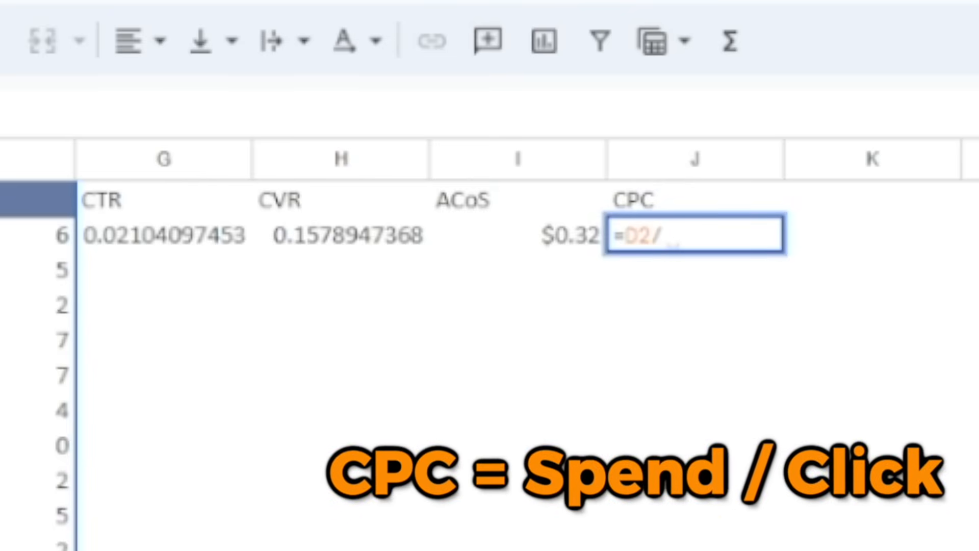
{"action": "left_click_drag", "start_coordinate": [163, 234], "coordinate": [775, 240]}
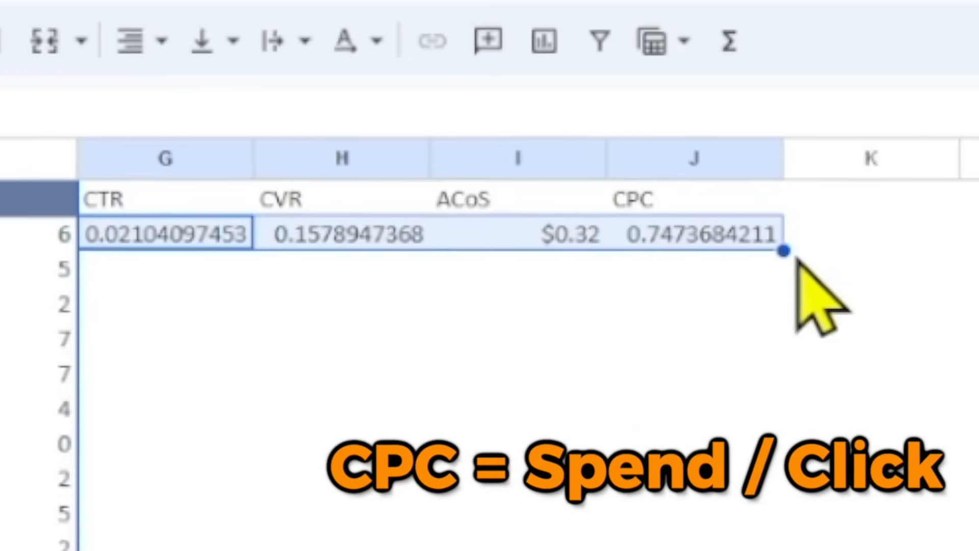
{"action": "double_click", "coordinate": [784, 251]}
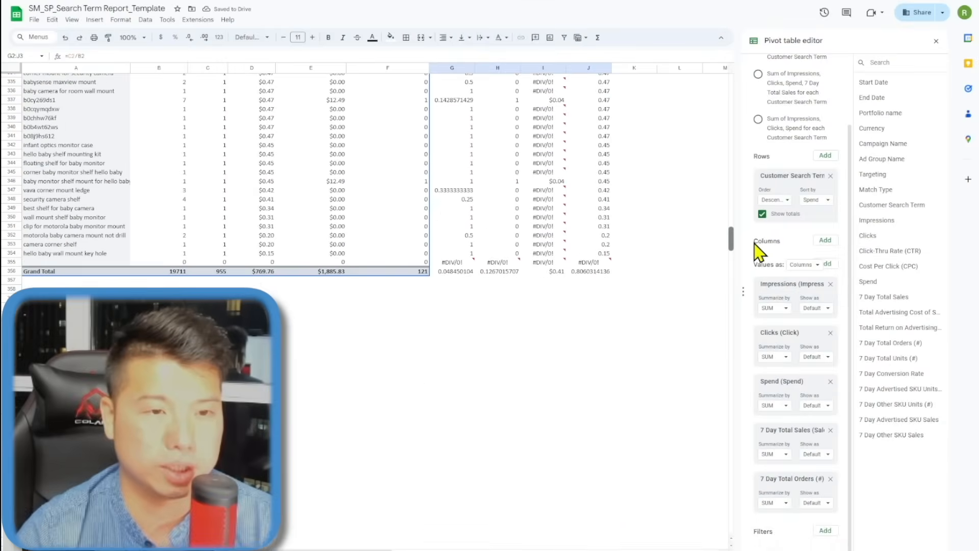
- Format the CTR, CVR and ACoS columns as percentages and the CPC column as currency
{"action": "left_click", "coordinate": [451, 67]}
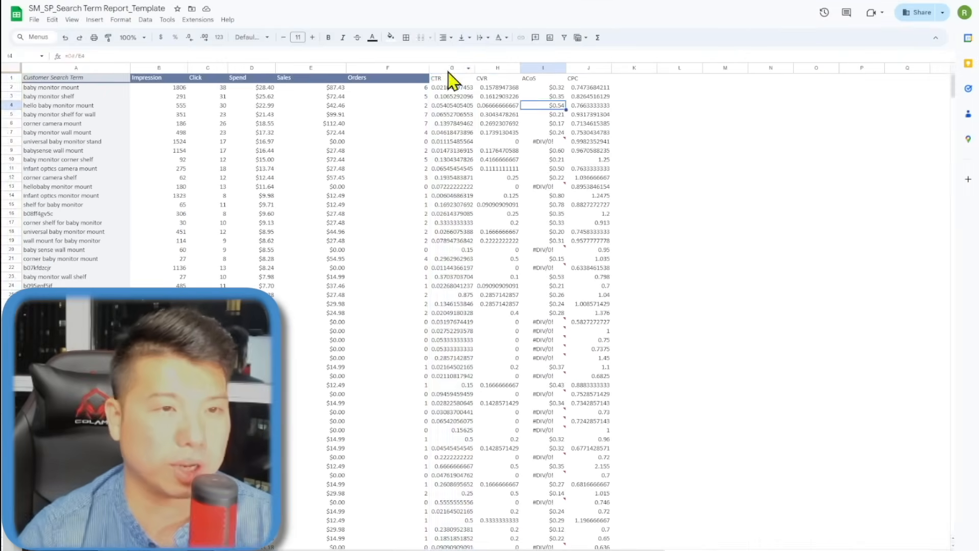
{"action": "left_click", "coordinate": [175, 37]}
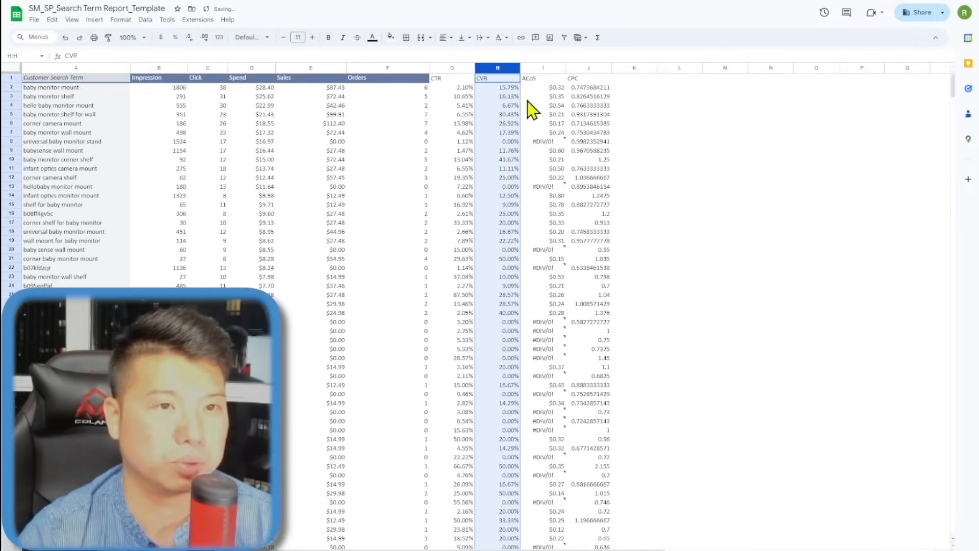
{"action": "left_click", "coordinate": [538, 68]}
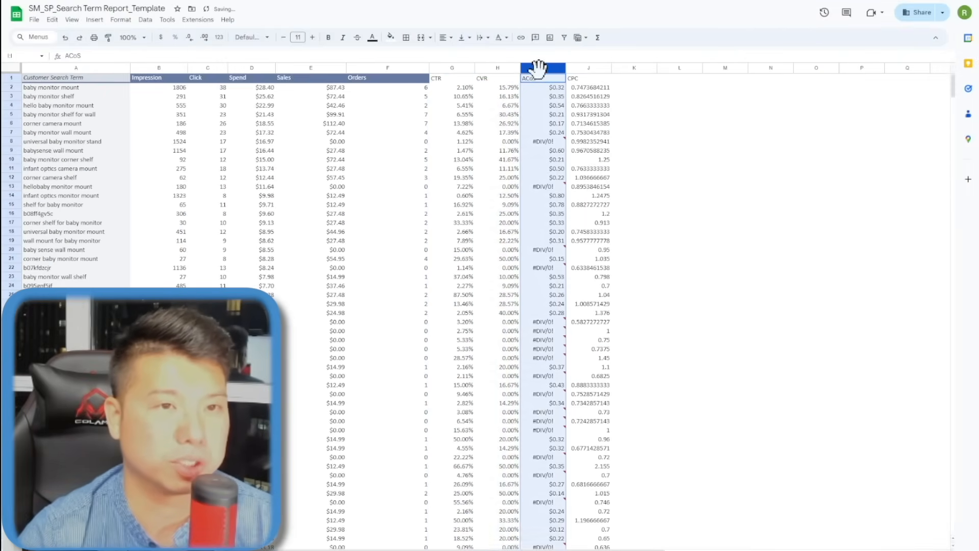
{"action": "left_click", "coordinate": [175, 37]}
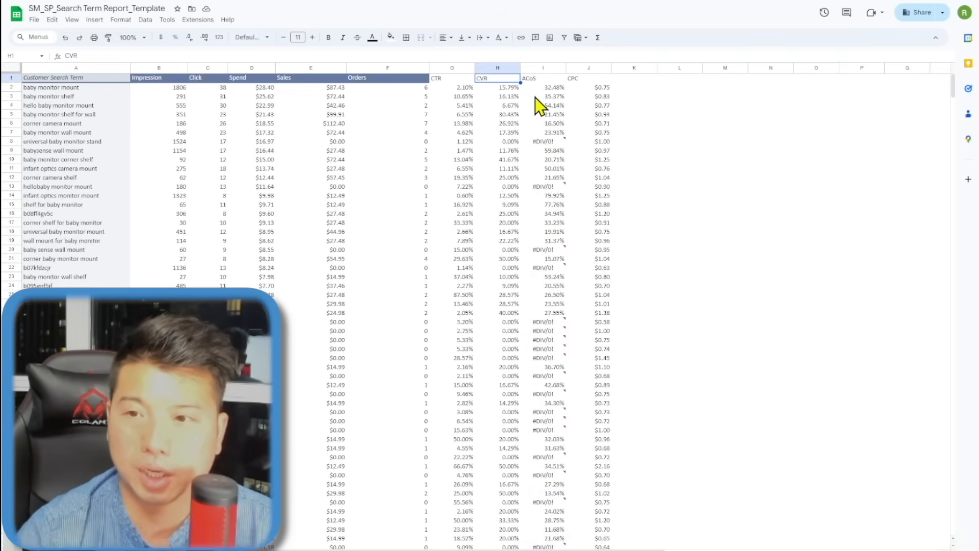
{"action": "left_click", "coordinate": [672, 134]}
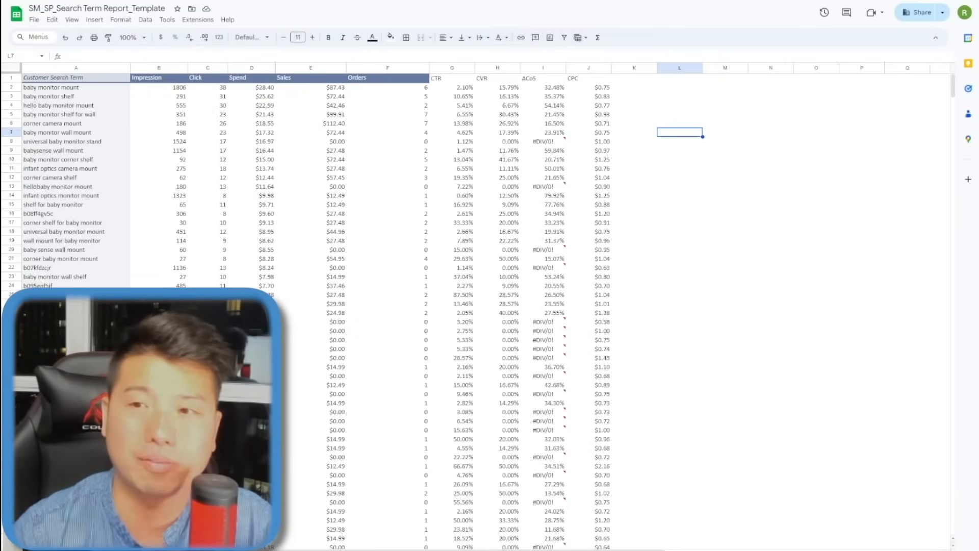
- Review the overall CTR, CVR, ACoS and CPC in the Grand Total row
{"action": "left_click", "coordinate": [511, 104]}
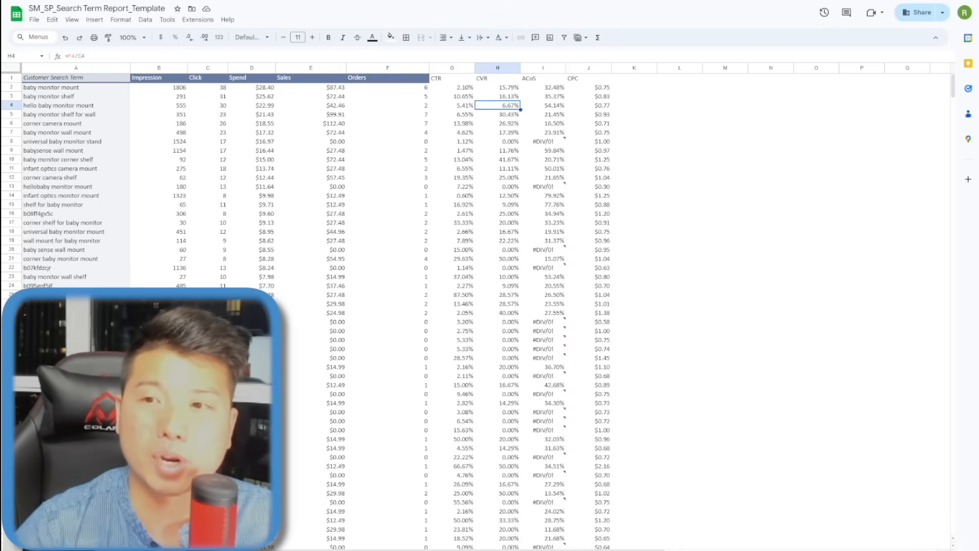
{"action": "left_click_drag", "start_coordinate": [953, 92], "coordinate": [955, 259]}
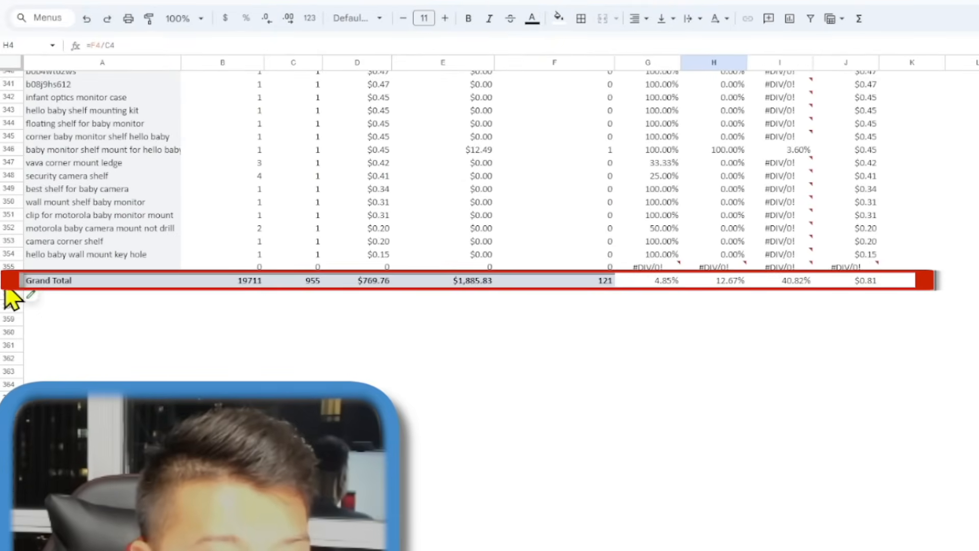
{"action": "left_click", "coordinate": [9, 280]}
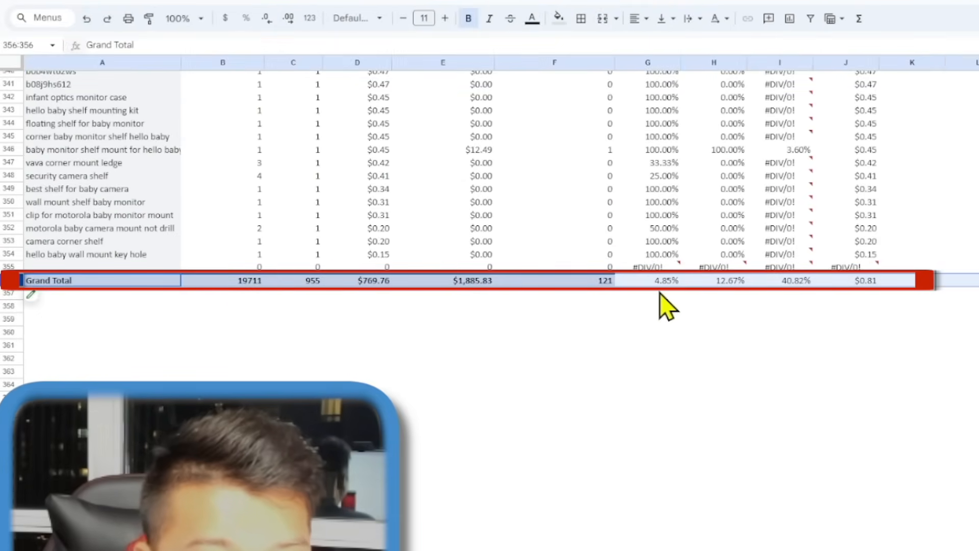
{"action": "left_click", "coordinate": [798, 281]}
{"action": "left_click_drag", "start_coordinate": [847, 281], "coordinate": [642, 280]}
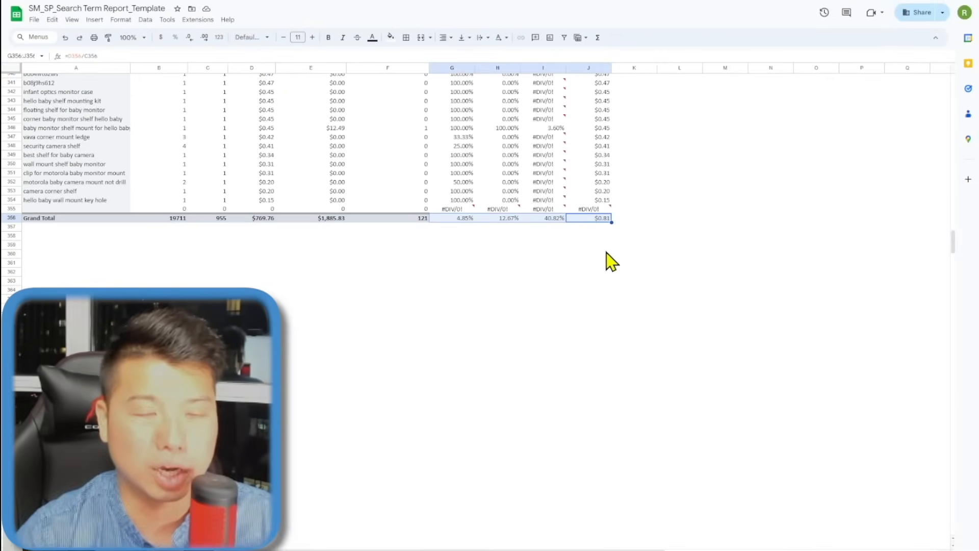
- Look through the search term rows of the pivot table with their CTR, CVR, ACoS and CPC
{"action": "scroll", "coordinate": [610, 253], "scroll_direction": "up", "scroll_amount": 20}
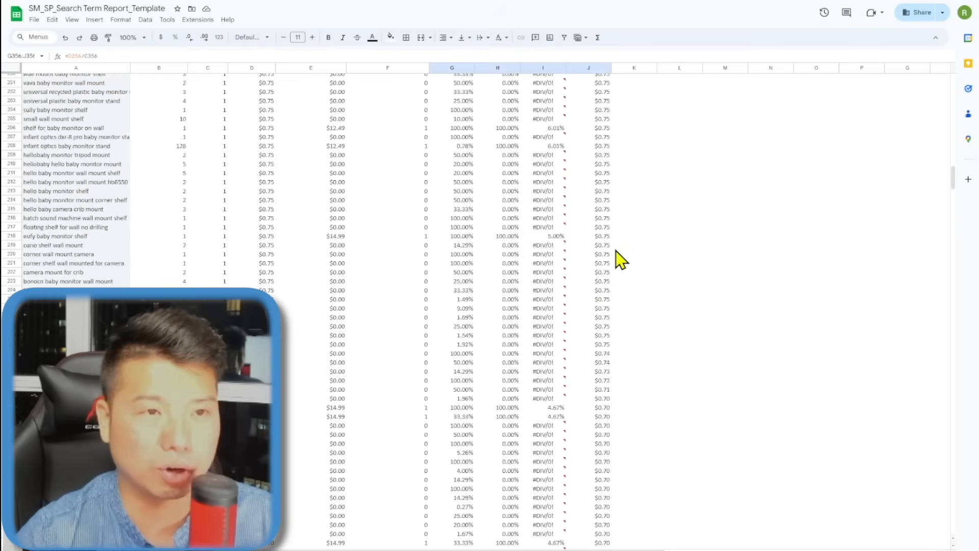
{"action": "scroll", "coordinate": [699, 100], "scroll_direction": "down", "scroll_amount": 3}
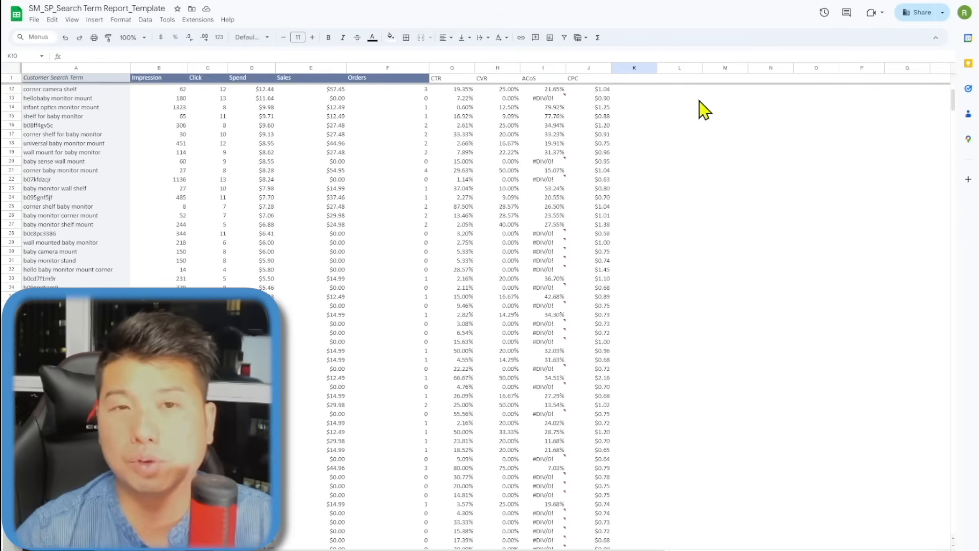
{"action": "scroll", "coordinate": [706, 123], "scroll_direction": "down", "scroll_amount": 20}
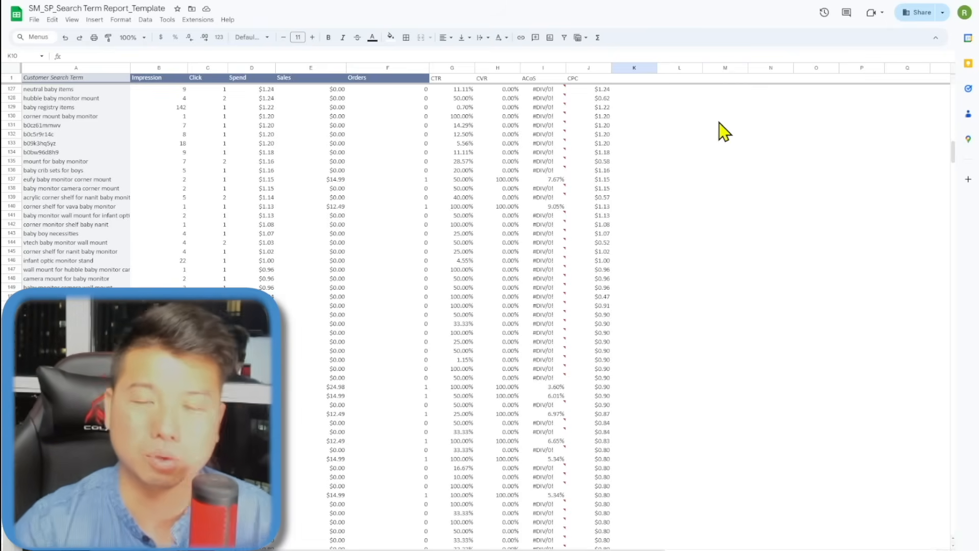
{"action": "scroll", "coordinate": [719, 131], "scroll_direction": "up", "scroll_amount": 2}
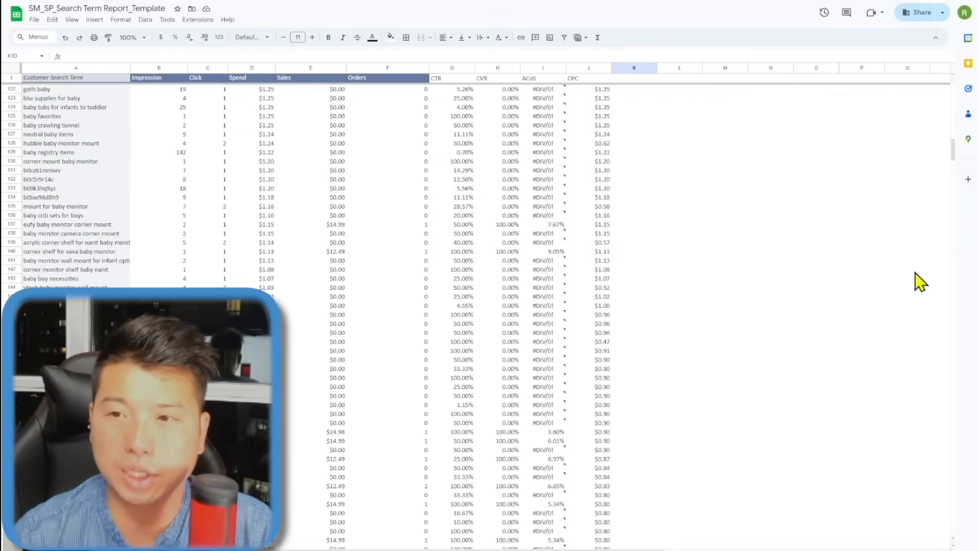
{"action": "scroll", "coordinate": [753, 247], "scroll_direction": "down", "scroll_amount": 5}
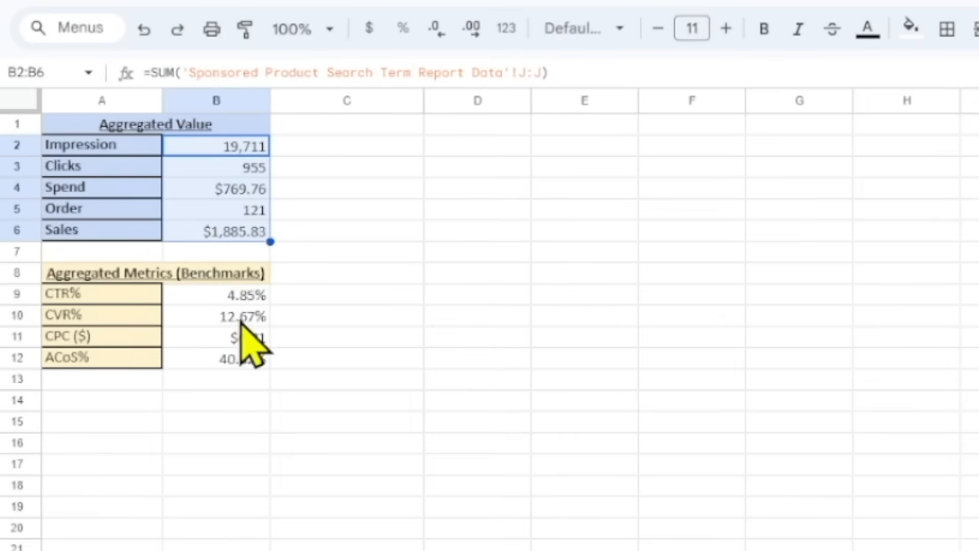
- Examine the CTR, CVR, CPC and ACoS formulas in B9:B12 of the Aggregated Metrics (Benchmarks) block
{"action": "left_click", "coordinate": [238, 302]}
{"action": "left_click_drag", "start_coordinate": [244, 359], "coordinate": [224, 356]}
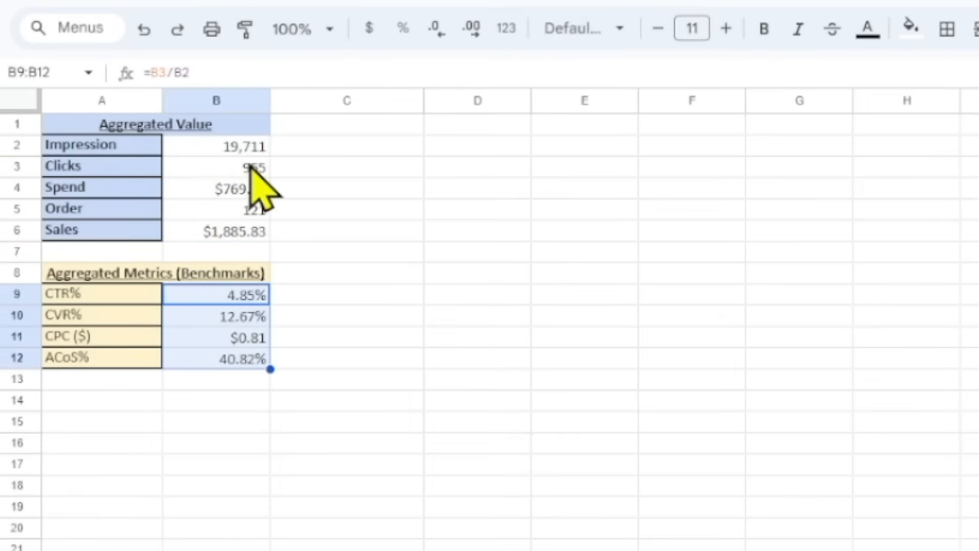
{"action": "left_click", "coordinate": [472, 421]}
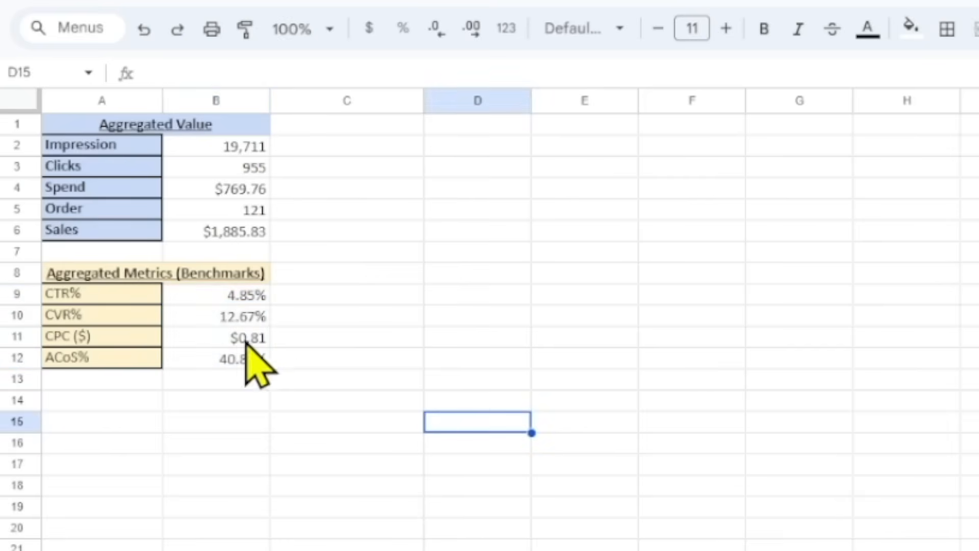
{"action": "left_click", "coordinate": [217, 294]}
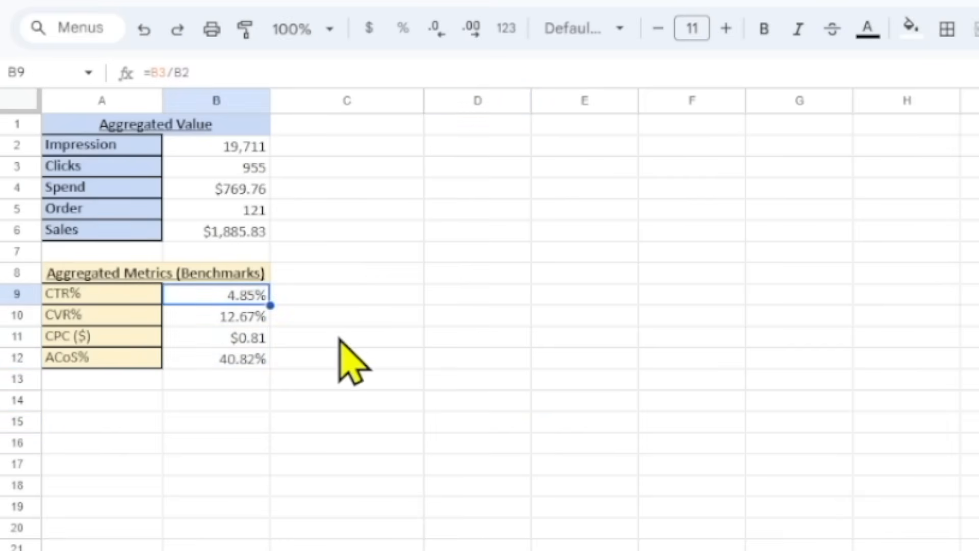
{"action": "left_click", "coordinate": [244, 319]}
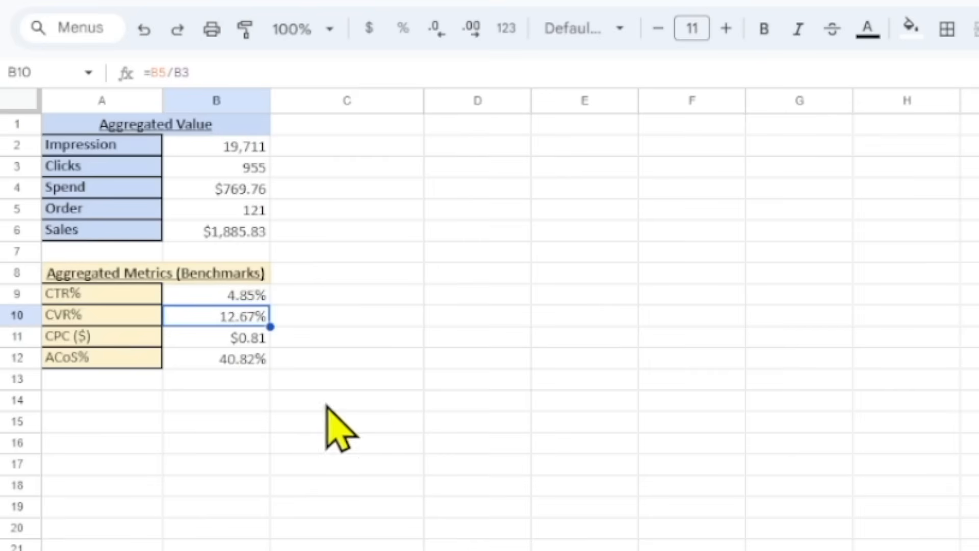
{"action": "key", "text": "Down"}
{"action": "key", "text": "Down"}
{"action": "left_click", "coordinate": [244, 337]}
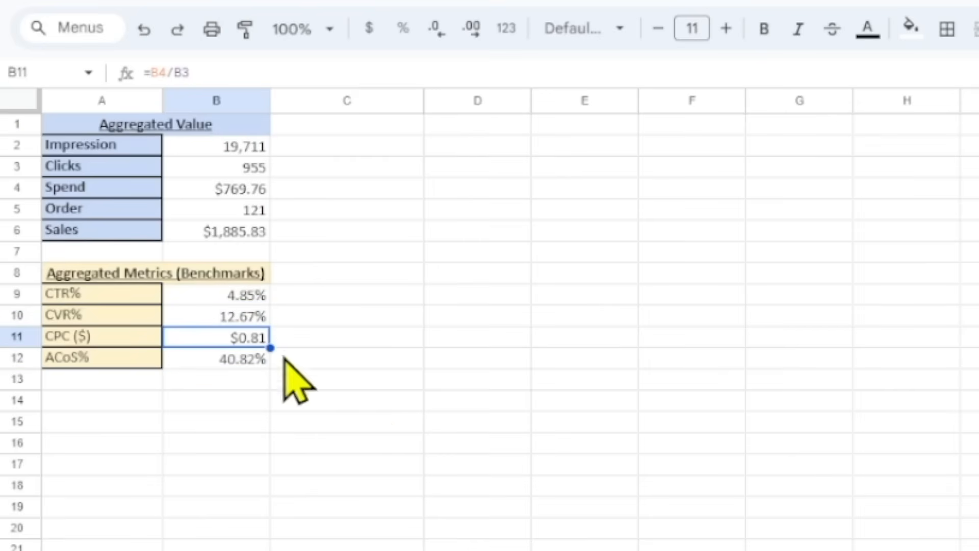
{"action": "left_click", "coordinate": [248, 320]}
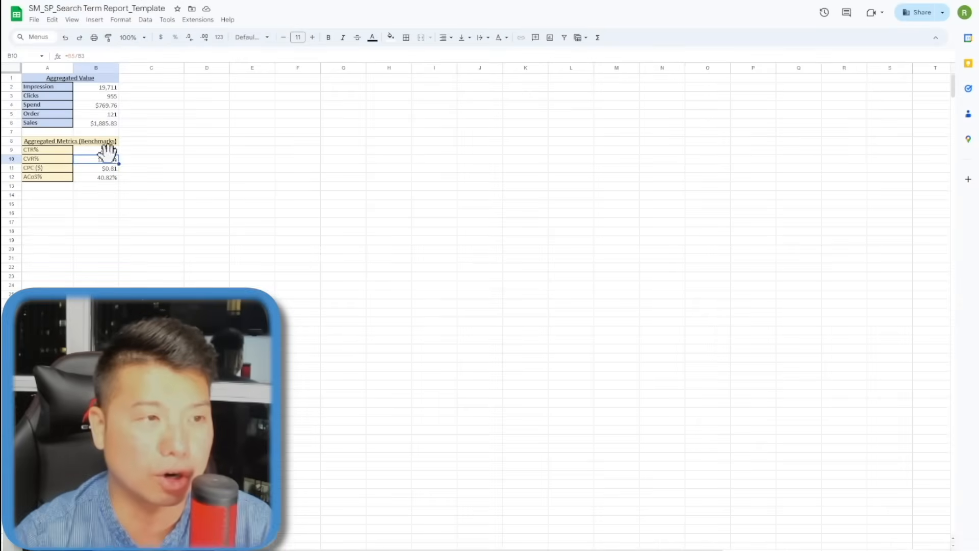
{"action": "left_click", "coordinate": [110, 170]}
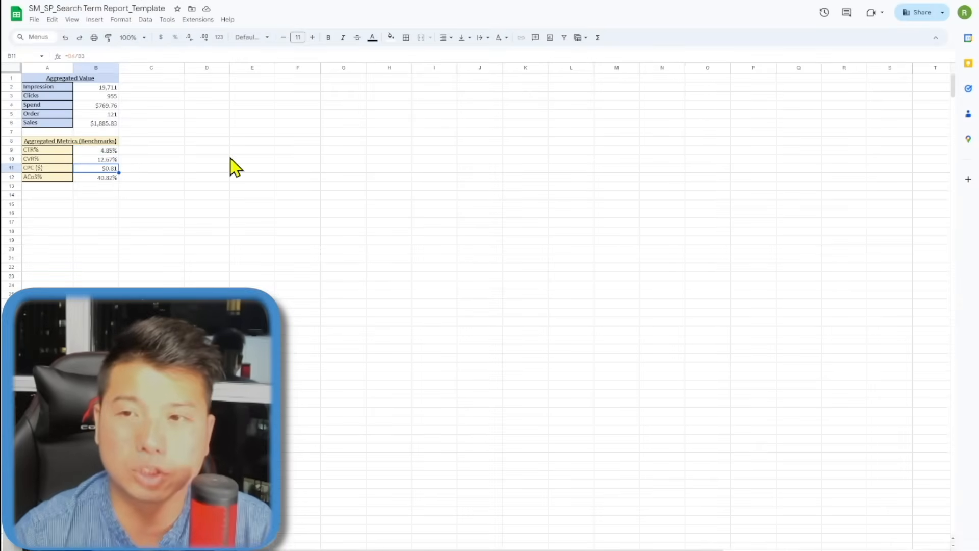
{"action": "left_click_drag", "start_coordinate": [107, 151], "coordinate": [108, 177]}
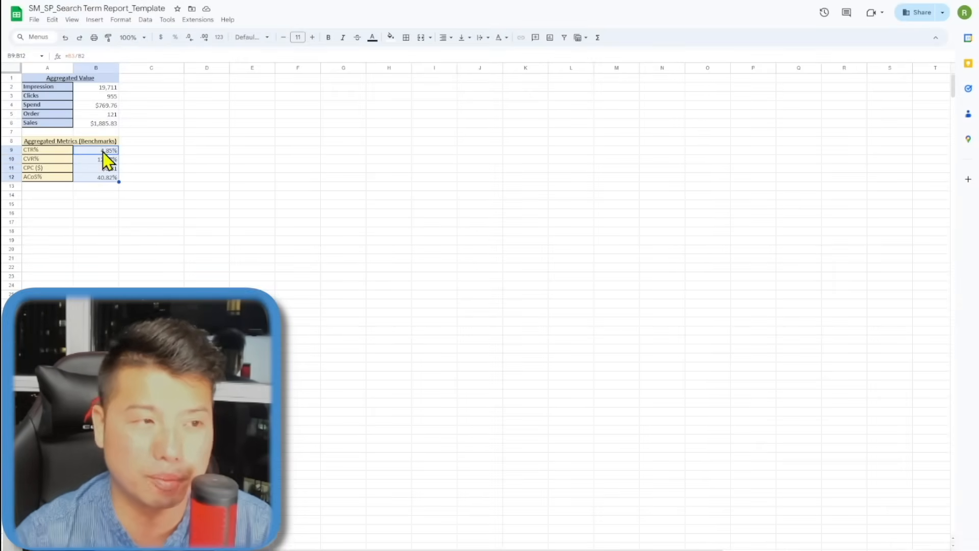
{"action": "left_click", "coordinate": [421, 187]}
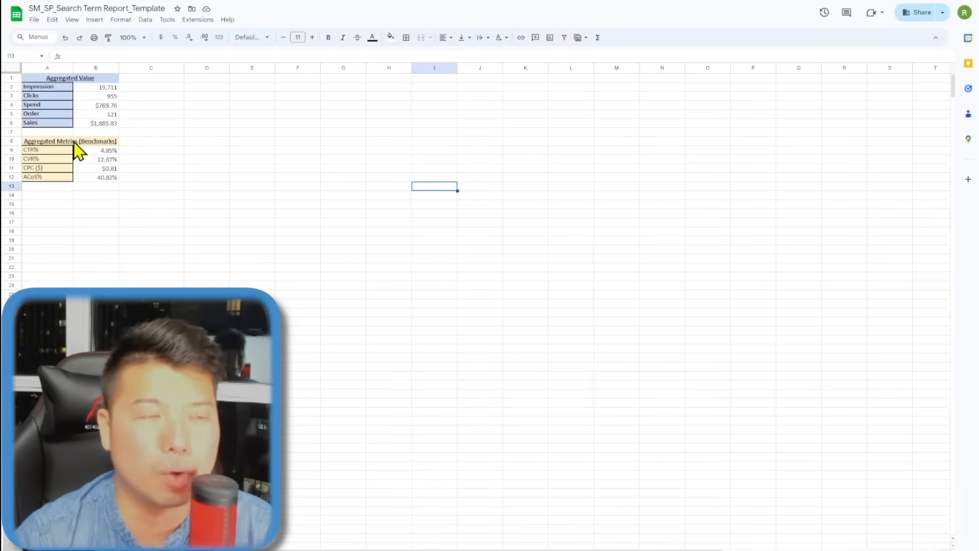
- Copy the Aggregated Metrics (Benchmarks) block A8:B12 and paste its heading and metric labels at A15
{"action": "left_click", "coordinate": [74, 143]}
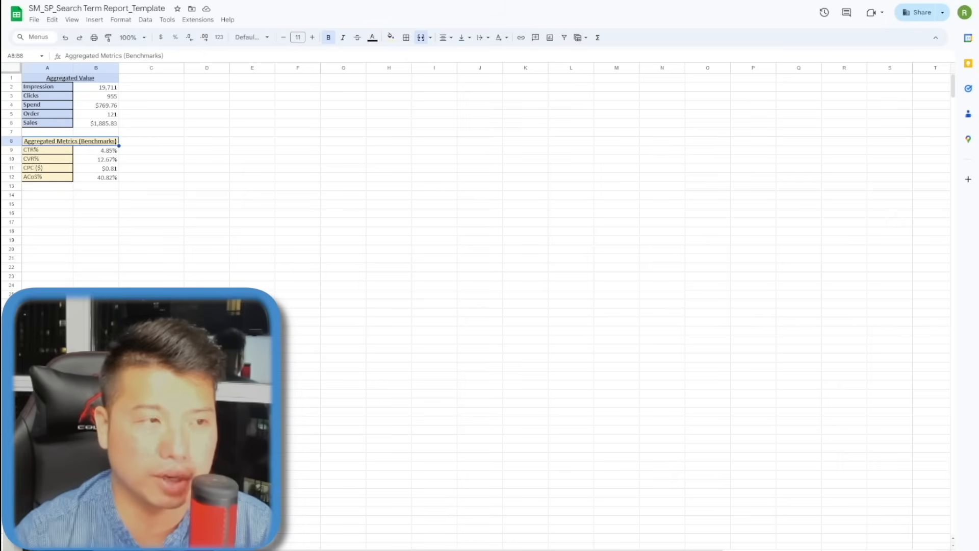
{"action": "left_click_drag", "start_coordinate": [59, 141], "coordinate": [57, 159]}
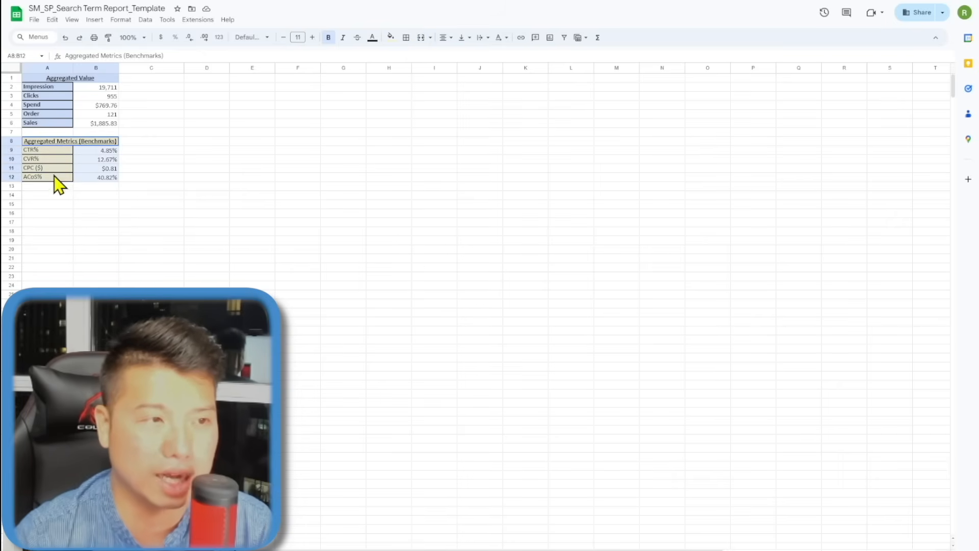
{"action": "key", "text": "ctrl+c"}
{"action": "left_click", "coordinate": [47, 205]}
{"action": "right_click", "coordinate": [51, 214]}
{"action": "mouse_move", "coordinate": [144, 260]}
{"action": "left_click", "coordinate": [214, 267]}
- Change the heading of the copied block in A15 to "Non Branded Metrics (Benchmarks)"
{"action": "double_click", "coordinate": [32, 204]}
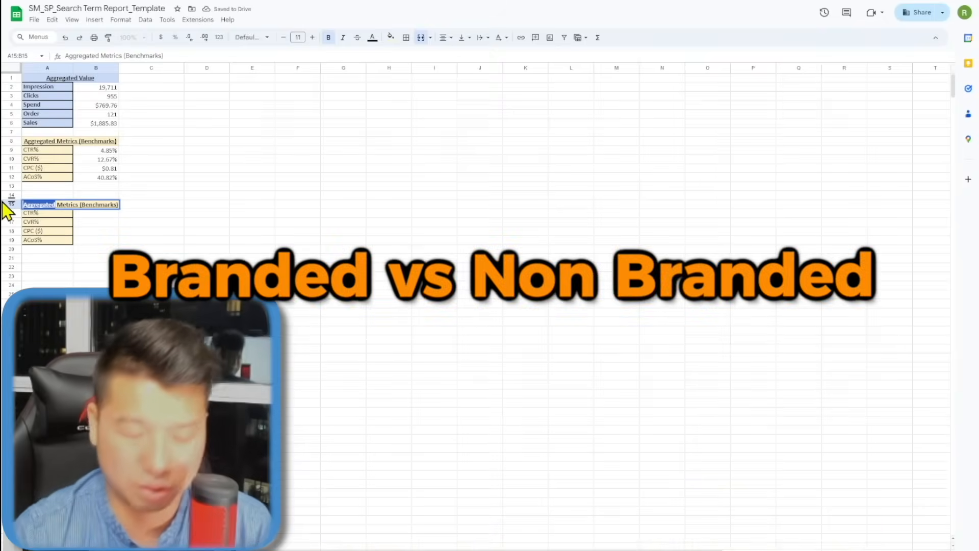
{"action": "type", "text": "Non Branded"}
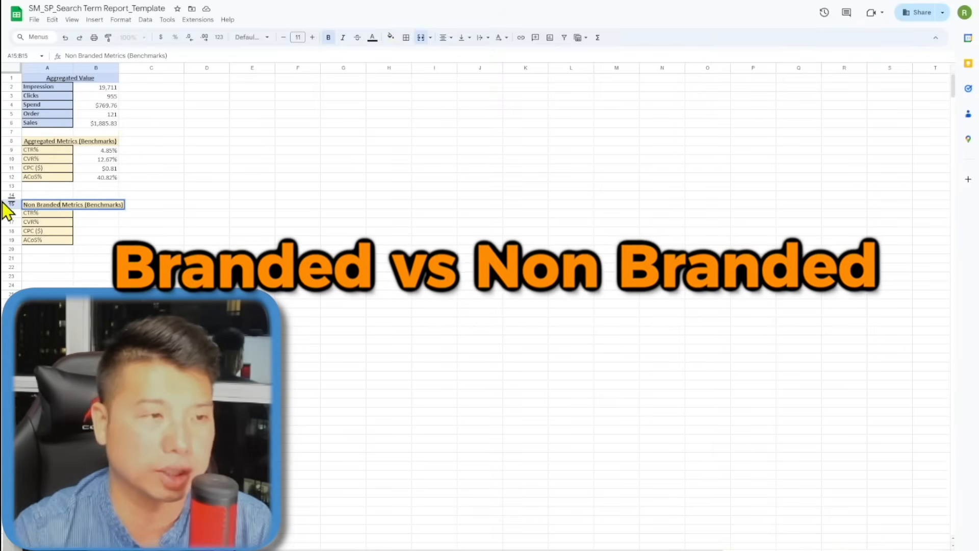
{"action": "key", "text": "Return"}
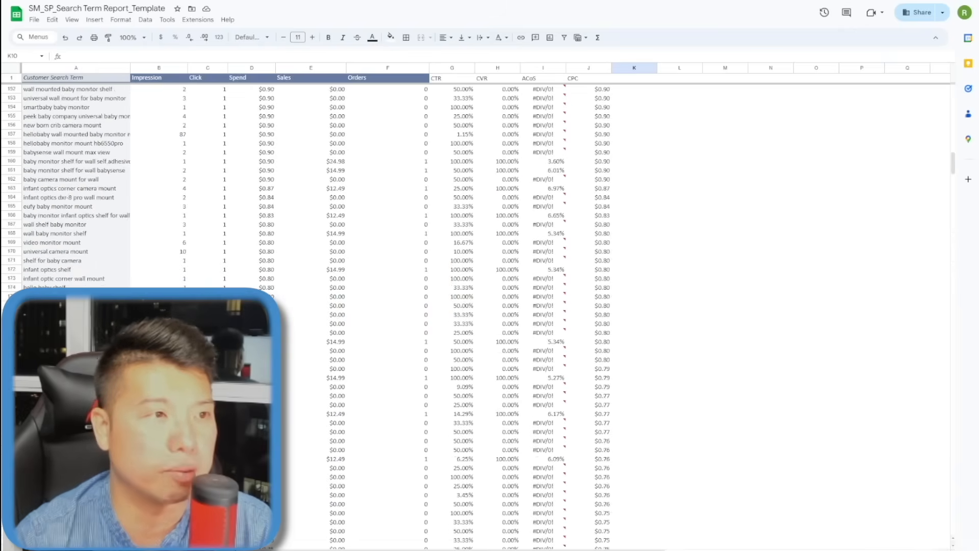
- Filter the pivot table by Customer Search Term to exclude all values containing "hello"
{"action": "scroll", "coordinate": [180, 301], "scroll_direction": "up", "scroll_amount": 20}
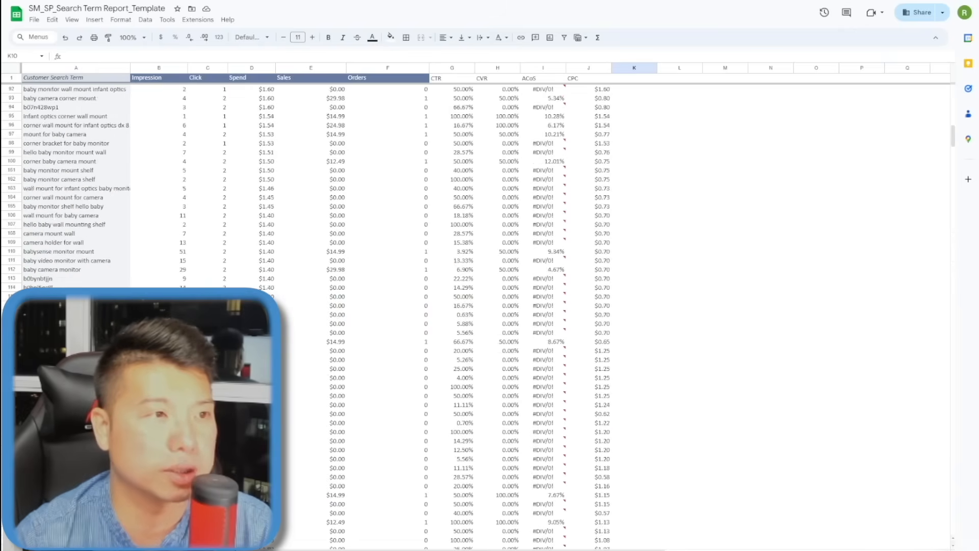
{"action": "scroll", "coordinate": [105, 200], "scroll_direction": "down", "scroll_amount": 4}
{"action": "left_click", "coordinate": [182, 135]}
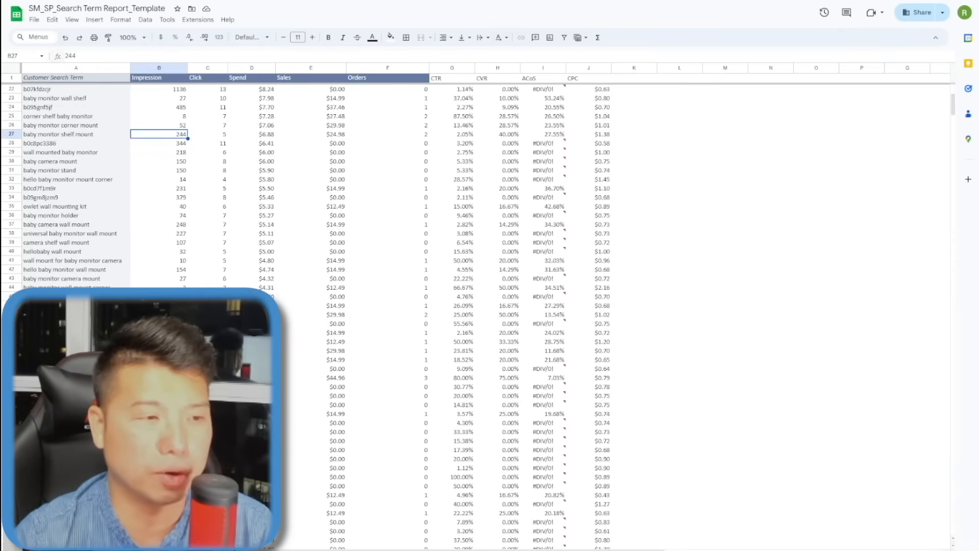
{"action": "left_click", "coordinate": [97, 396]}
{"action": "scroll", "coordinate": [97, 397], "scroll_direction": "down", "scroll_amount": 4}
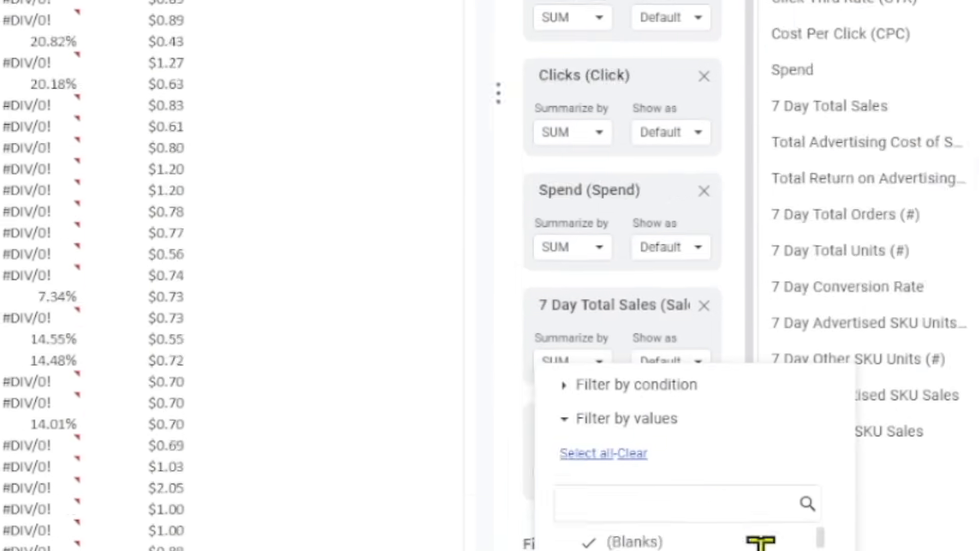
{"action": "left_click", "coordinate": [632, 453]}
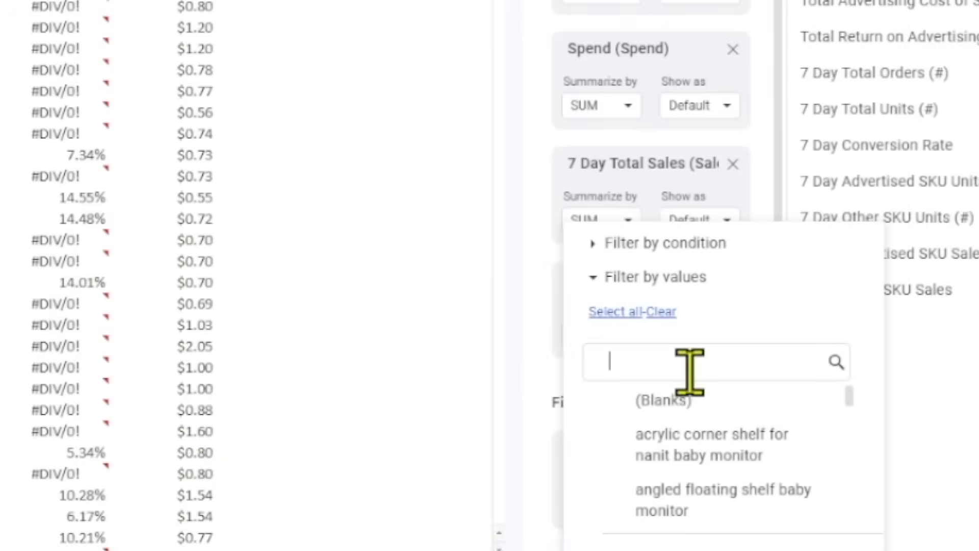
{"action": "type", "text": "hello"}
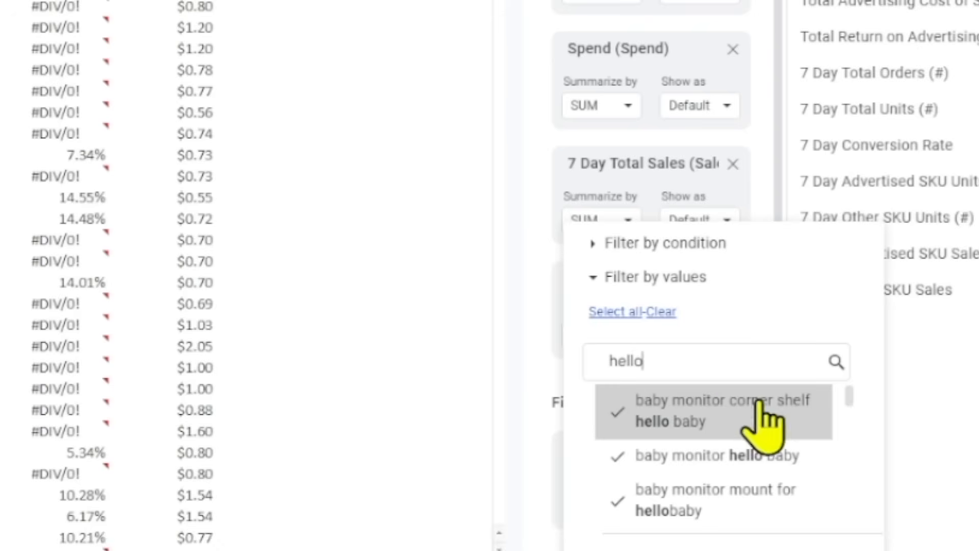
{"action": "left_click", "coordinate": [661, 312]}
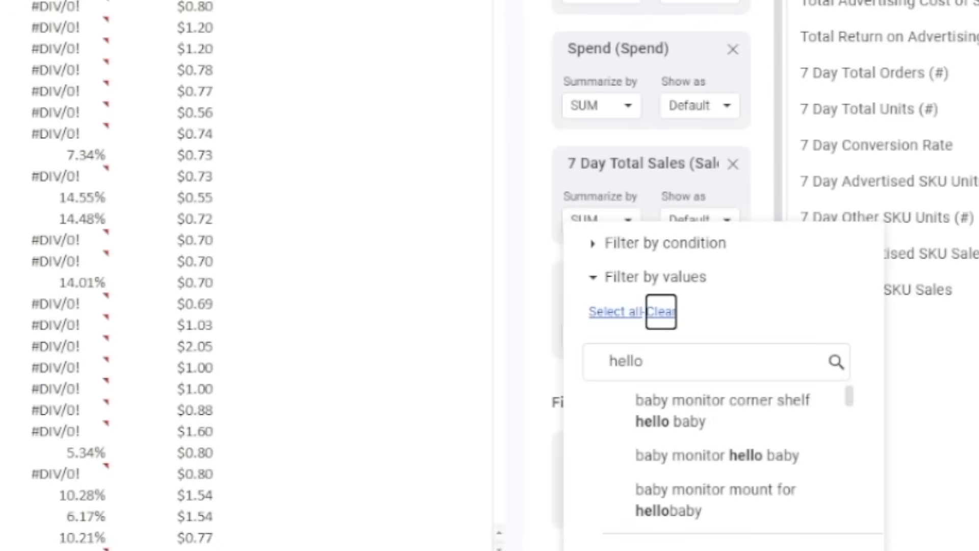
{"action": "left_click", "coordinate": [847, 550]}
- Transfer the filtered Grand Total metrics to B16:B19 of the Non Branded block: CTR 4.89%, CVR 13.54%, CPC $0.81 and ACoS 38.44%
{"action": "scroll", "coordinate": [299, 354], "scroll_direction": "up", "scroll_amount": 10}
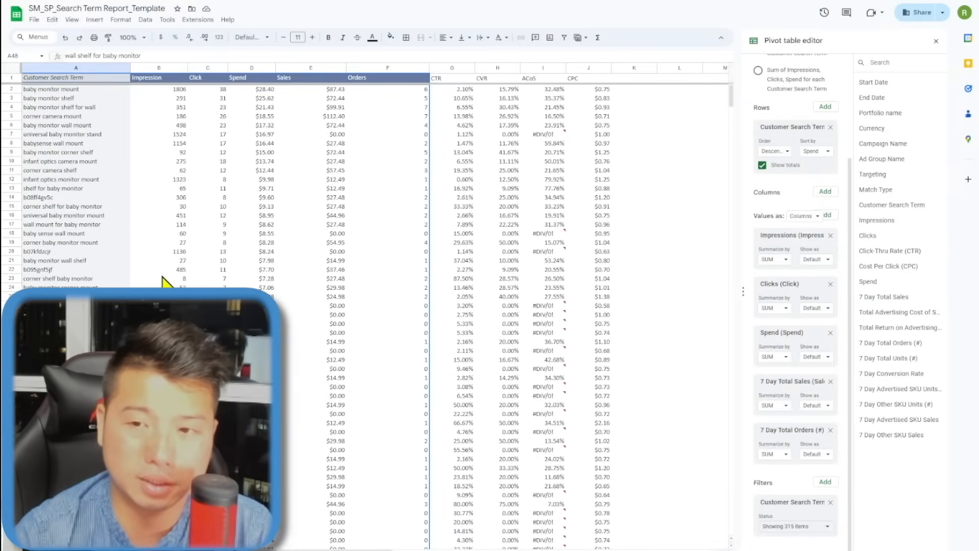
{"action": "scroll", "coordinate": [124, 258], "scroll_direction": "down", "scroll_amount": 20}
{"action": "scroll", "coordinate": [424, 367], "scroll_direction": "down", "scroll_amount": 20}
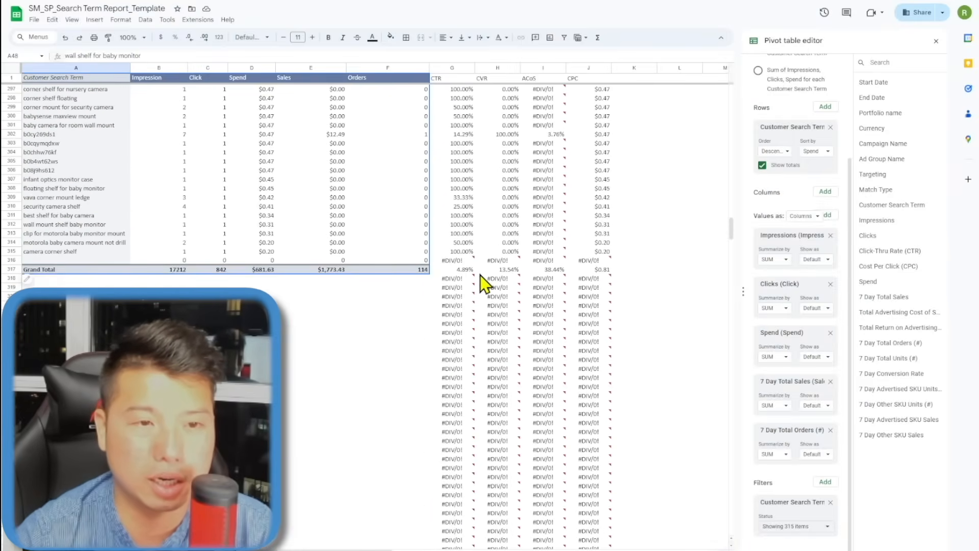
{"action": "left_click_drag", "start_coordinate": [461, 269], "coordinate": [594, 270]}
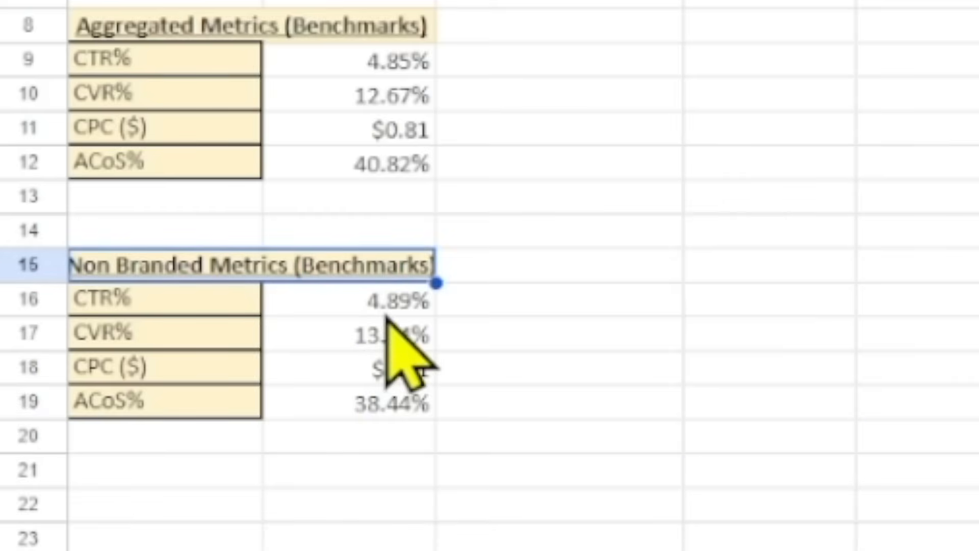
{"action": "left_click_drag", "start_coordinate": [386, 311], "coordinate": [278, 303]}
- Duplicate the Non Branded Metrics (Benchmarks) block A15:B19 at A21
{"action": "left_click_drag", "start_coordinate": [218, 267], "coordinate": [271, 428]}
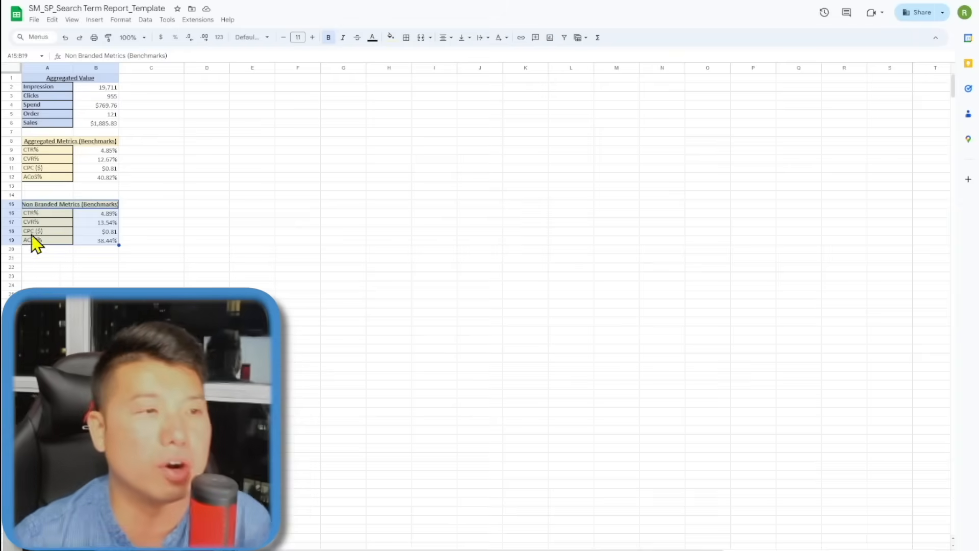
{"action": "key", "text": "ctrl+c"}
{"action": "left_click", "coordinate": [202, 476]}
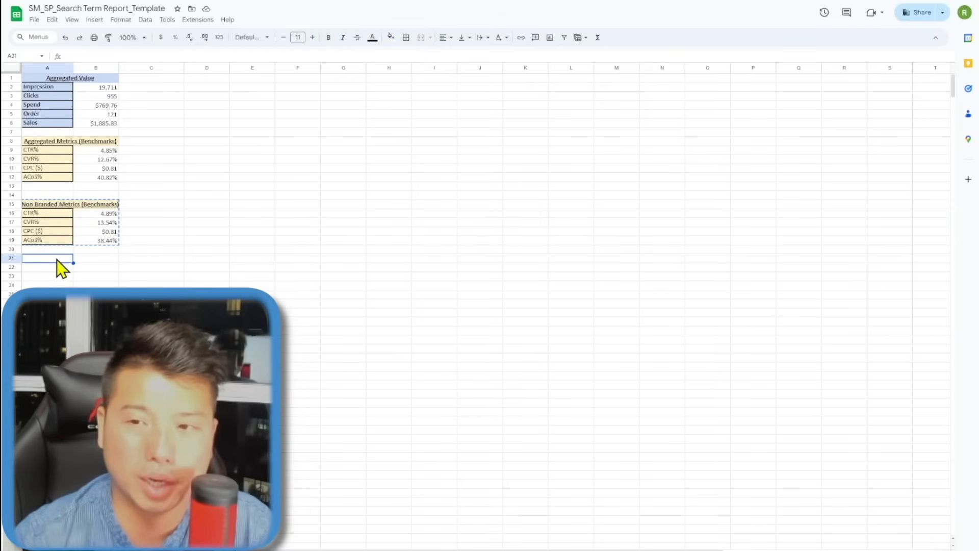
{"action": "key", "text": "ctrl+v"}
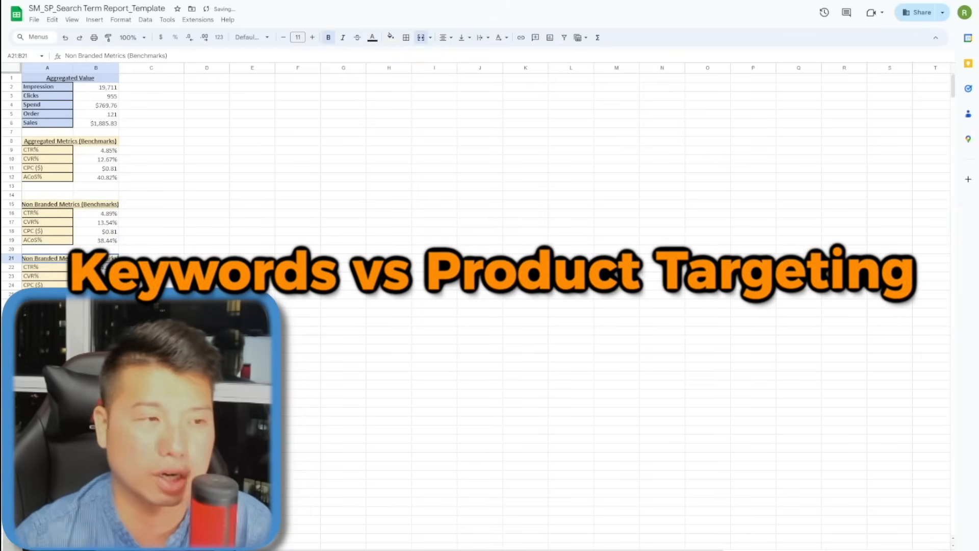
{"action": "key", "text": "Return"}
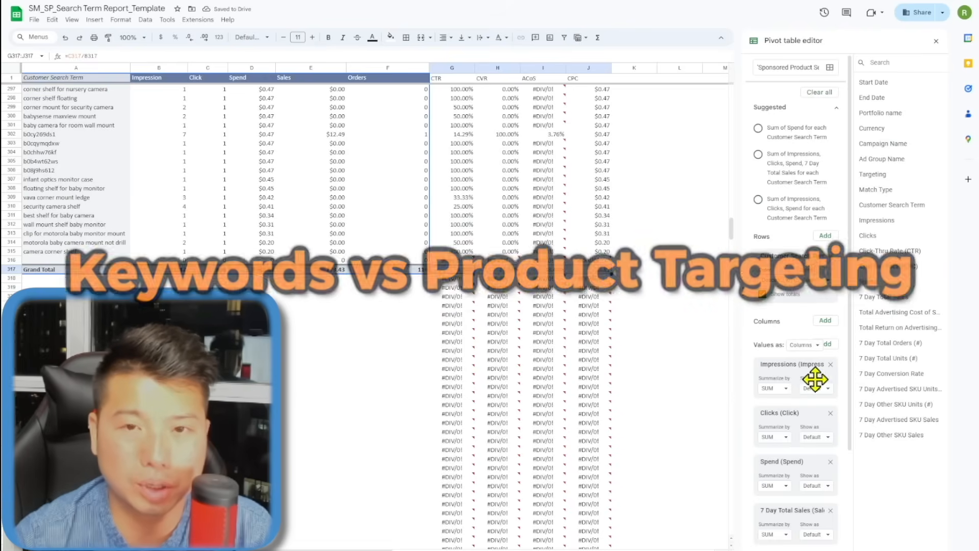
- Add a Match Type filter to the pivot table that excludes blanks and "-", keeping only BROAD, EXACT and PHRASE
{"action": "scroll", "coordinate": [782, 415], "scroll_direction": "down", "scroll_amount": 3}
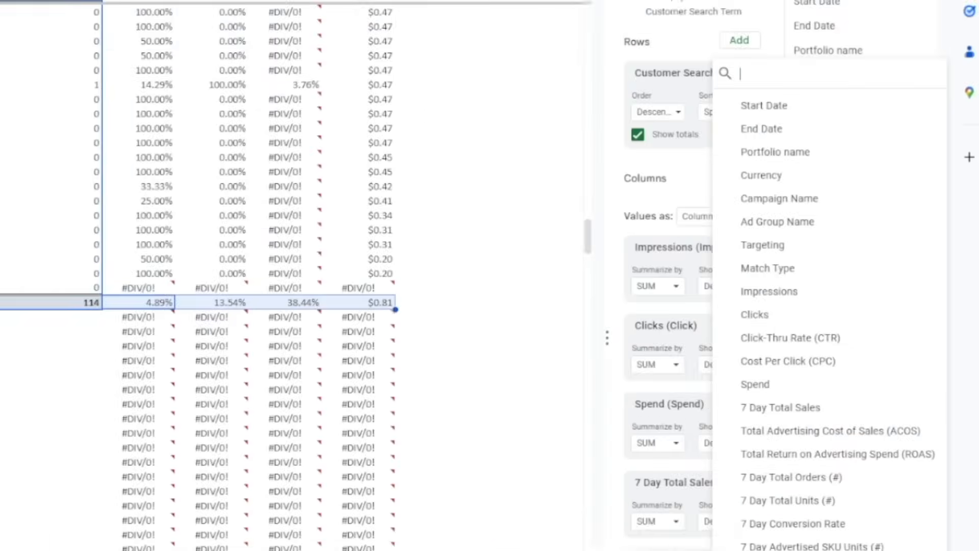
{"action": "scroll", "coordinate": [788, 510], "scroll_direction": "down", "scroll_amount": 5}
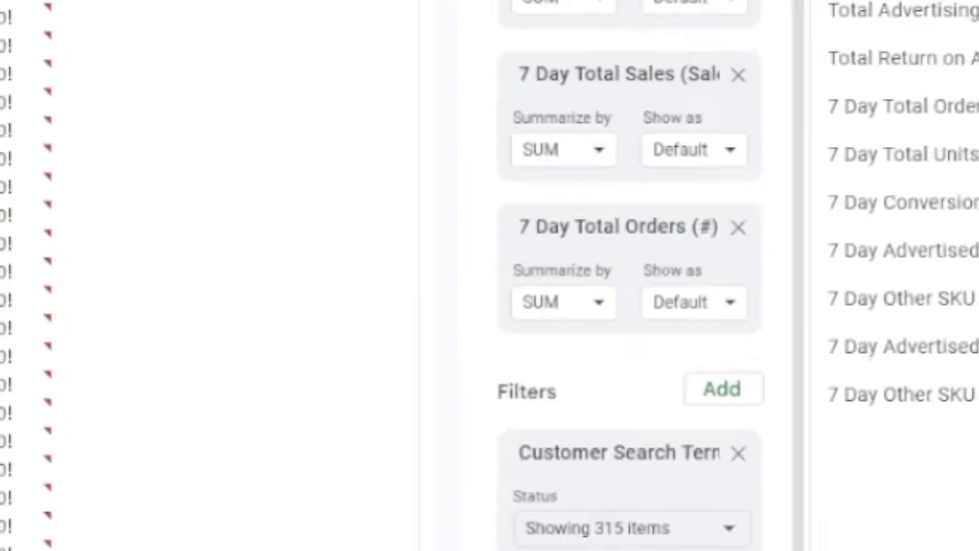
{"action": "left_click", "coordinate": [717, 468]}
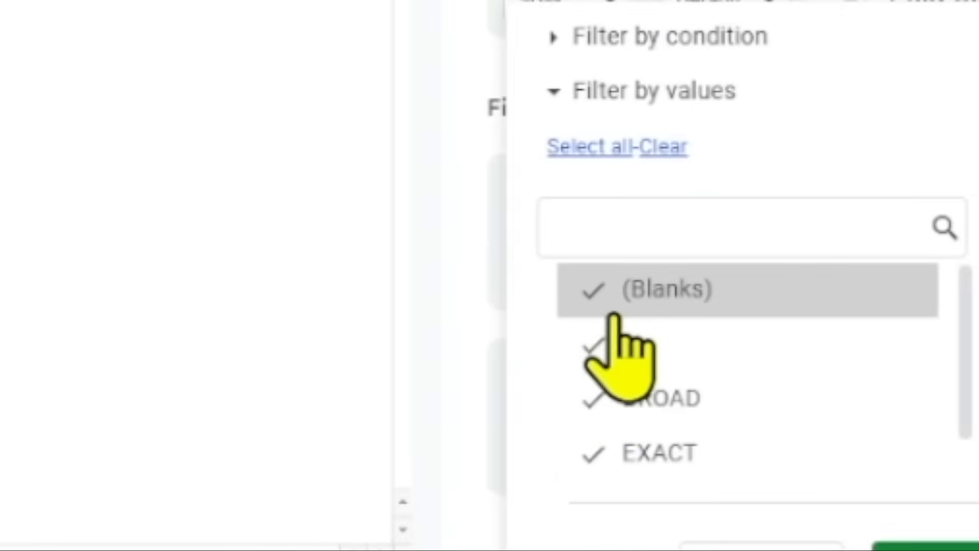
{"action": "scroll", "coordinate": [625, 329], "scroll_direction": "down", "scroll_amount": 1}
{"action": "left_click", "coordinate": [614, 306]}
{"action": "scroll", "coordinate": [627, 327], "scroll_direction": "up", "scroll_amount": 1}
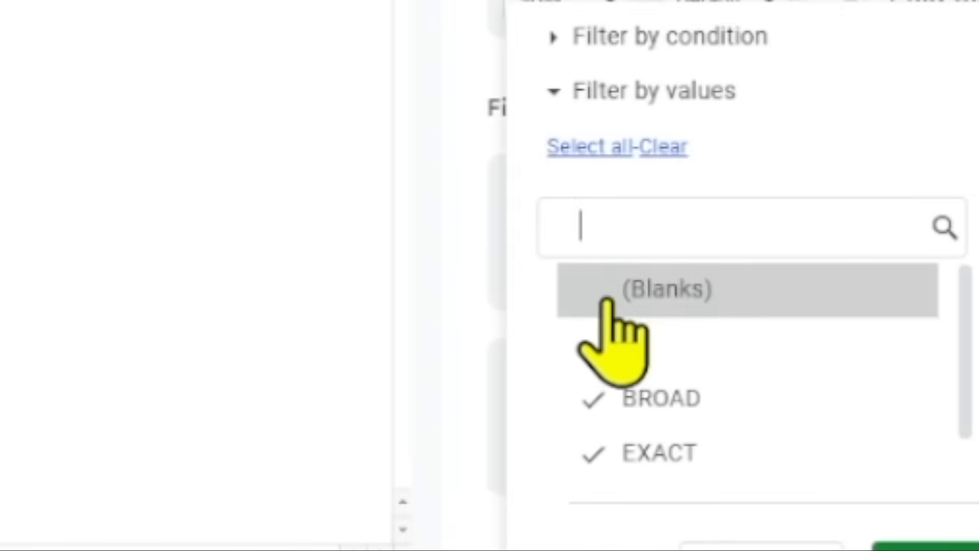
{"action": "left_click", "coordinate": [617, 298]}
{"action": "scroll", "coordinate": [658, 459], "scroll_direction": "down", "scroll_amount": 1}
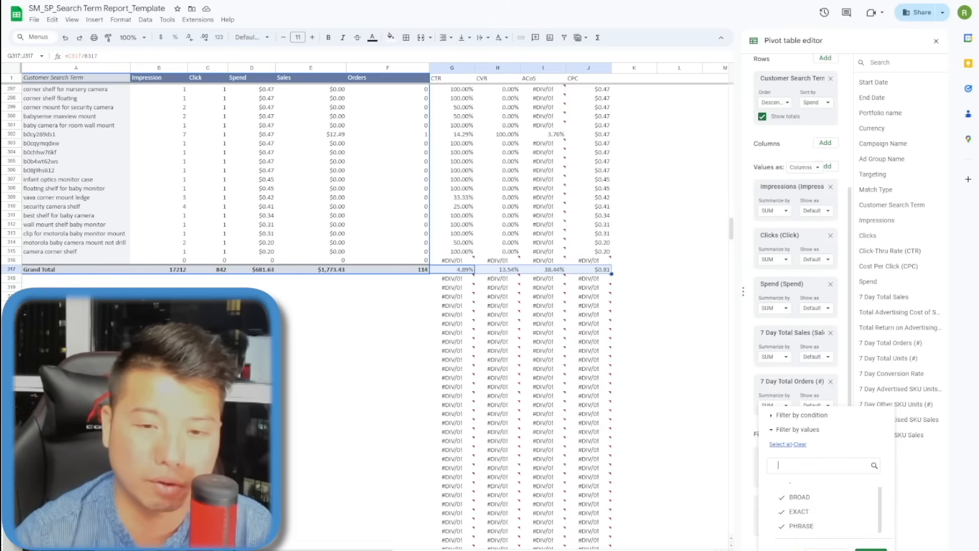
{"action": "left_click", "coordinate": [871, 548]}
- Transfer the filtered Grand Total metrics to B22:B25 (CTR 4.48%, CVR 17.09%, CPC $0.92, ACoS 36.13%) and retitle A21 for non-branded keywords
{"action": "scroll", "coordinate": [650, 432], "scroll_direction": "up", "scroll_amount": 10}
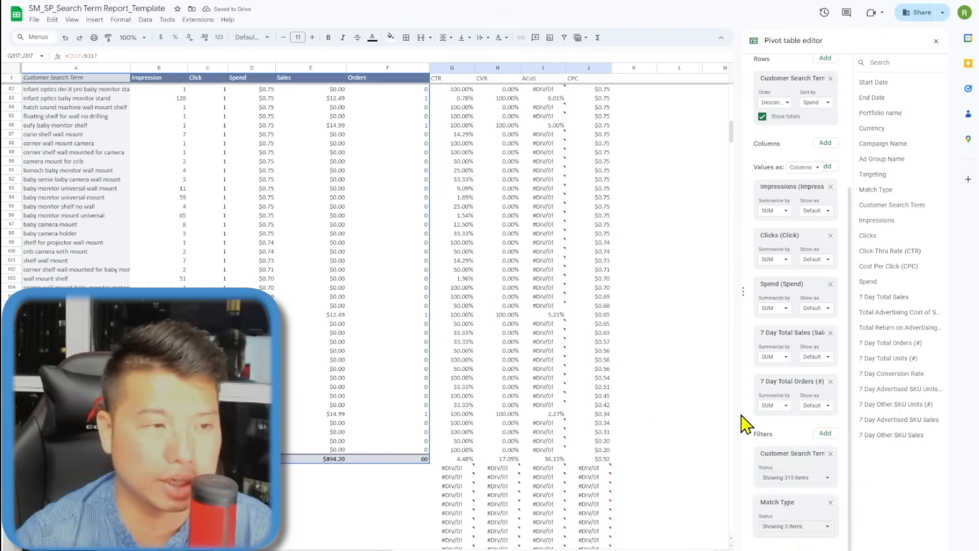
{"action": "key", "text": "ctrl+c"}
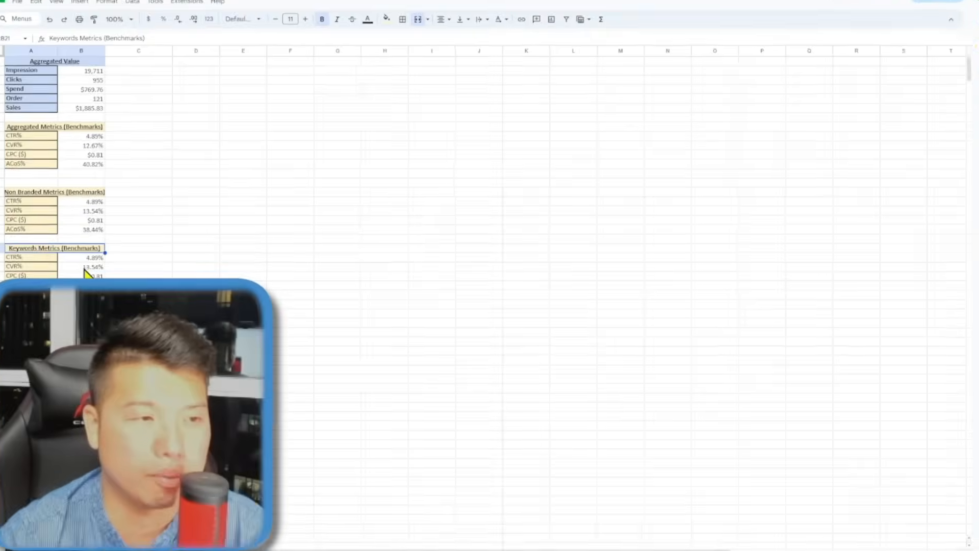
{"action": "left_click", "coordinate": [85, 259]}
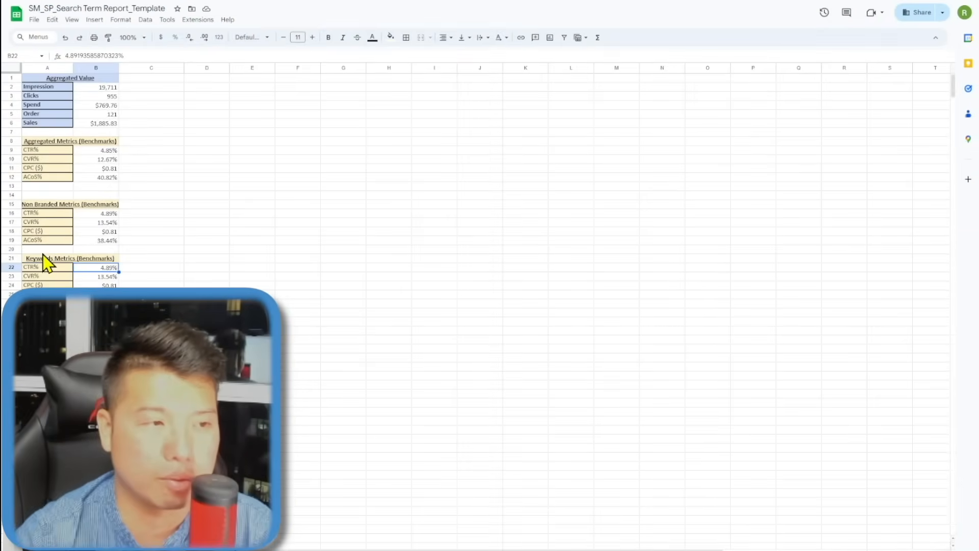
{"action": "double_click", "coordinate": [21, 247]}
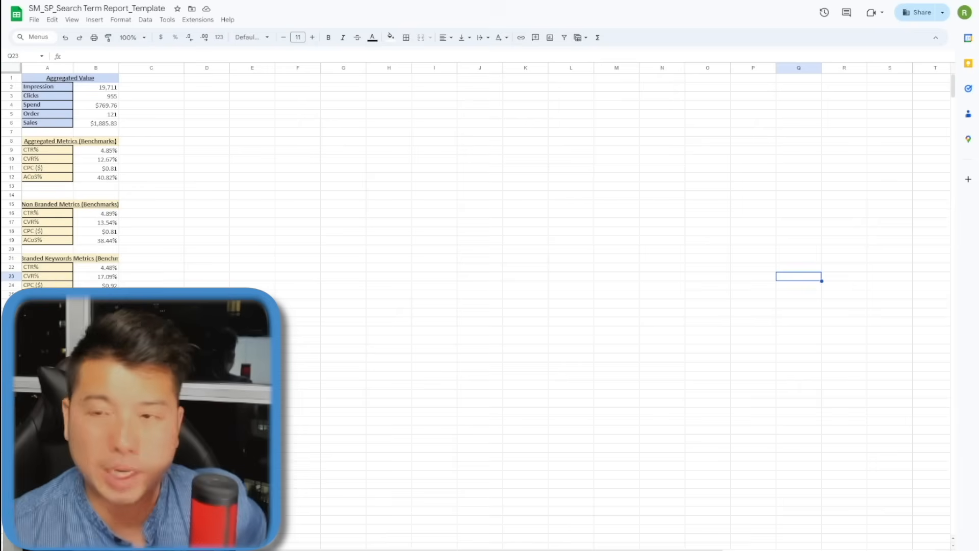
- Compare the keyword CTR, CVR, CPC and ACoS benchmarks in rows 22 to 25 with the non-branded benchmarks above
{"action": "left_click_drag", "start_coordinate": [40, 204], "coordinate": [97, 284]}
{"action": "left_click", "coordinate": [298, 304]}
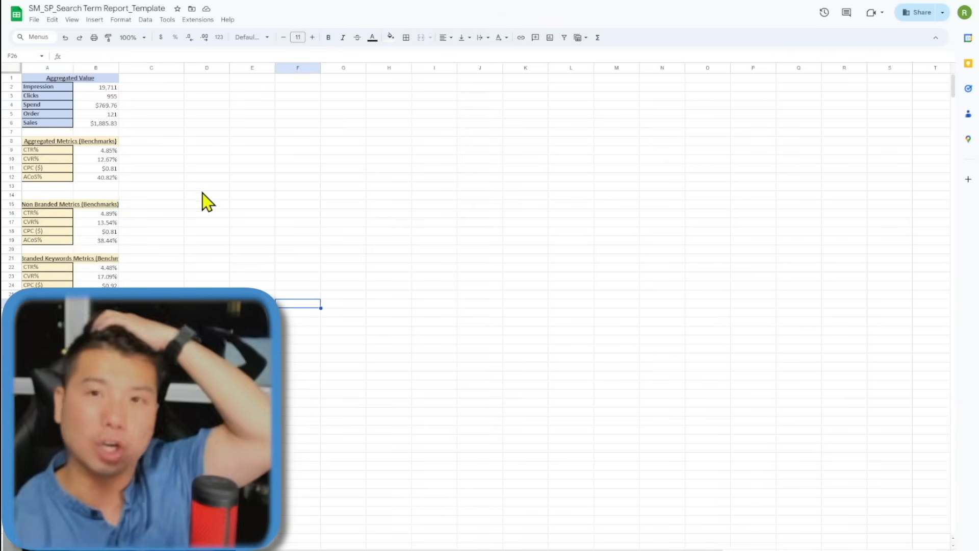
{"action": "left_click", "coordinate": [102, 276]}
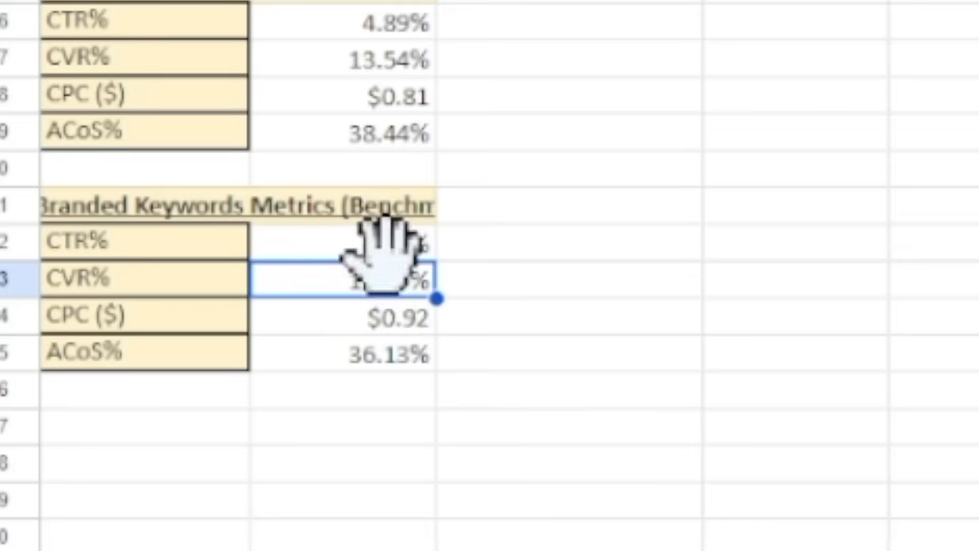
{"action": "left_click", "coordinate": [108, 268]}
{"action": "left_click", "coordinate": [106, 276]}
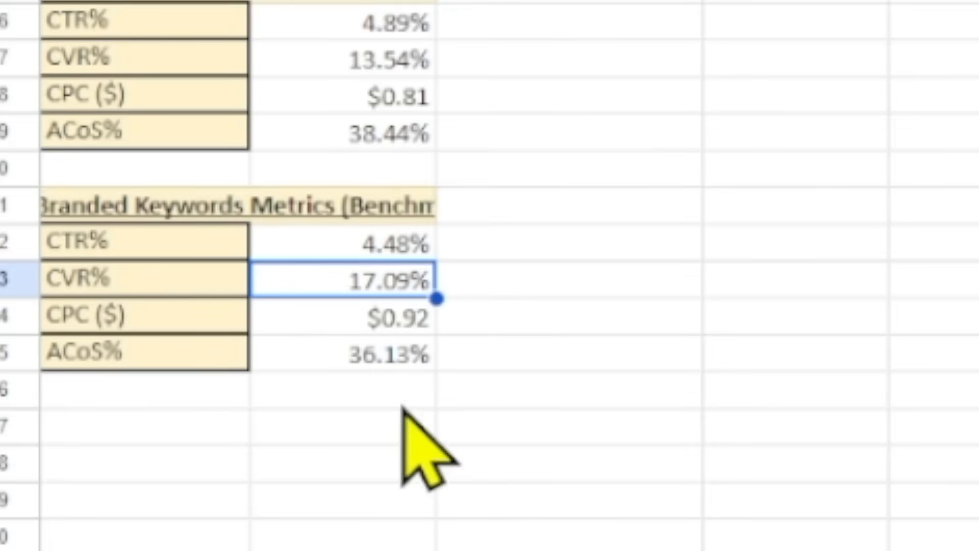
{"action": "left_click", "coordinate": [431, 353]}
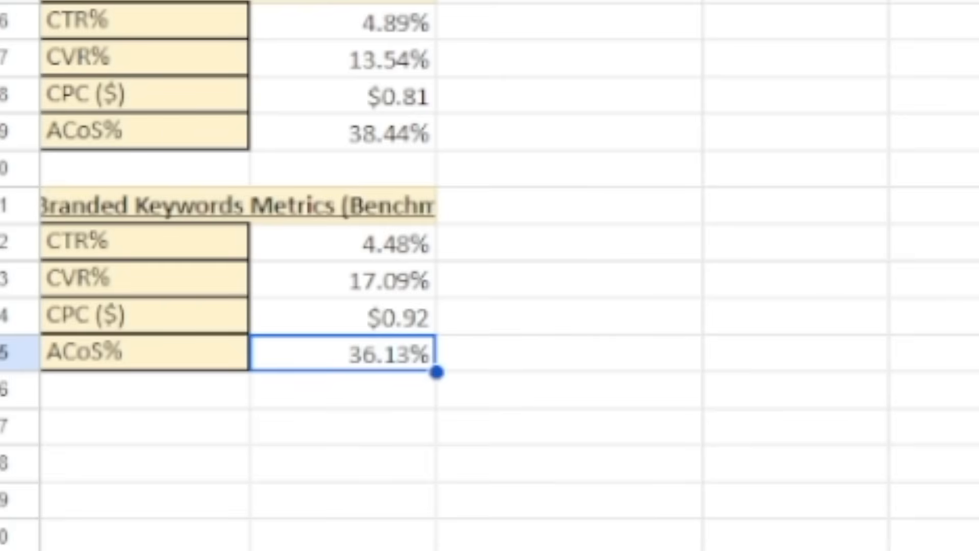
{"action": "left_click_drag", "start_coordinate": [403, 244], "coordinate": [162, 250]}
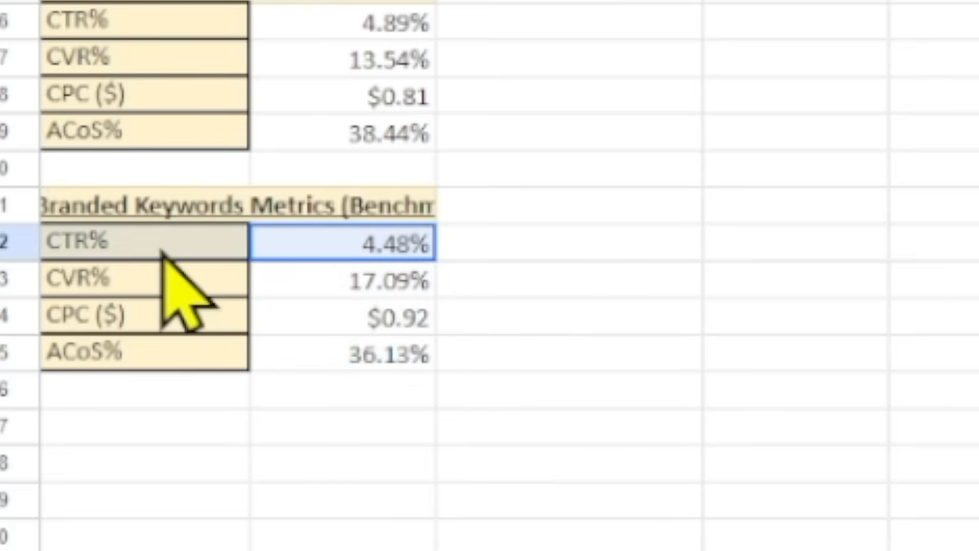
{"action": "left_click", "coordinate": [320, 344]}
{"action": "left_click_drag", "start_coordinate": [372, 253], "coordinate": [375, 346]}
{"action": "left_click", "coordinate": [888, 442]}
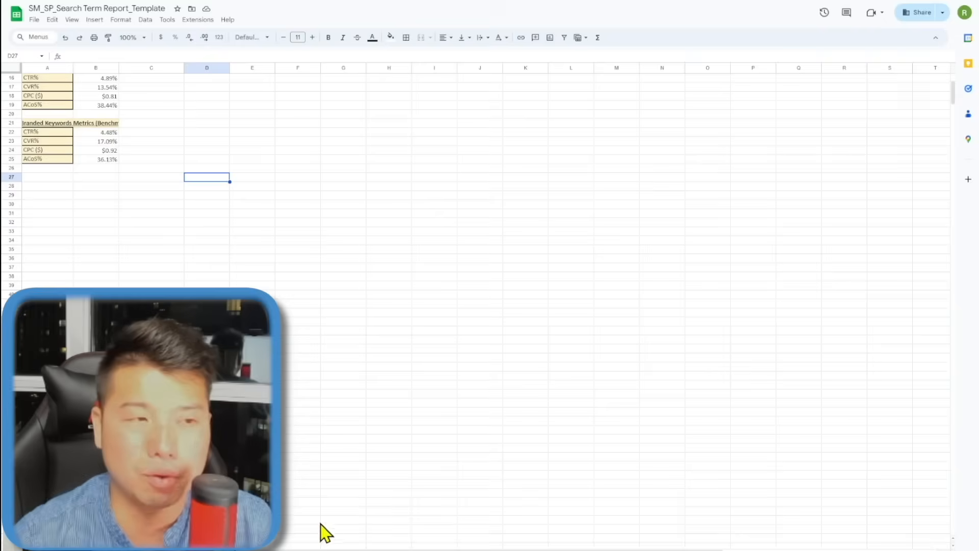
{"action": "scroll", "coordinate": [326, 510], "scroll_direction": "up", "scroll_amount": 5}
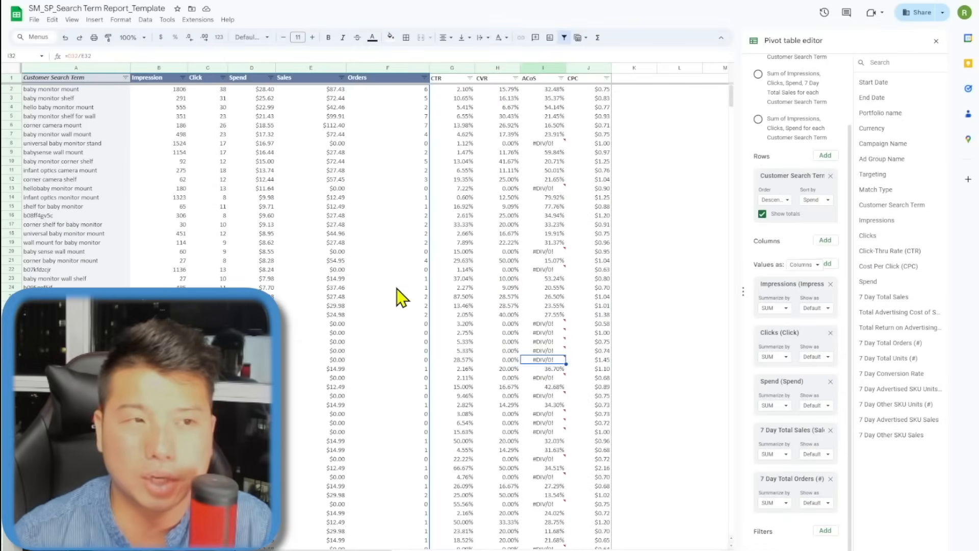
{"action": "left_click", "coordinate": [400, 288]}
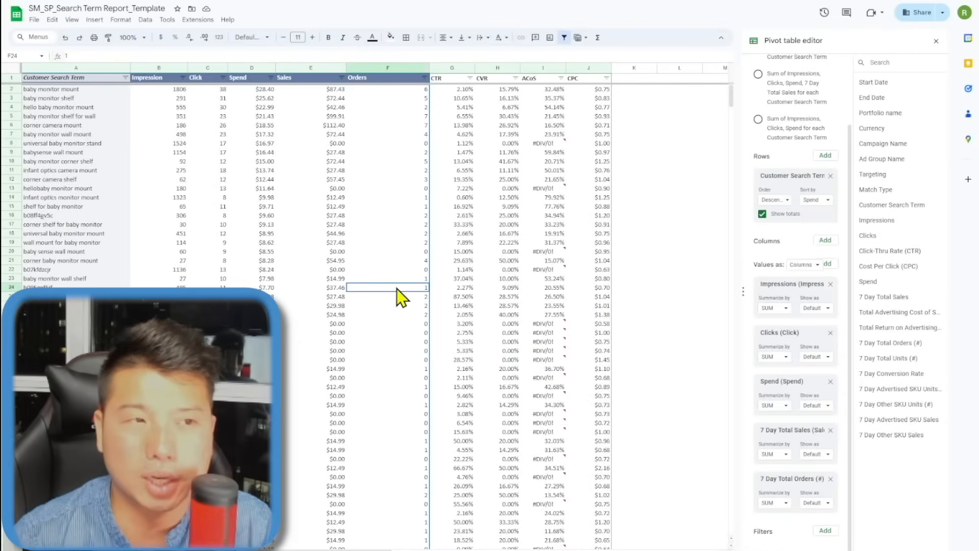
{"action": "left_click", "coordinate": [300, 427]}
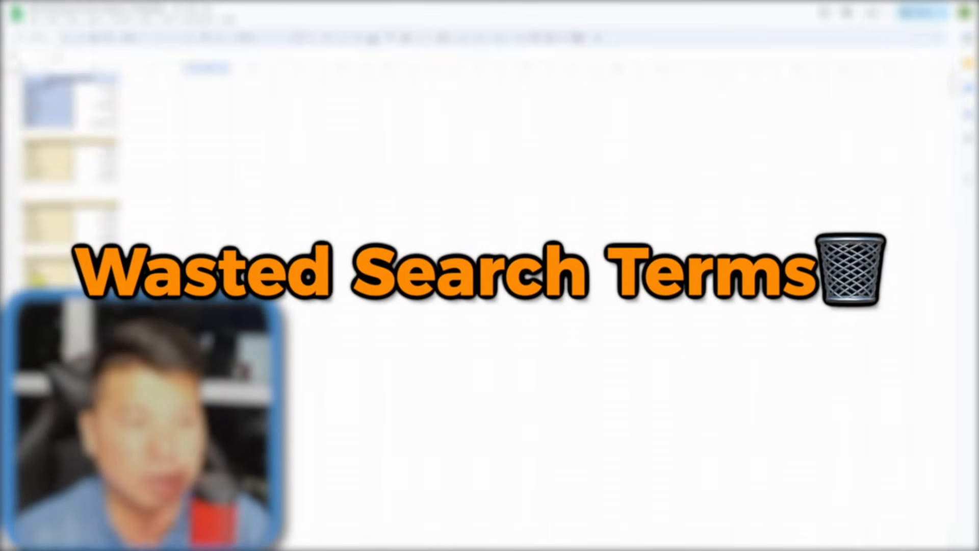
- Calculate the clicks needed per order in C10 from the aggregated CVR with =1/B10, and dismiss the suggested autofill
{"action": "left_click", "coordinate": [143, 278]}
{"action": "left_click", "coordinate": [102, 278]}
{"action": "left_click", "coordinate": [112, 159]}
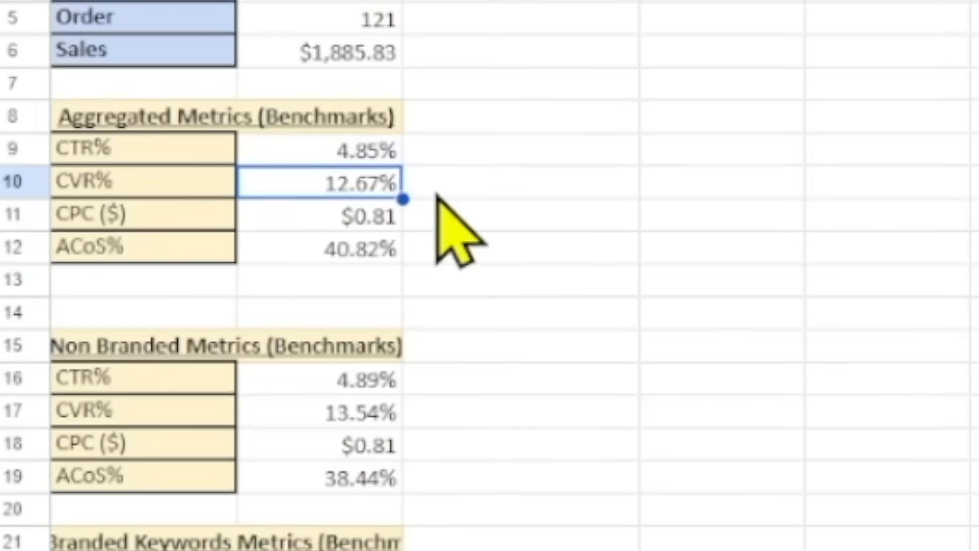
{"action": "left_click", "coordinate": [128, 160]}
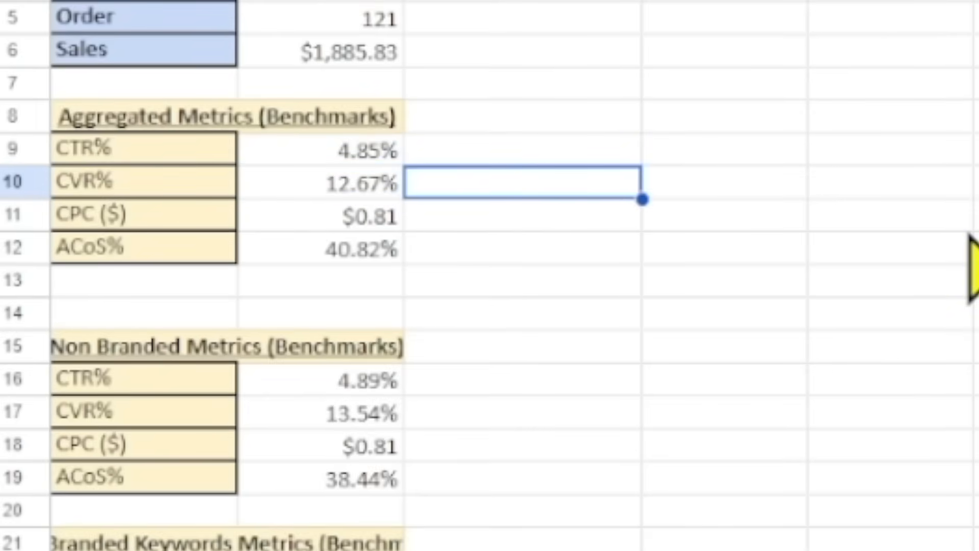
{"action": "type", "text": "1"}
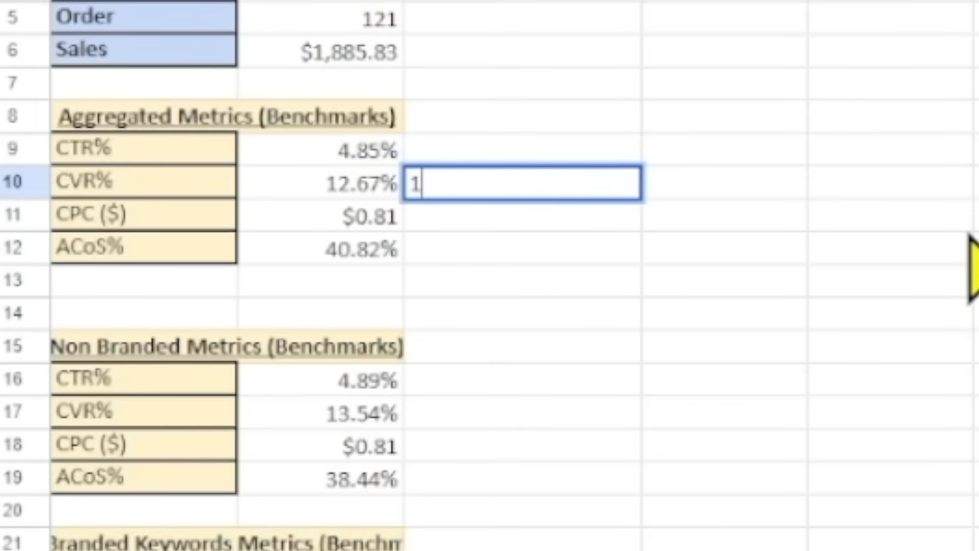
{"action": "type", "text": "/"}
{"action": "key", "text": "Left"}
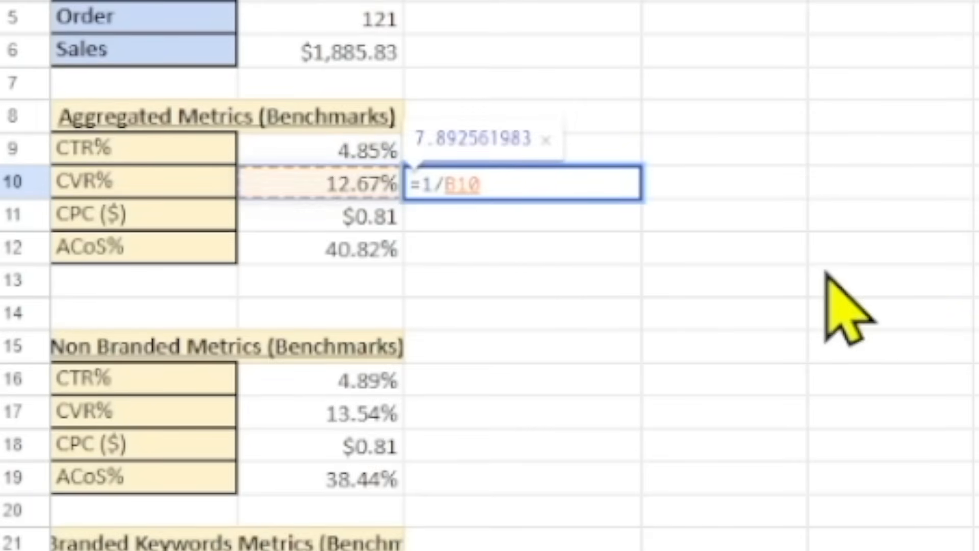
{"action": "key", "text": "Return"}
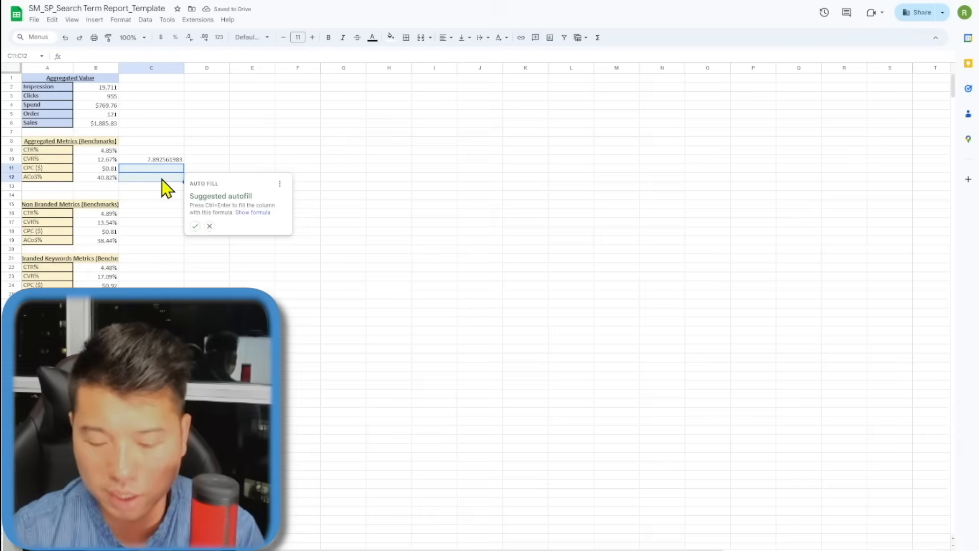
{"action": "left_click", "coordinate": [289, 152]}
{"action": "left_click_drag", "start_coordinate": [170, 168], "coordinate": [173, 186]}
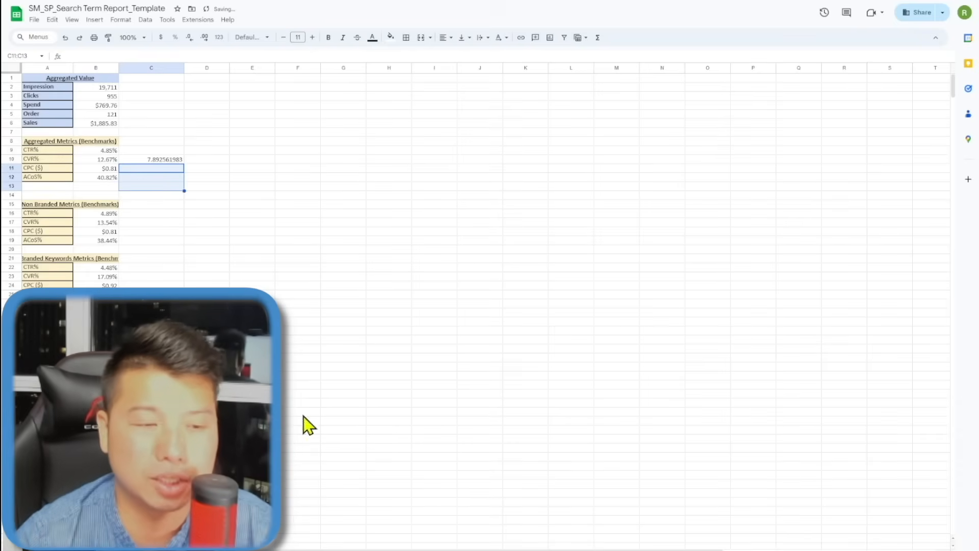
{"action": "left_click", "coordinate": [175, 159]}
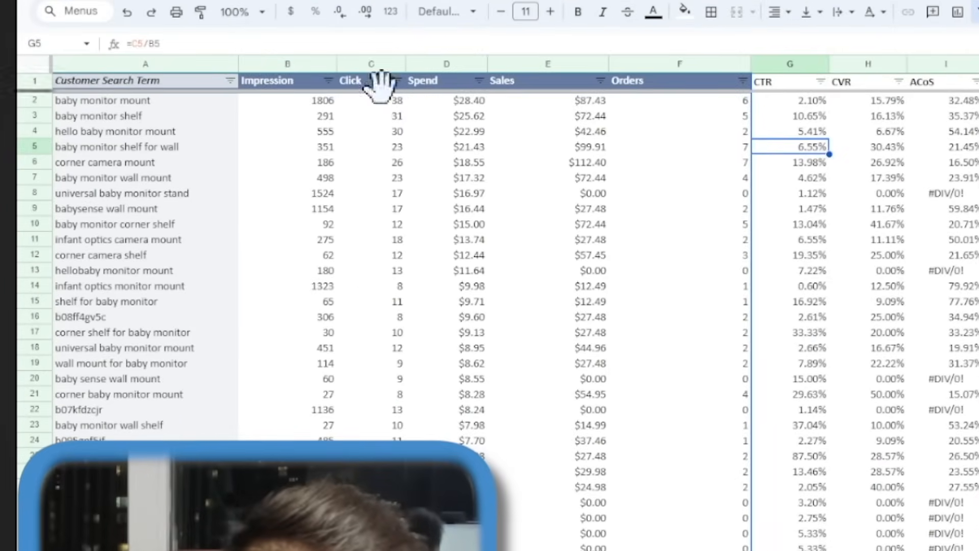
- Filter the Click column by condition to keep only search terms with more than 8 clicks
{"action": "left_click", "coordinate": [350, 80]}
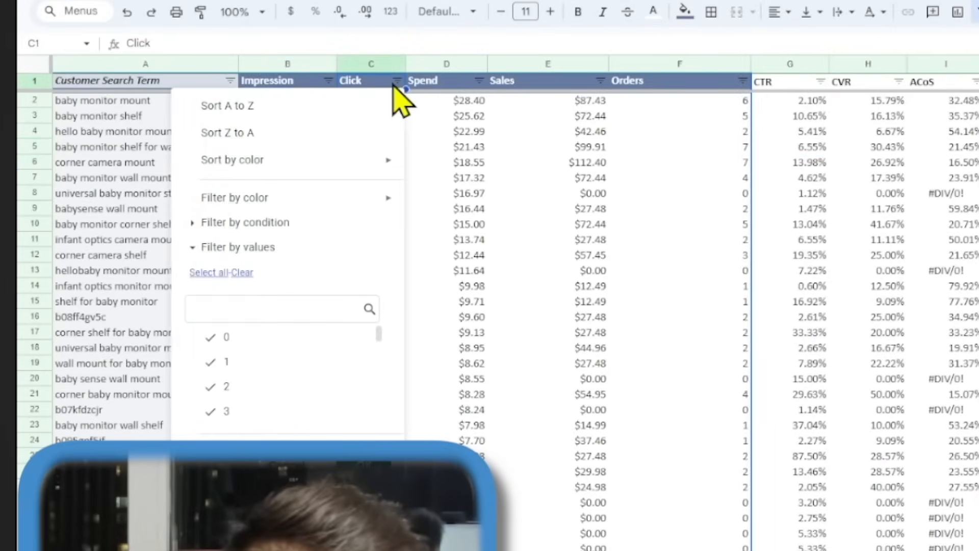
{"action": "left_click", "coordinate": [266, 223]}
{"action": "left_click", "coordinate": [283, 254]}
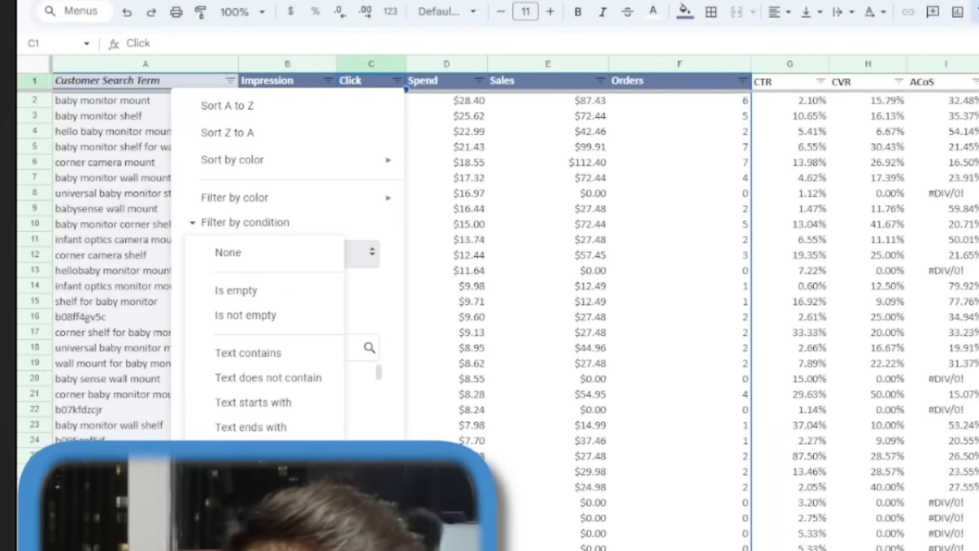
{"action": "left_click", "coordinate": [244, 546]}
{"action": "left_click", "coordinate": [296, 293]}
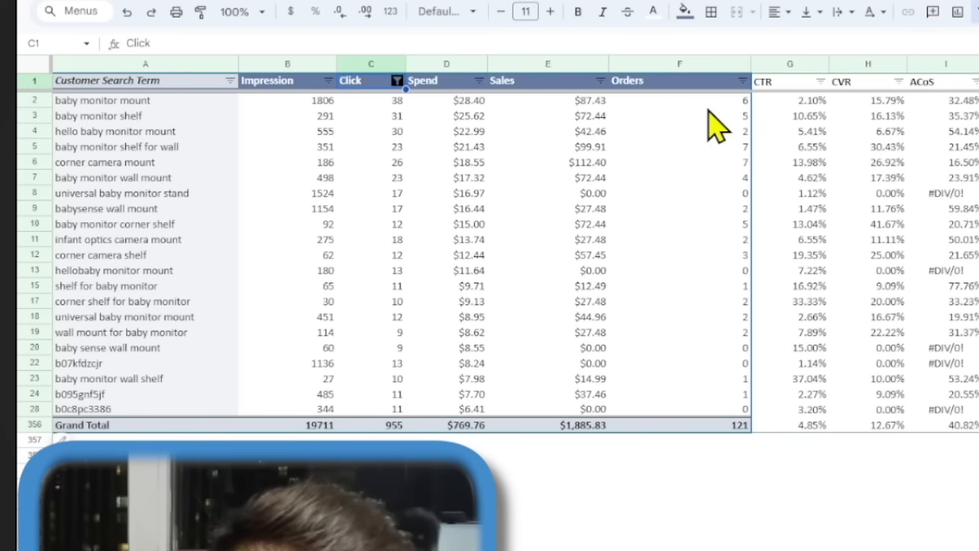
- Filter the Orders column to show only search terms with 0 orders
{"action": "left_click", "coordinate": [743, 80]}
{"action": "left_click", "coordinate": [588, 272]}
{"action": "left_click", "coordinate": [572, 338]}
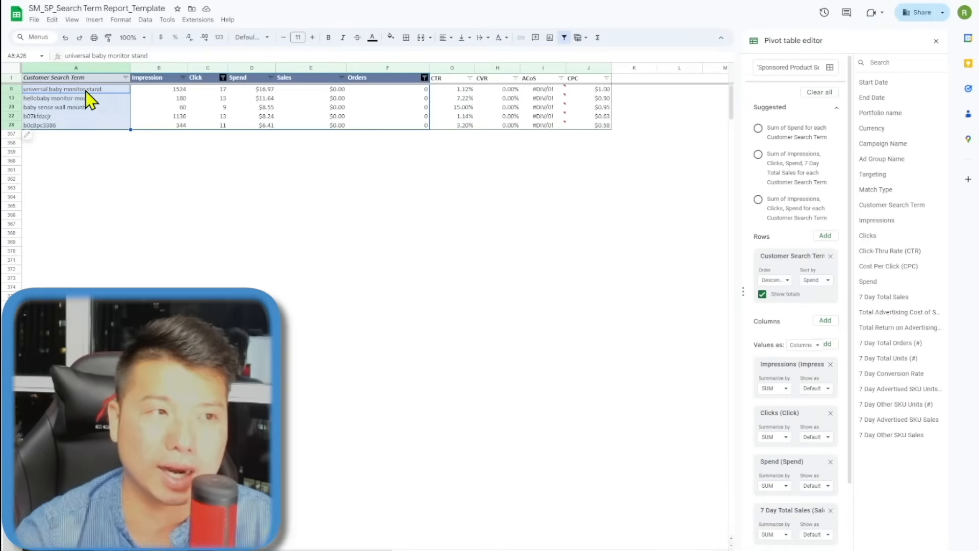
- Switch to the Amazon Ads campaign manager and start adding negative keywords in ad group adgp_SBV_KW_B07M77K2L2
{"action": "left_click_drag", "start_coordinate": [85, 92], "coordinate": [79, 120]}
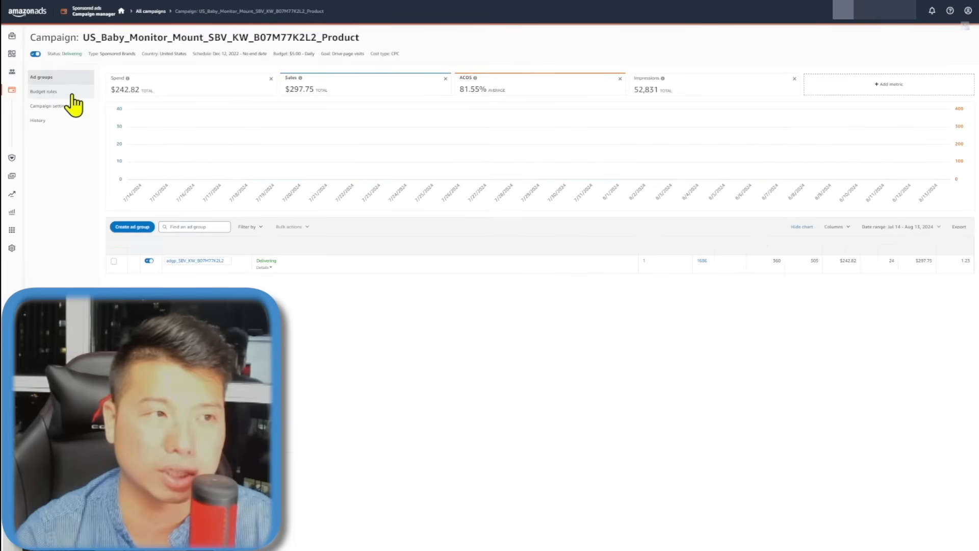
{"action": "left_click", "coordinate": [215, 264]}
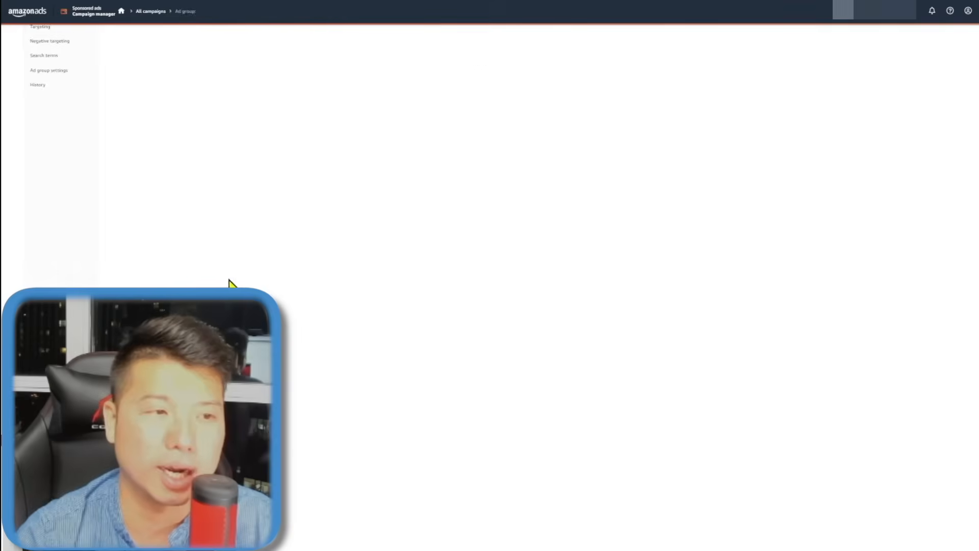
{"action": "left_click", "coordinate": [59, 108]}
{"action": "left_click", "coordinate": [142, 79]}
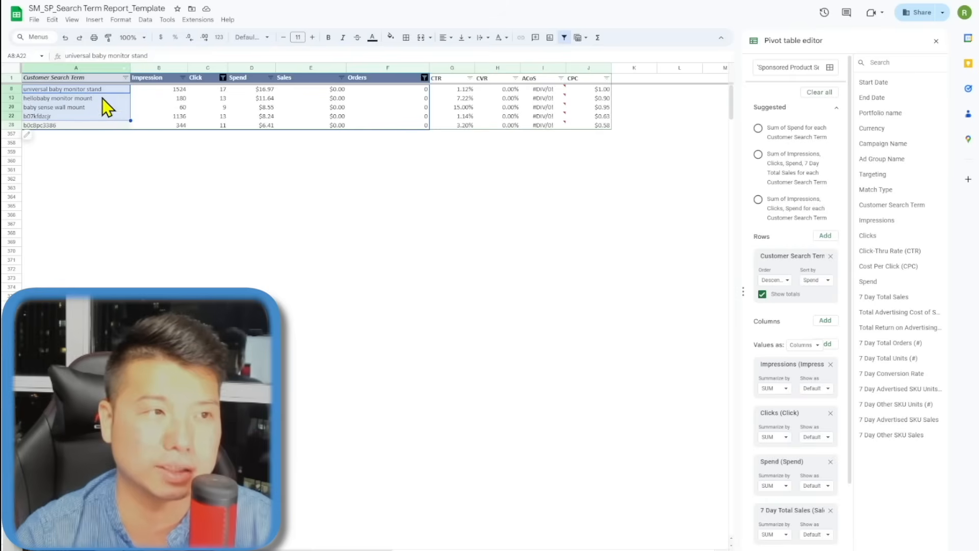
- Copy "hellobaby monitor mount" and "baby sense wall mount", list them as negative exact keywords for the ad group, and close the dialog without saving
{"action": "left_click_drag", "start_coordinate": [102, 98], "coordinate": [102, 106]}
{"action": "key", "text": "ctrl+c"}
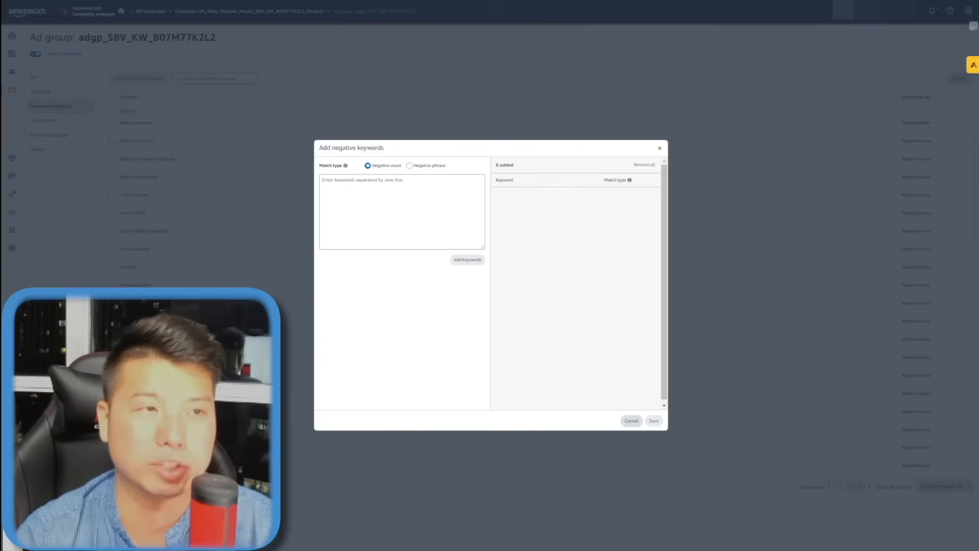
{"action": "left_click", "coordinate": [339, 212]}
{"action": "key", "text": "ctrl+v"}
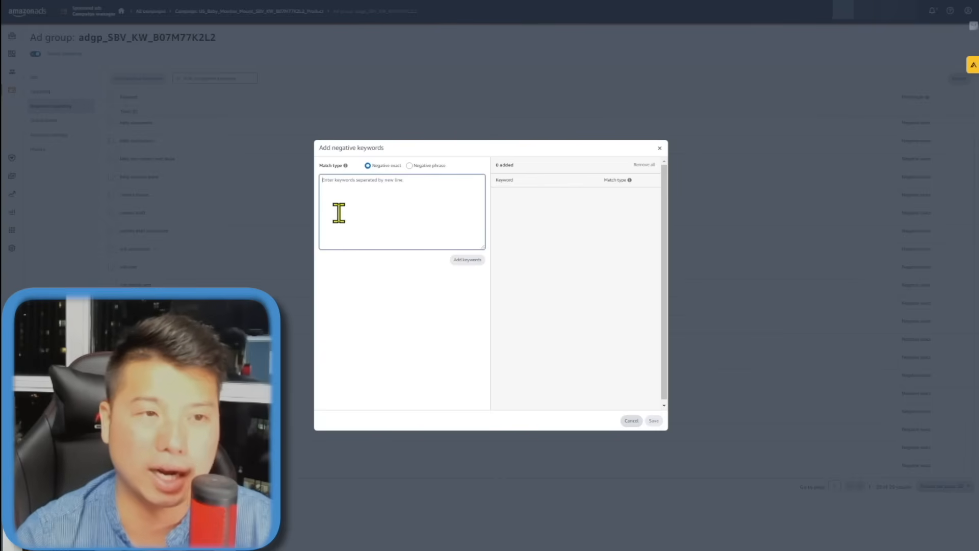
{"action": "left_click", "coordinate": [481, 260]}
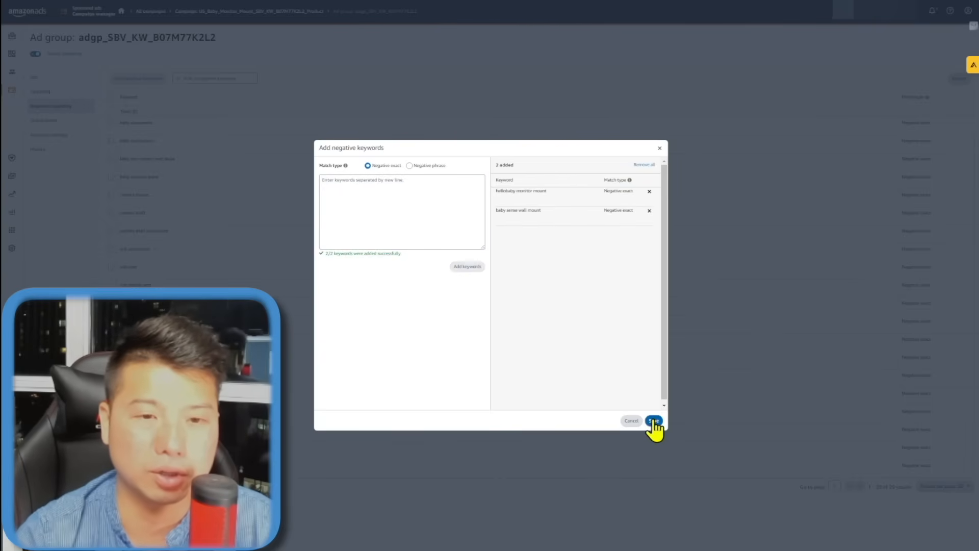
{"action": "left_click", "coordinate": [659, 148]}
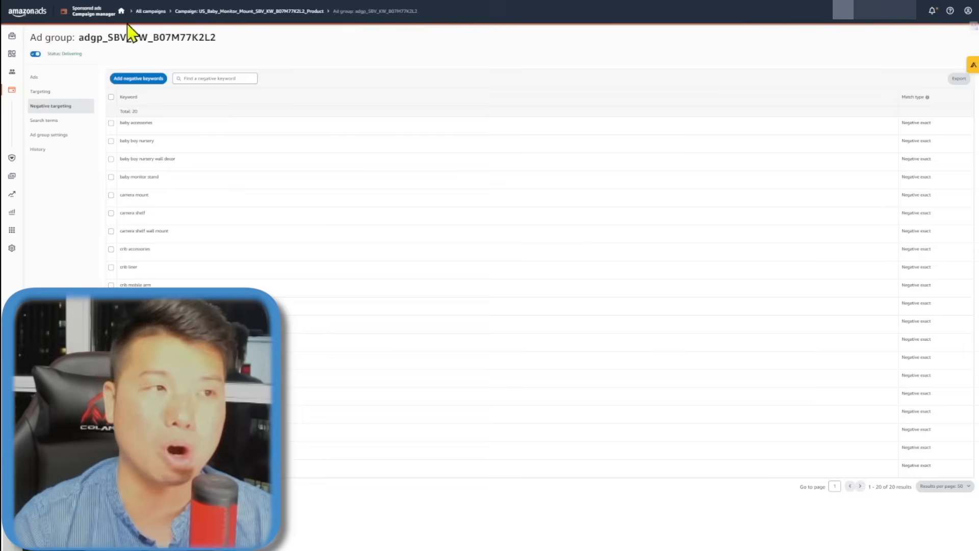
- Return to the search term spreadsheet and select the zero-order terms from "universal baby monitor stand" through "baby sense wall mount"
{"action": "mouse_move", "coordinate": [26, 109]}
{"action": "left_click", "coordinate": [65, 138]}
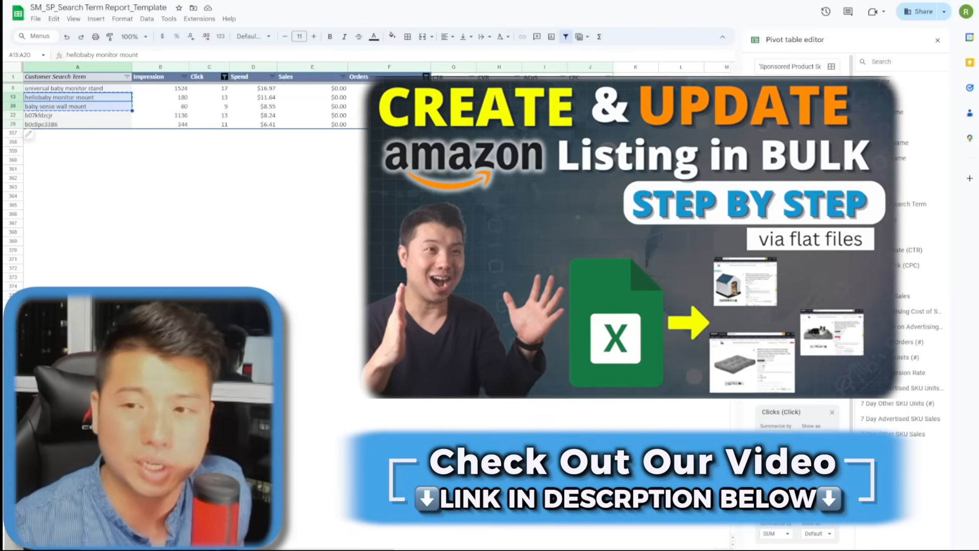
{"action": "left_click_drag", "start_coordinate": [105, 89], "coordinate": [108, 106]}
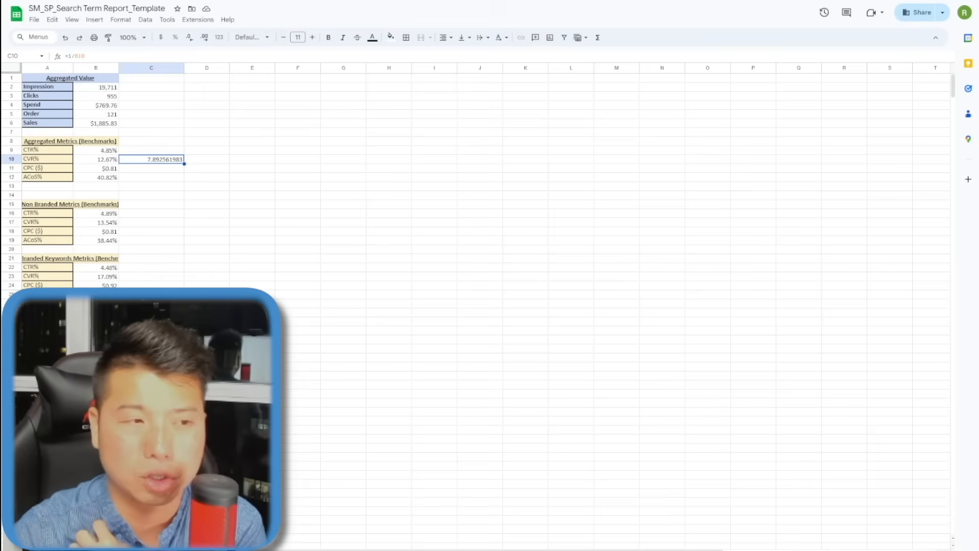
- Examine the non-branded keyword benchmarks for CTR, CVR and ACoS in B22:B25, along with the clicks-per-order value in C10
{"action": "left_click_drag", "start_coordinate": [93, 266], "coordinate": [108, 279]}
{"action": "left_click", "coordinate": [93, 260]}
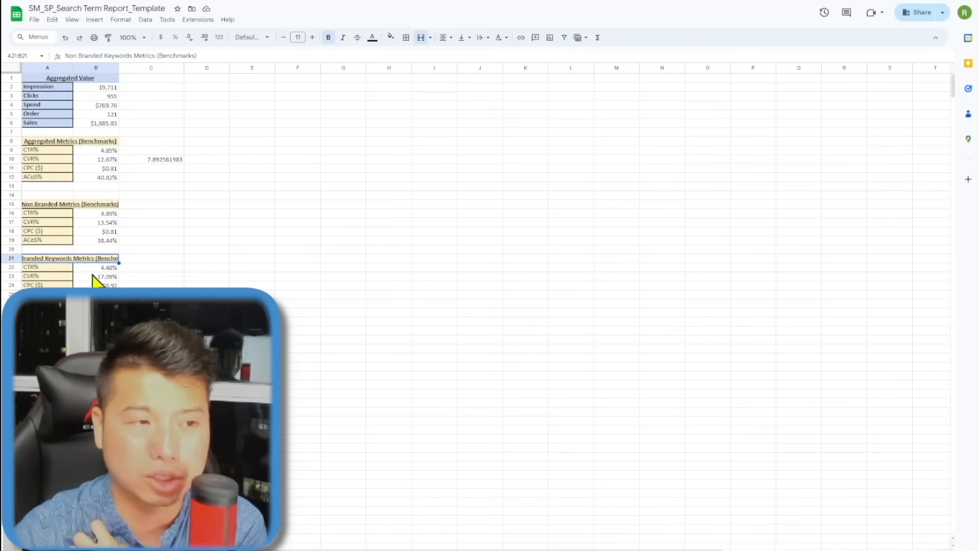
{"action": "left_click", "coordinate": [93, 270]}
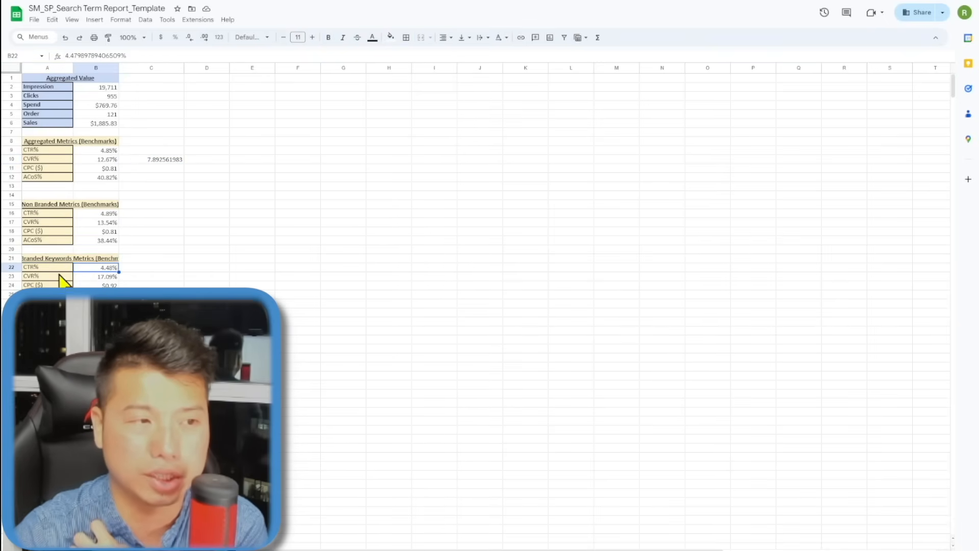
{"action": "left_click", "coordinate": [101, 279]}
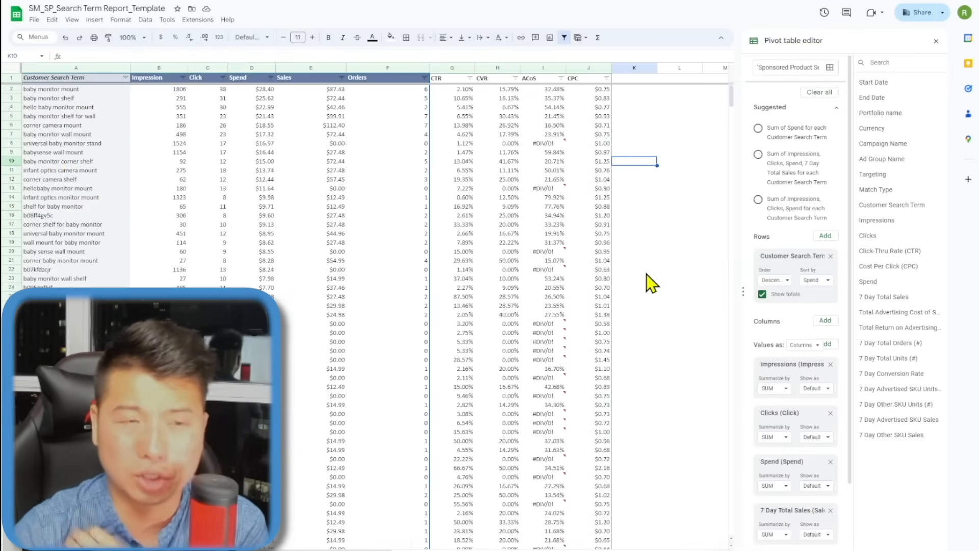
{"action": "left_click", "coordinate": [647, 277]}
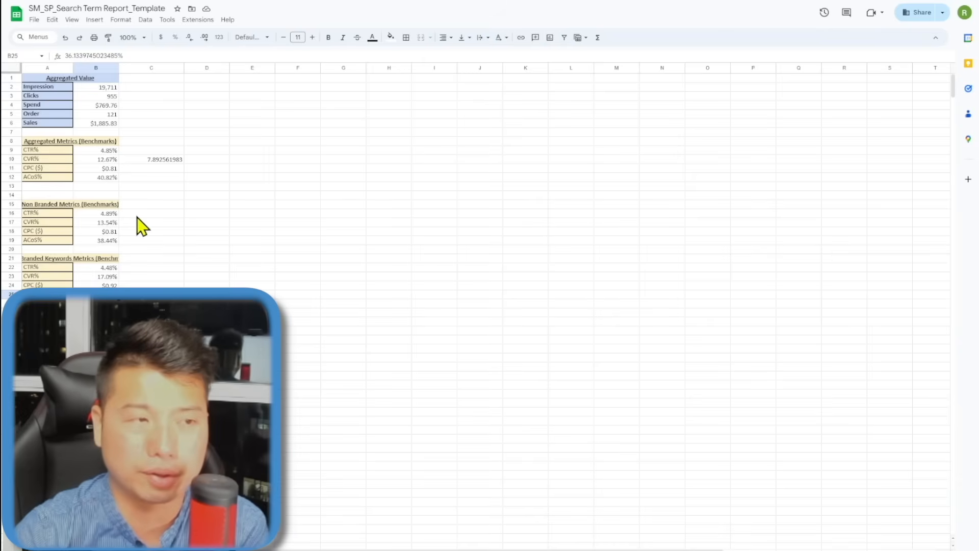
{"action": "left_click", "coordinate": [163, 161]}
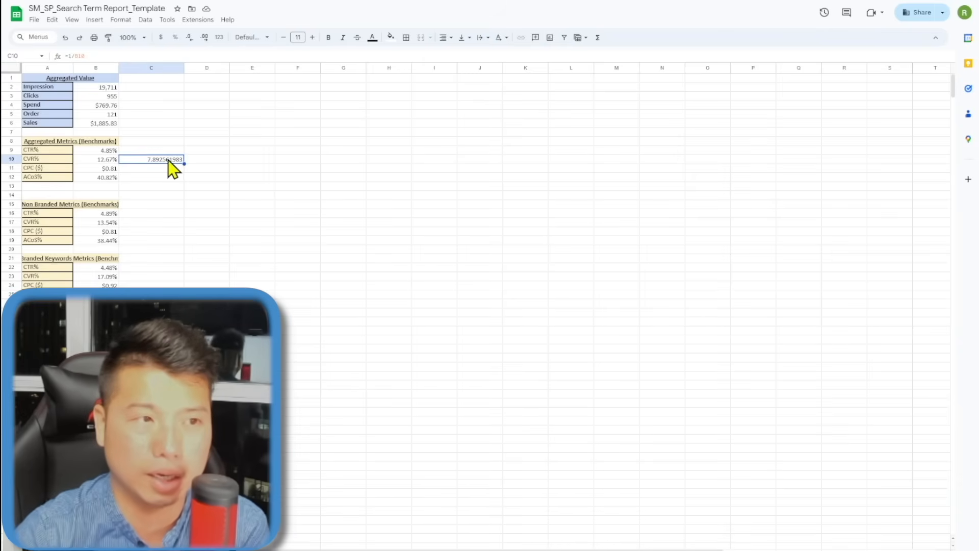
{"action": "left_click", "coordinate": [102, 277]}
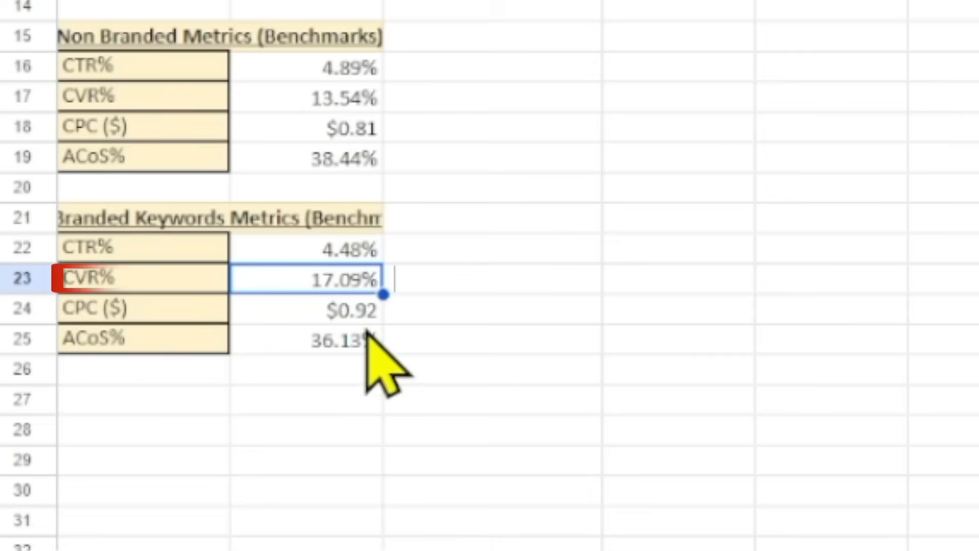
{"action": "left_click", "coordinate": [358, 341]}
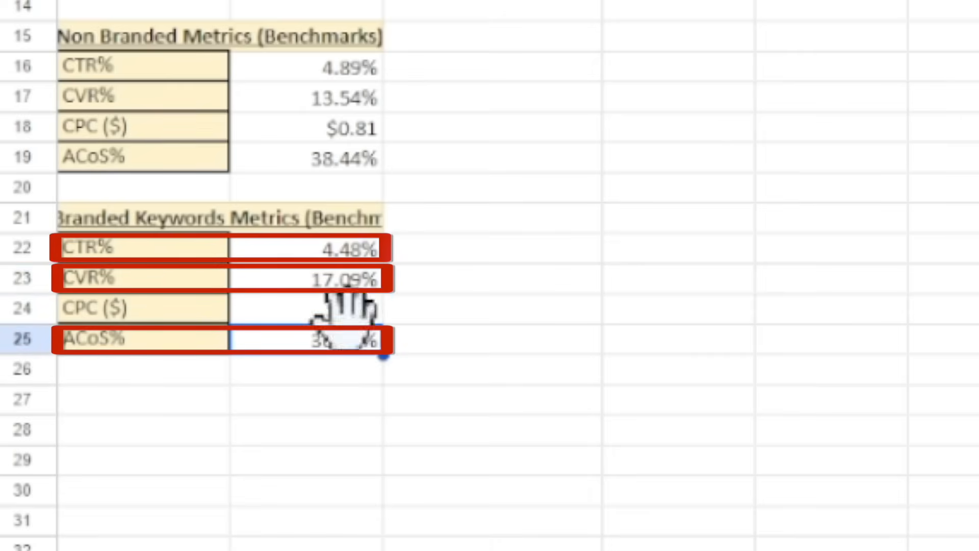
{"action": "left_click", "coordinate": [352, 248]}
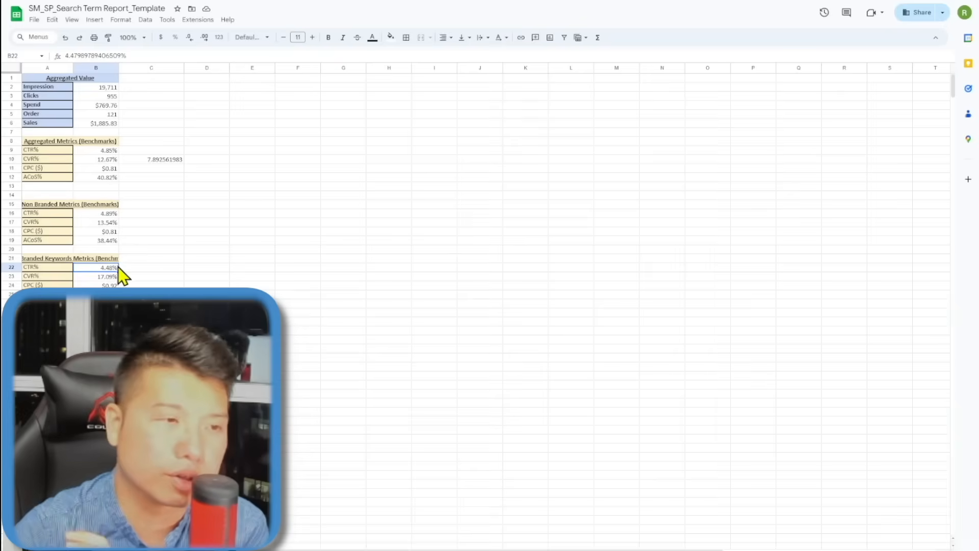
{"action": "left_click_drag", "start_coordinate": [118, 267], "coordinate": [107, 294]}
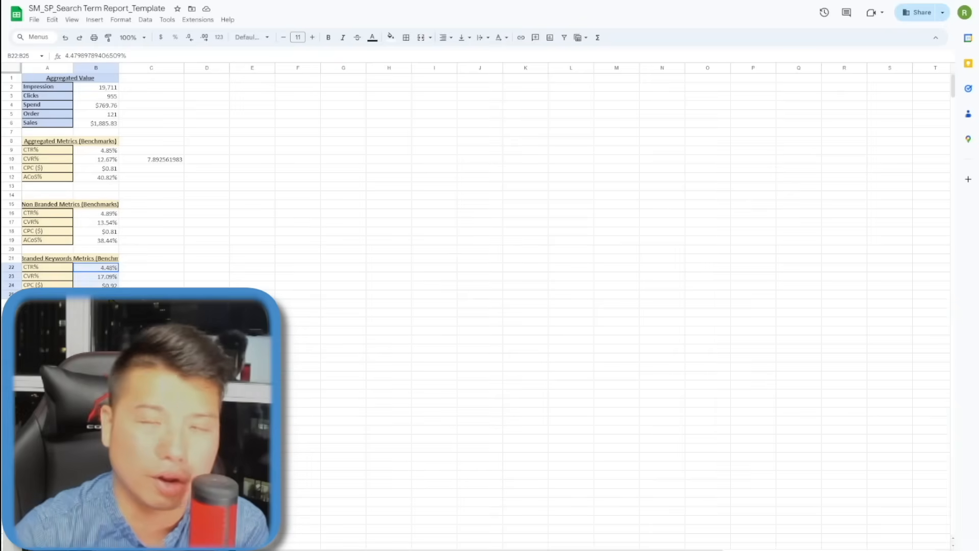
{"action": "left_click", "coordinate": [345, 277]}
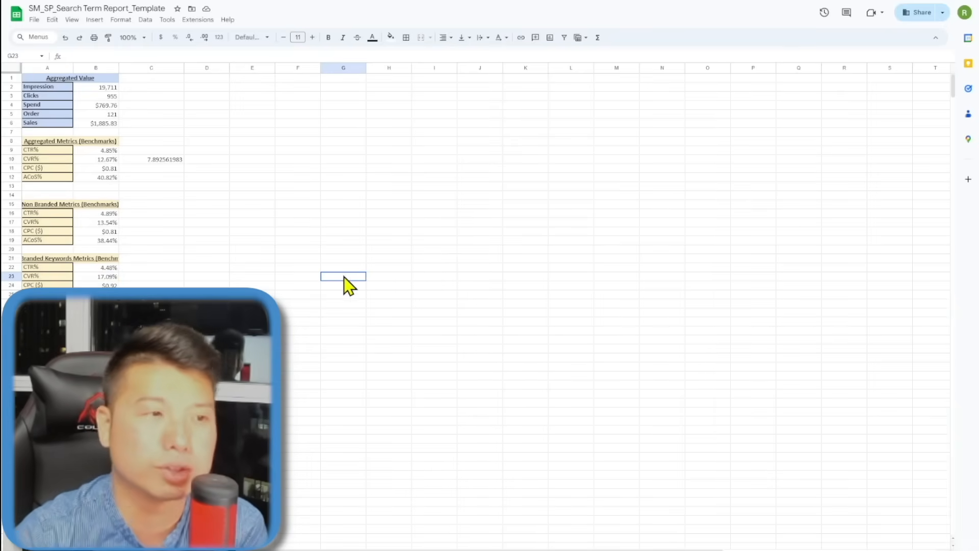
{"action": "left_click", "coordinate": [113, 267]}
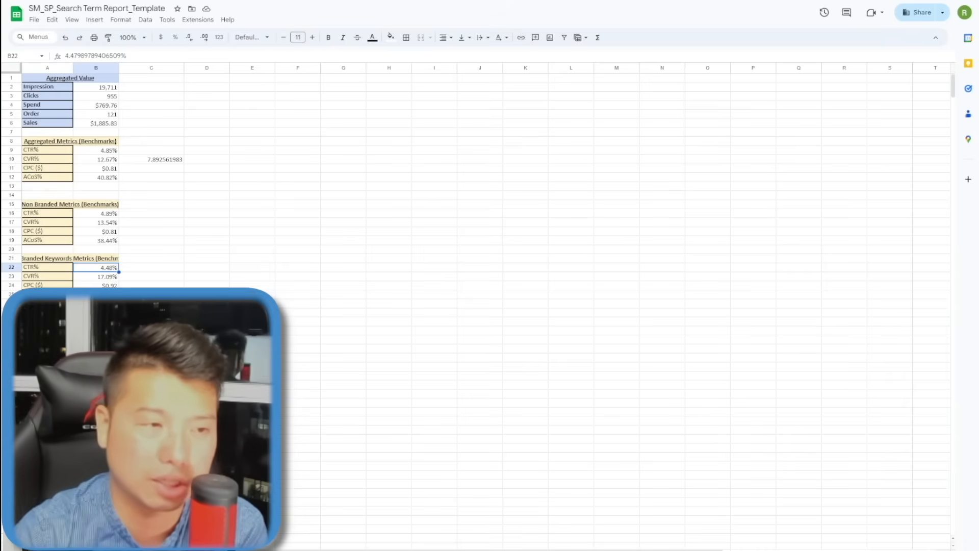
{"action": "left_click", "coordinate": [101, 278]}
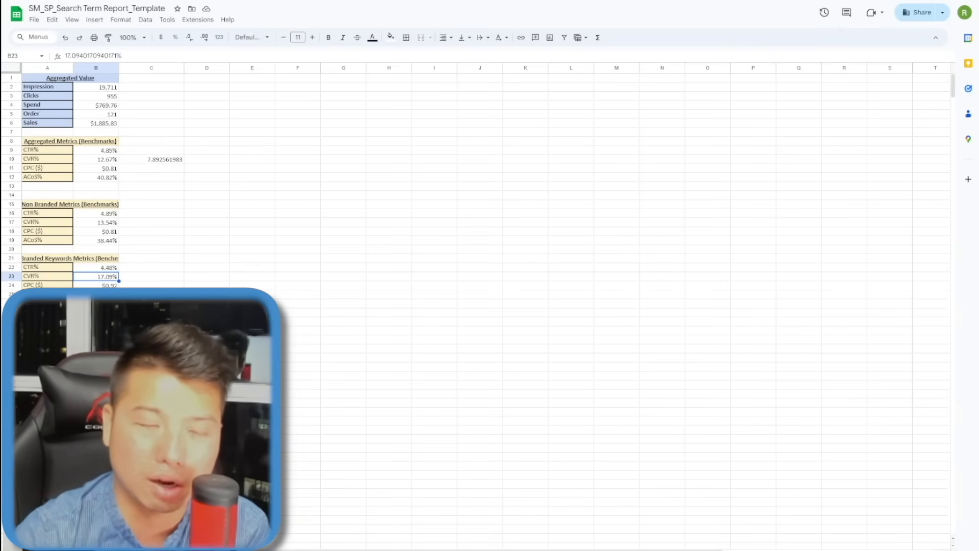
- Rank the non-branded keyword benchmarks by priority in column C, entering 1 beside CVR, 2 beside ACoS and 3 beside CTR
{"action": "left_click", "coordinate": [149, 276]}
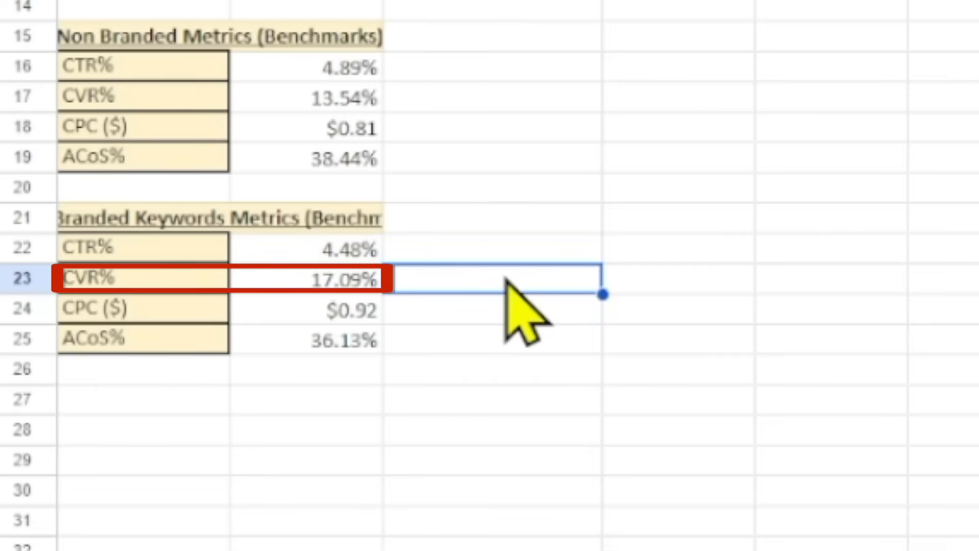
{"action": "type", "text": "1"}
{"action": "key", "text": "Return"}
{"action": "key", "text": "Return"}
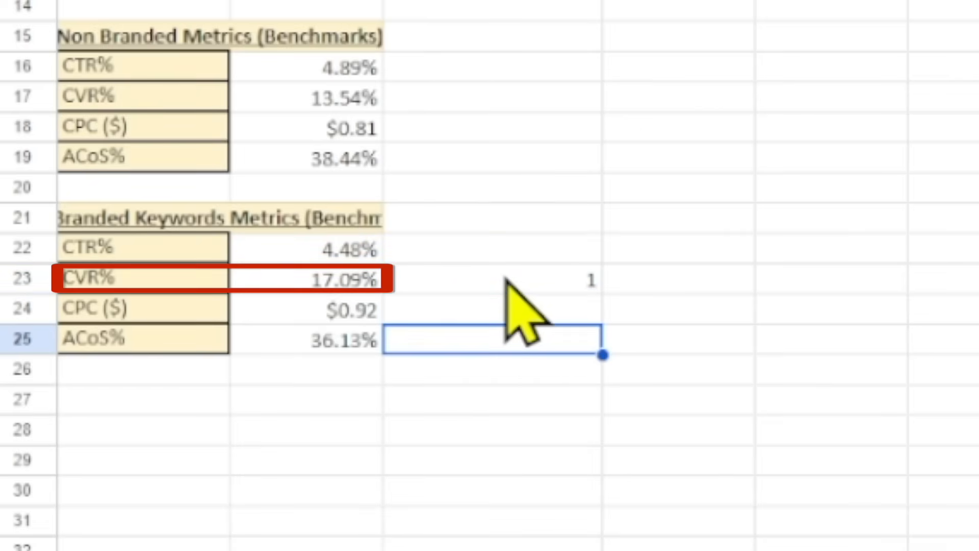
{"action": "type", "text": "2"}
{"action": "key", "text": "Return"}
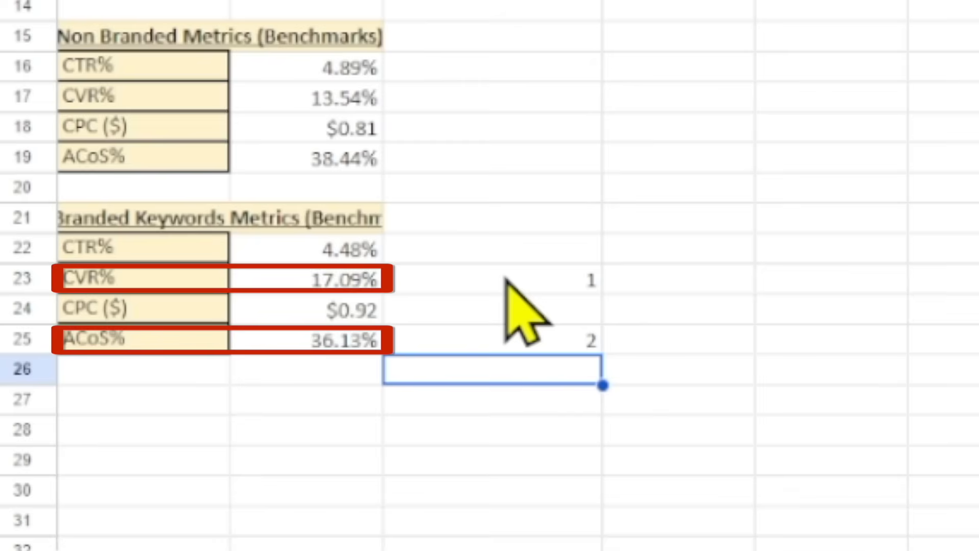
{"action": "key", "text": "Up"}
{"action": "key", "text": "Up"}
{"action": "key", "text": "Up"}
{"action": "key", "text": "Up"}
{"action": "type", "text": "3"}
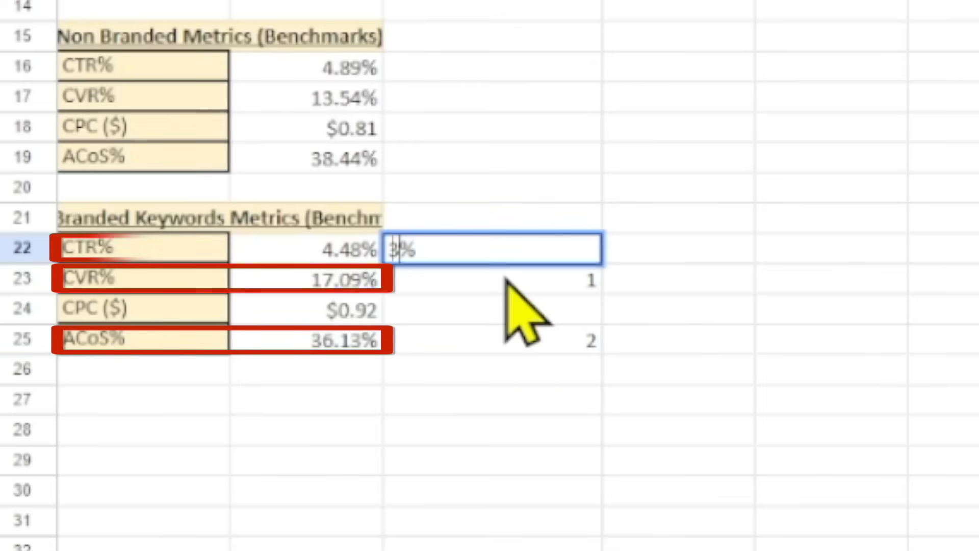
{"action": "key", "text": "Return"}
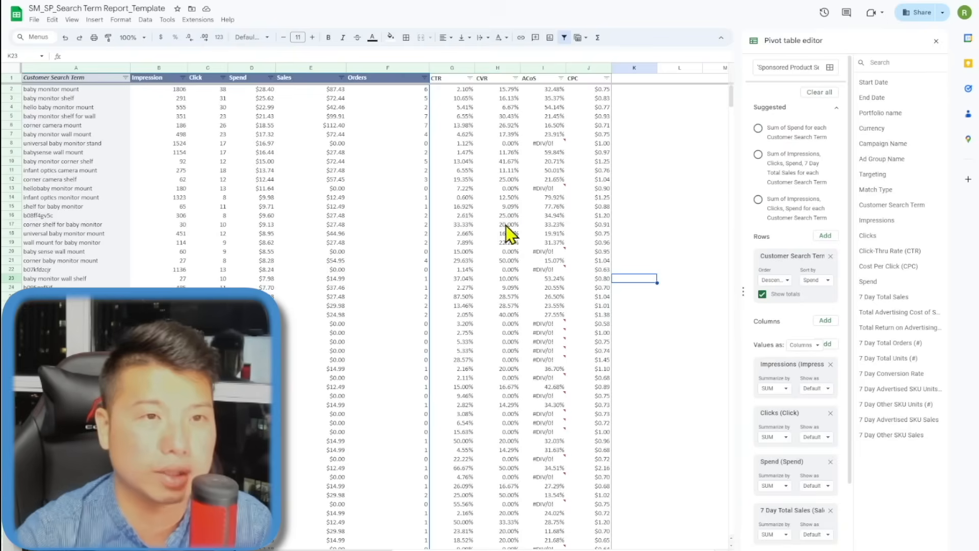
- Filter the pivot table's CVR column, and filter the ACoS column by condition to values less than or equal to the target ACoS
{"action": "left_click", "coordinate": [515, 80]}
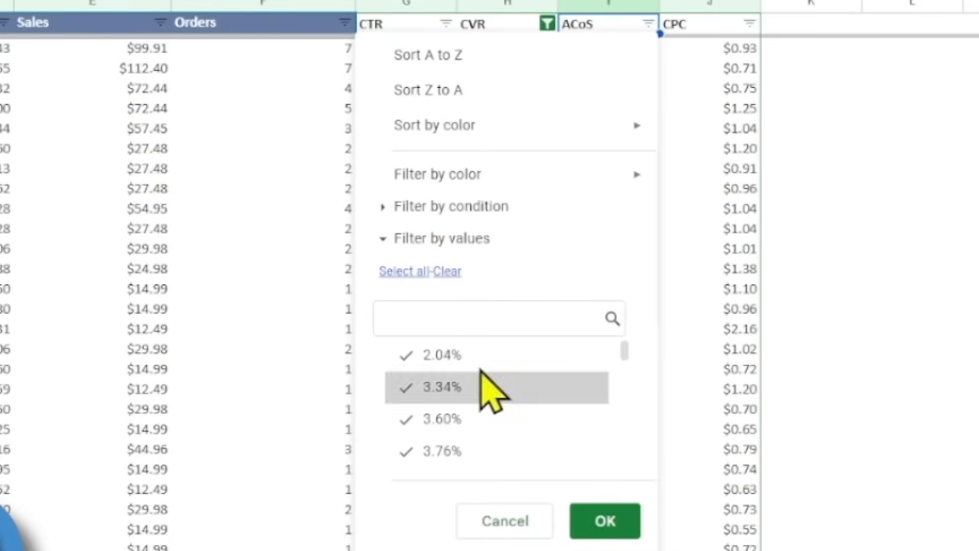
{"action": "mouse_move", "coordinate": [455, 141]}
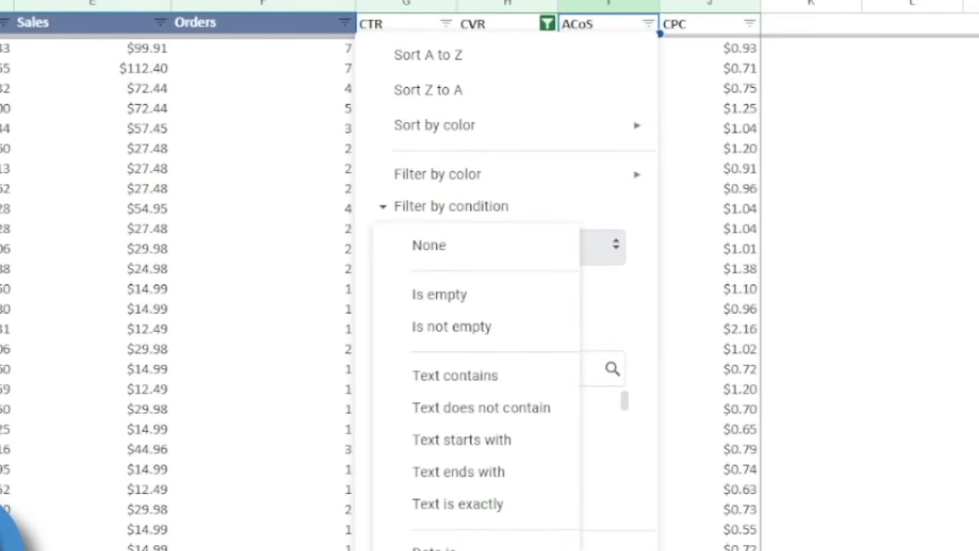
{"action": "left_click", "coordinate": [503, 349]}
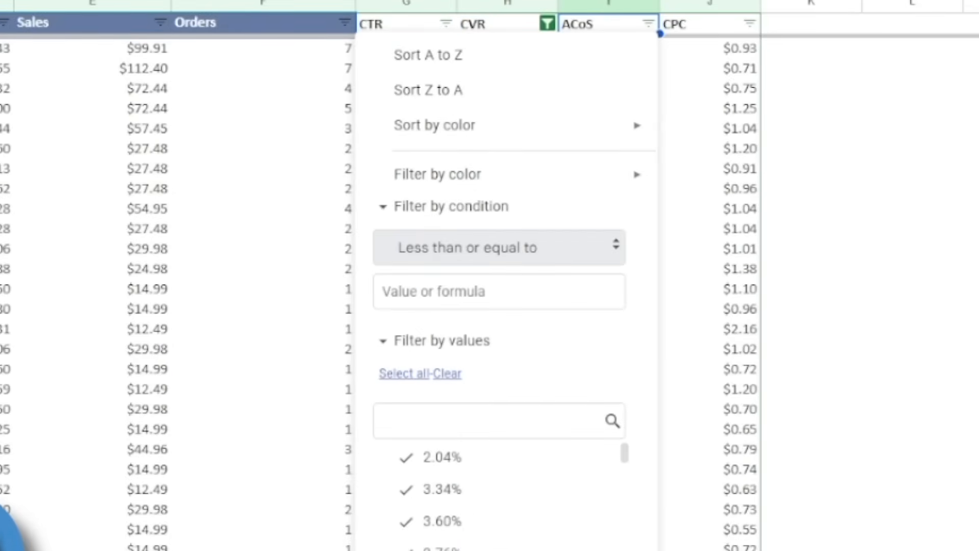
{"action": "left_click", "coordinate": [482, 299]}
{"action": "type", "text": "3"}
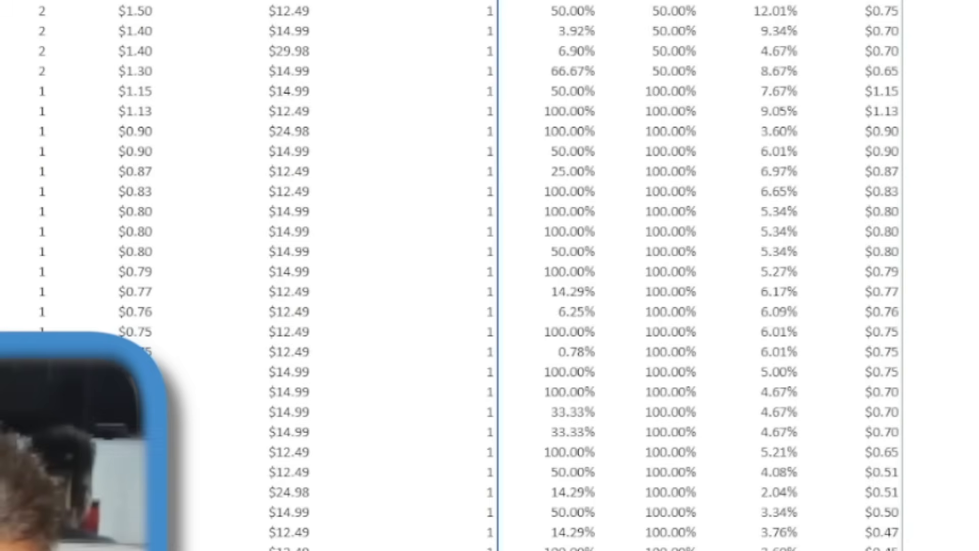
{"action": "scroll", "coordinate": [492, 530], "scroll_direction": "up", "scroll_amount": 10}
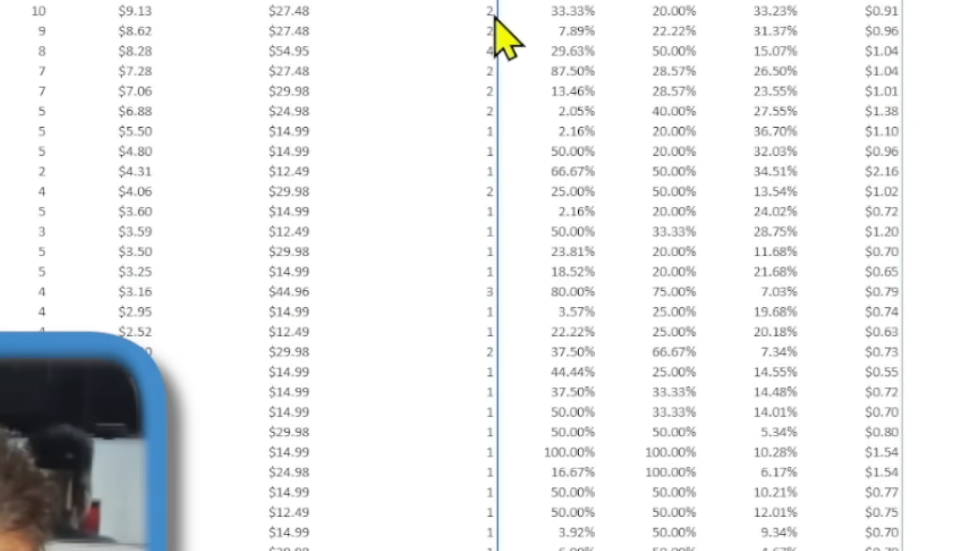
- Check the clicks-per-order benchmark, filter the Click column to search terms with more than 8 clicks, and select the remaining terms
{"action": "left_click", "coordinate": [414, 406]}
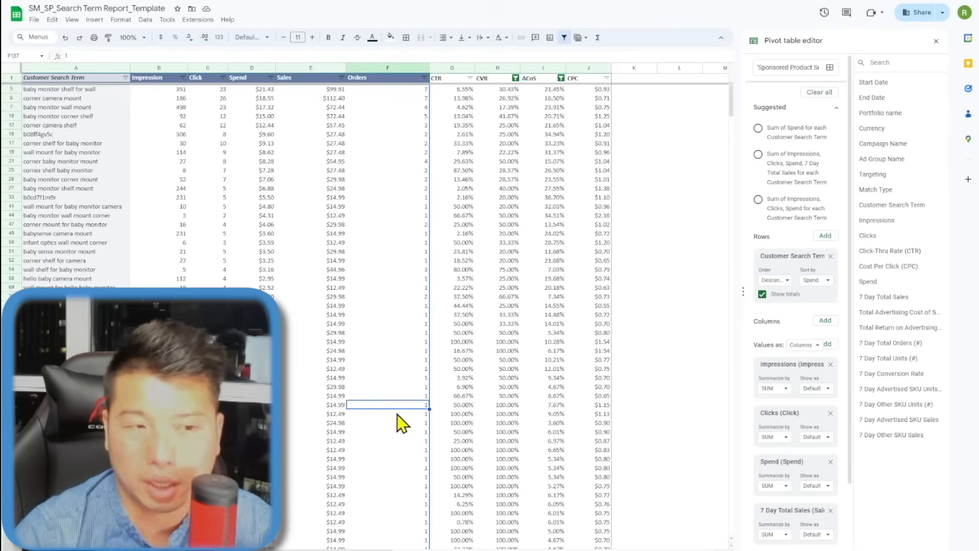
{"action": "left_click", "coordinate": [420, 244]}
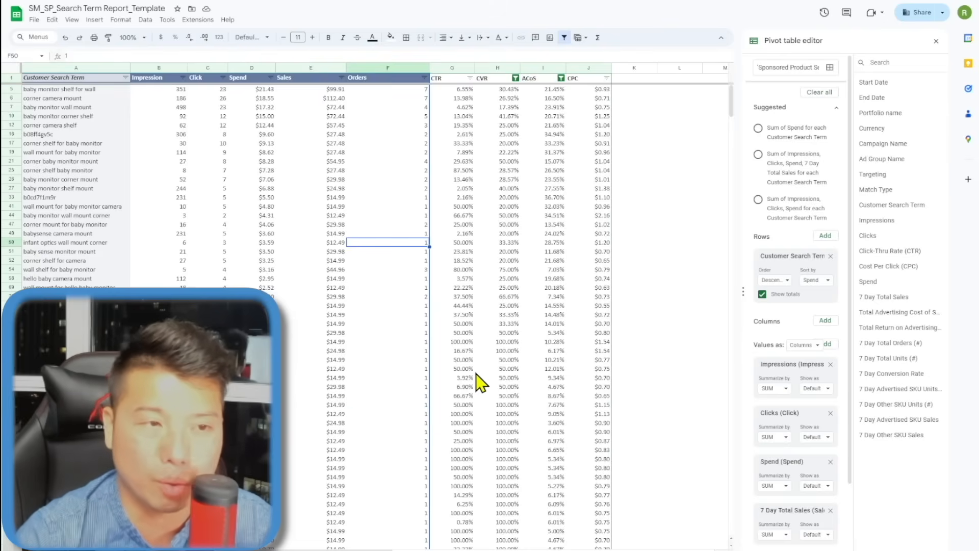
{"action": "left_click", "coordinate": [418, 378]}
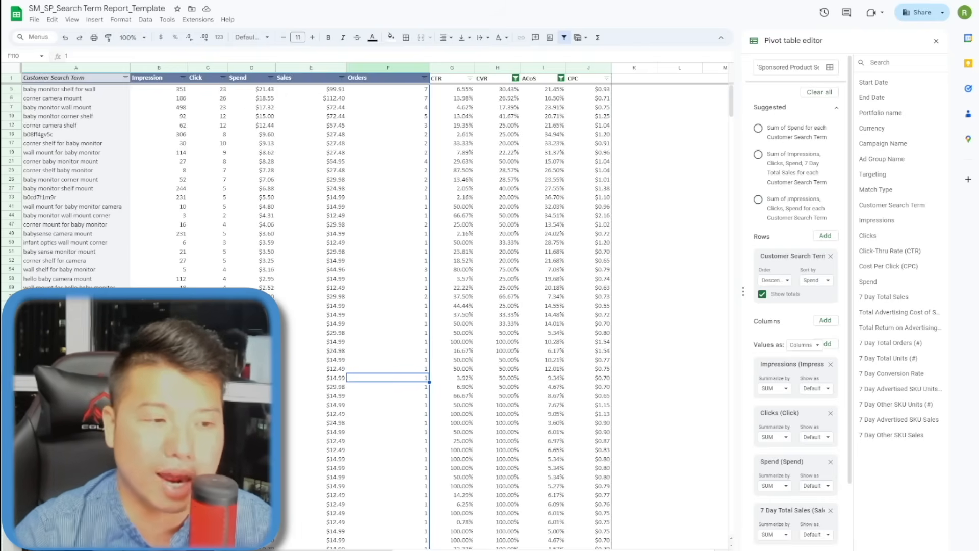
{"action": "left_click", "coordinate": [214, 549]}
{"action": "left_click", "coordinate": [159, 160]}
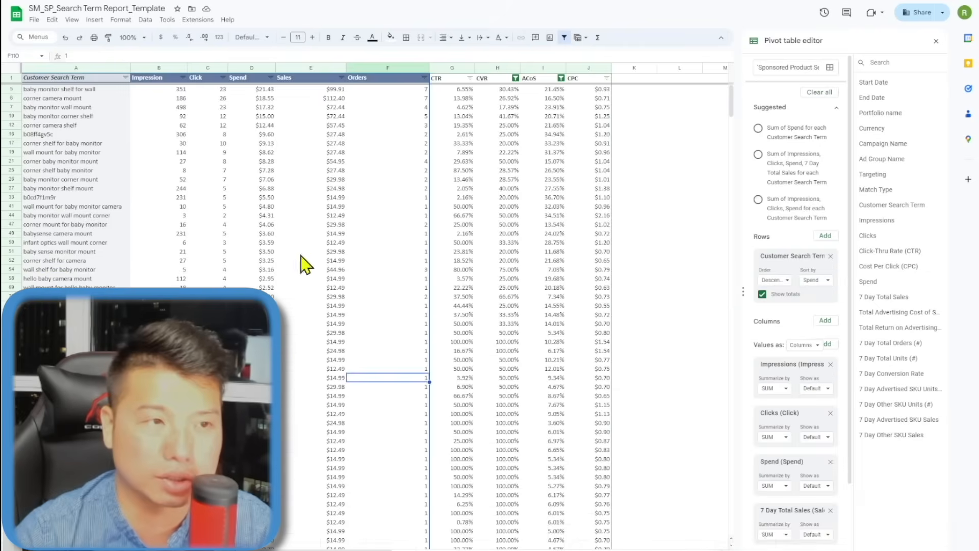
{"action": "left_click", "coordinate": [252, 134]}
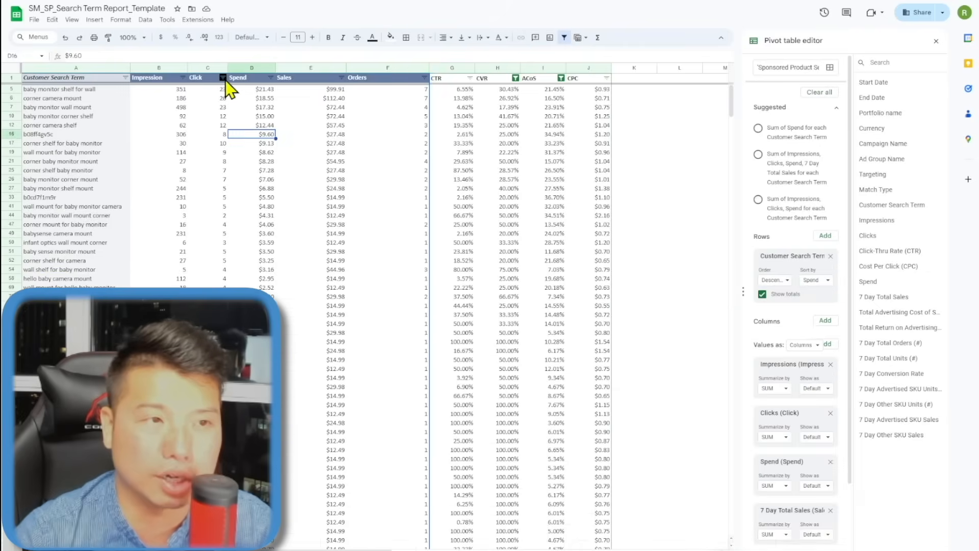
{"action": "left_click", "coordinate": [223, 79]}
{"action": "left_click", "coordinate": [111, 161]}
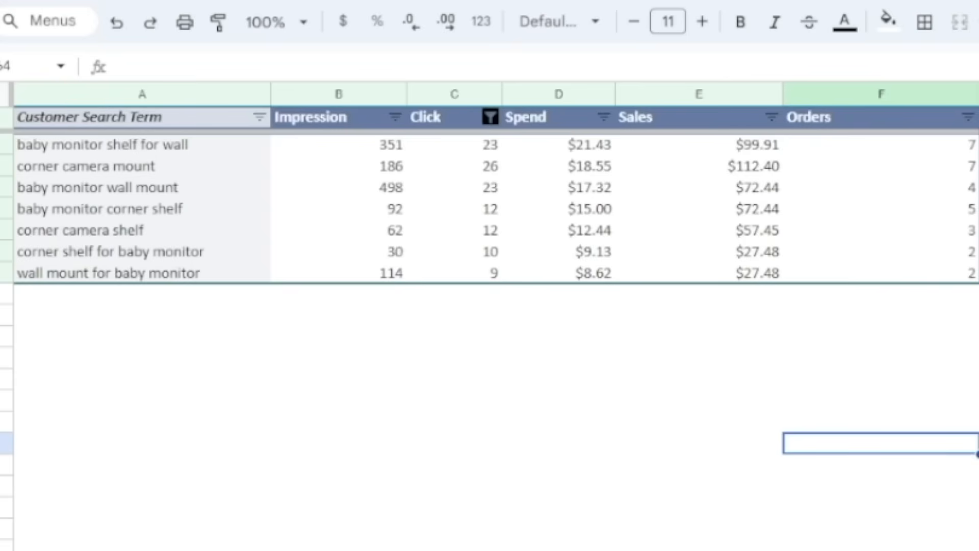
{"action": "left_click_drag", "start_coordinate": [120, 148], "coordinate": [127, 299]}
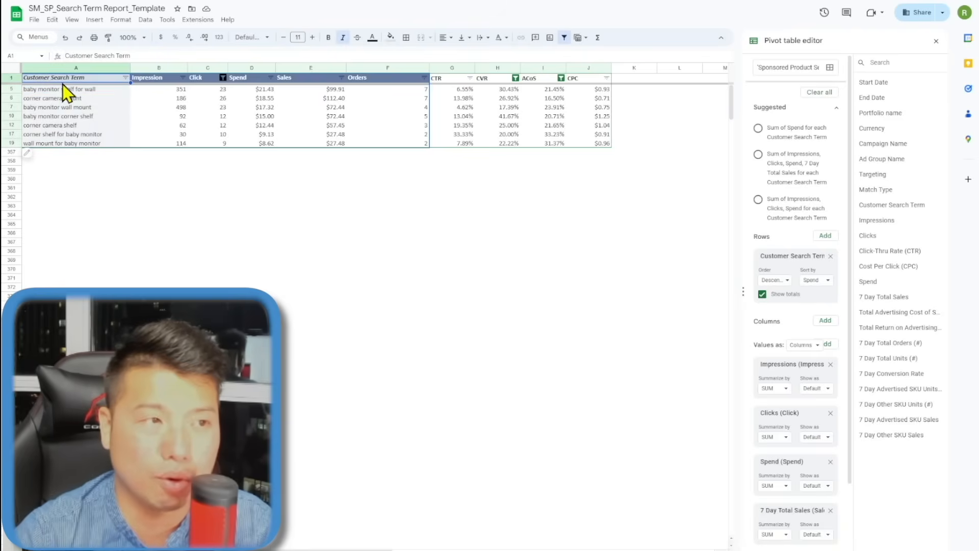
- Review the filtered search terms in the Customer Search Term column, from "baby monitor shelf for wall" to "wall mount for baby monitor"
{"action": "left_click_drag", "start_coordinate": [66, 93], "coordinate": [88, 148]}
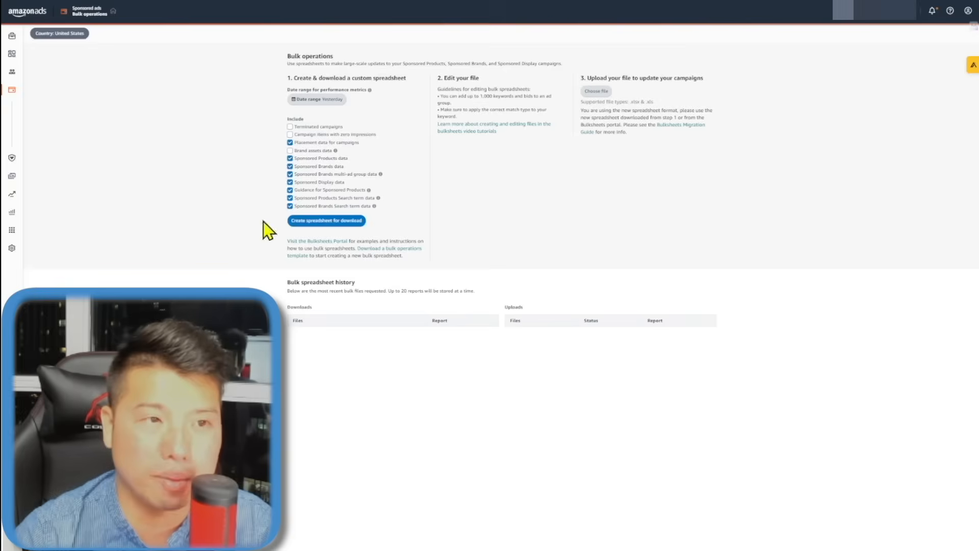
{"action": "mouse_move", "coordinate": [64, 122]}
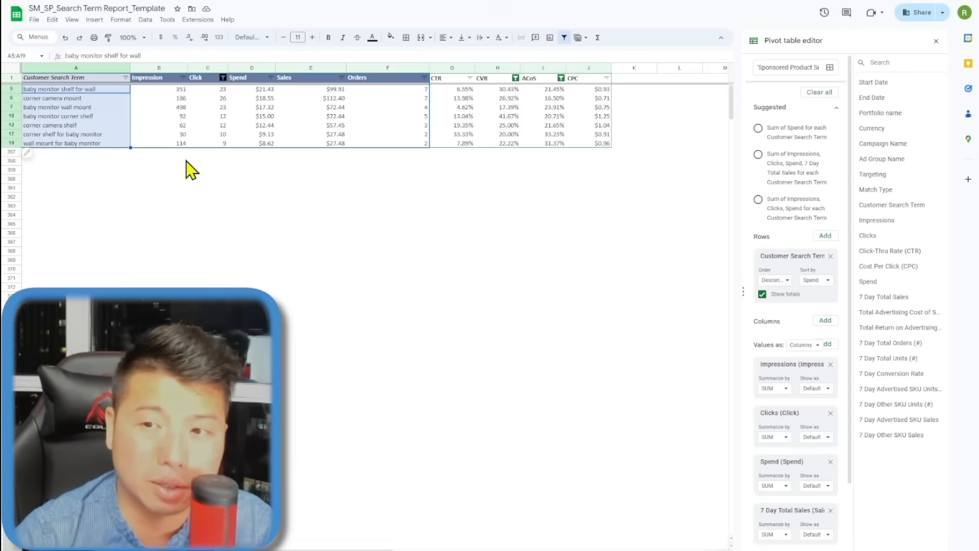
{"action": "left_click", "coordinate": [252, 169]}
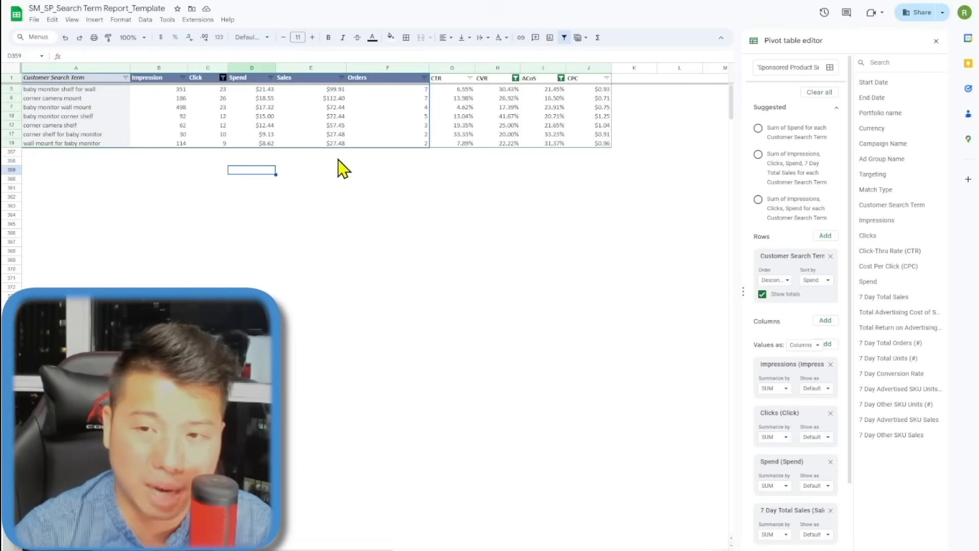
{"action": "left_click_drag", "start_coordinate": [102, 88], "coordinate": [88, 132]}
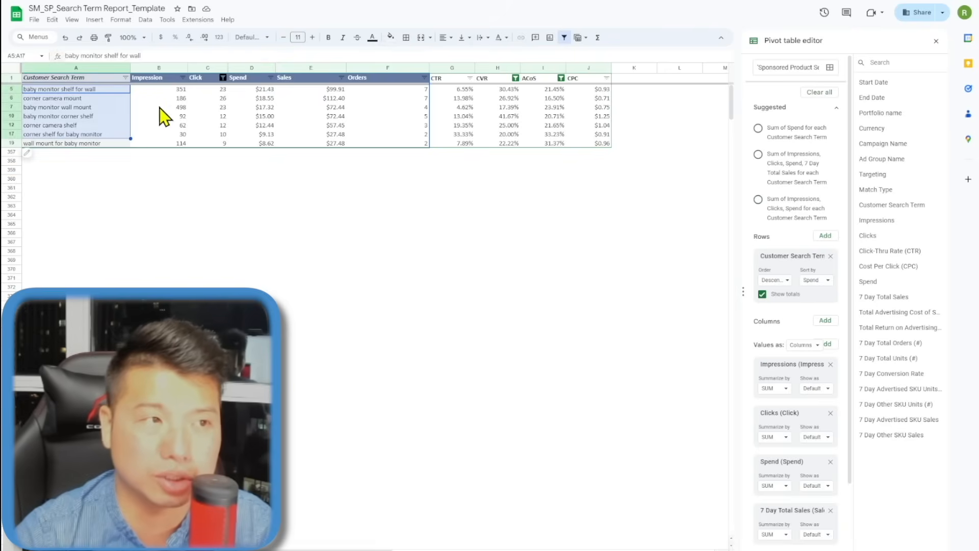
{"action": "left_click", "coordinate": [121, 145]}
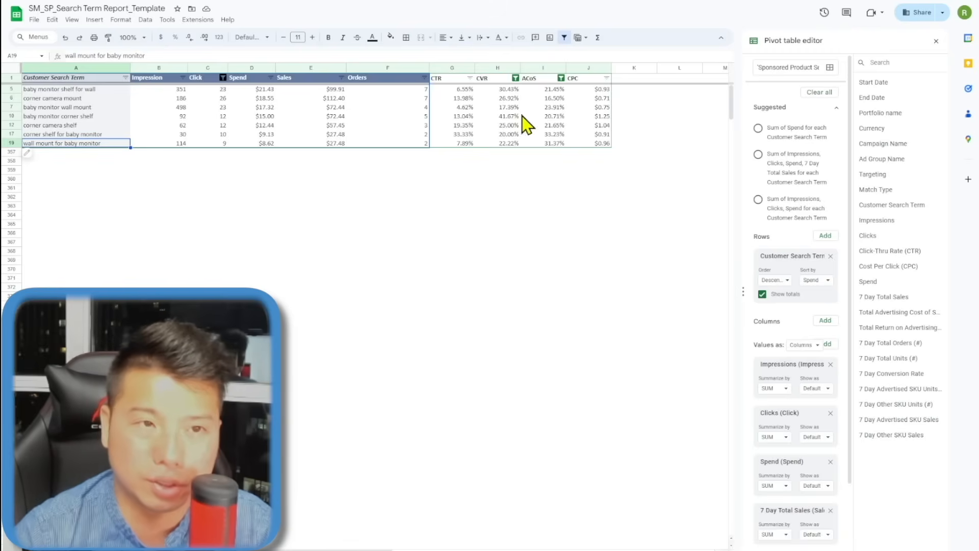
- Check the non-branded keyword CTR benchmark in B22 and filter the pivot table's CTR column by values to exclude 4.62%
{"action": "left_click", "coordinate": [470, 78]}
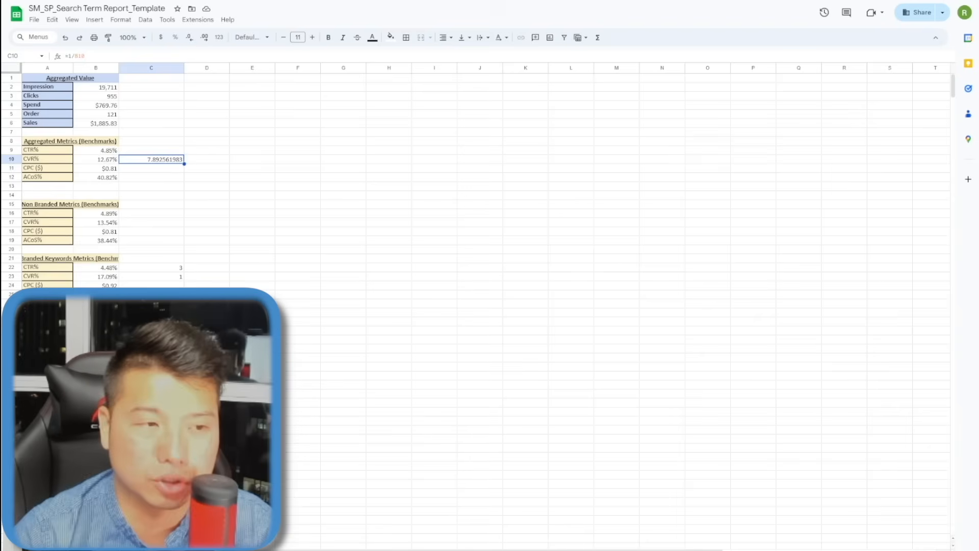
{"action": "left_click", "coordinate": [113, 268]}
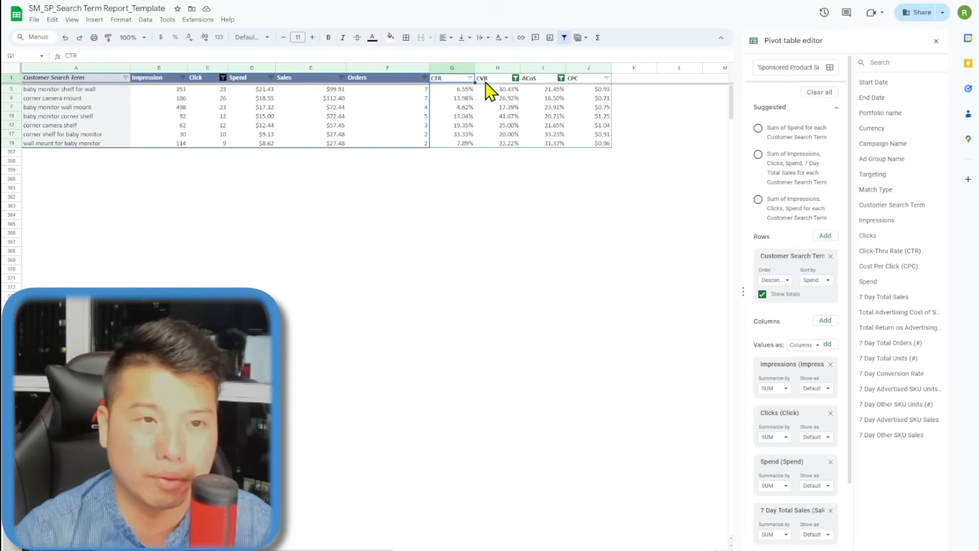
{"action": "left_click", "coordinate": [470, 78]}
{"action": "scroll", "coordinate": [418, 255], "scroll_direction": "down", "scroll_amount": 3}
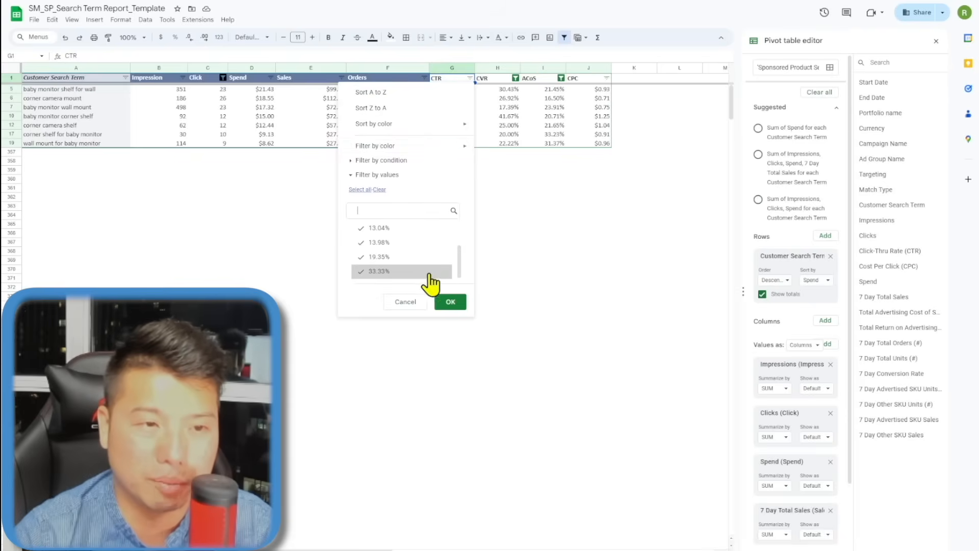
{"action": "left_click", "coordinate": [452, 304]}
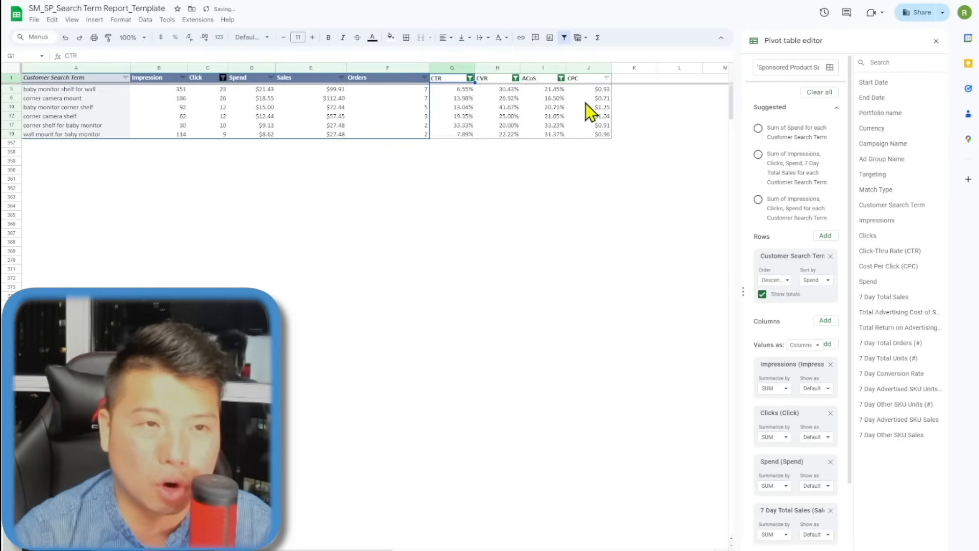
- Copy the remaining customer search terms, switch to Helium 10, and analyze them as keywords in Magnet's Analyze Keywords
{"action": "left_click_drag", "start_coordinate": [105, 89], "coordinate": [103, 135]}
{"action": "key", "text": "ctrl+c"}
{"action": "key", "text": "ctrl+t"}
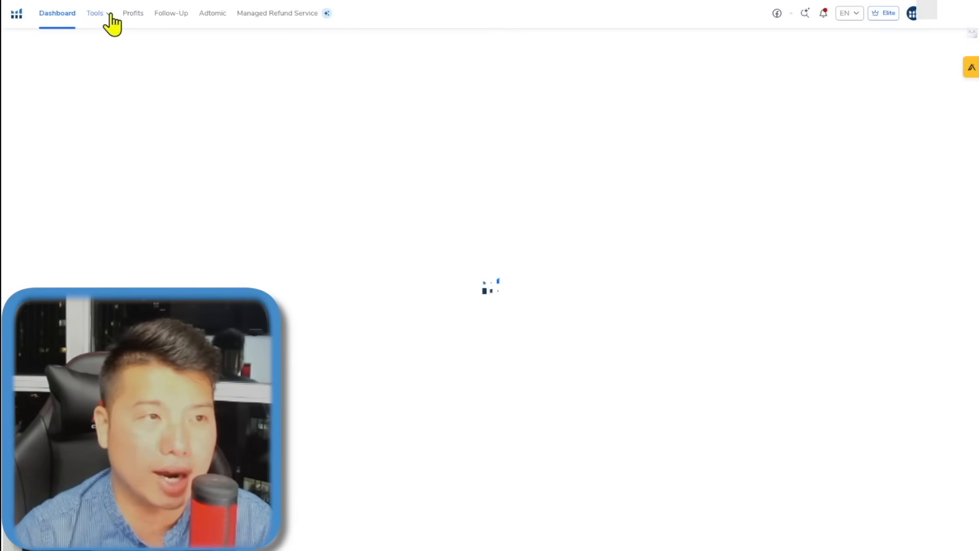
{"action": "left_click", "coordinate": [111, 16]}
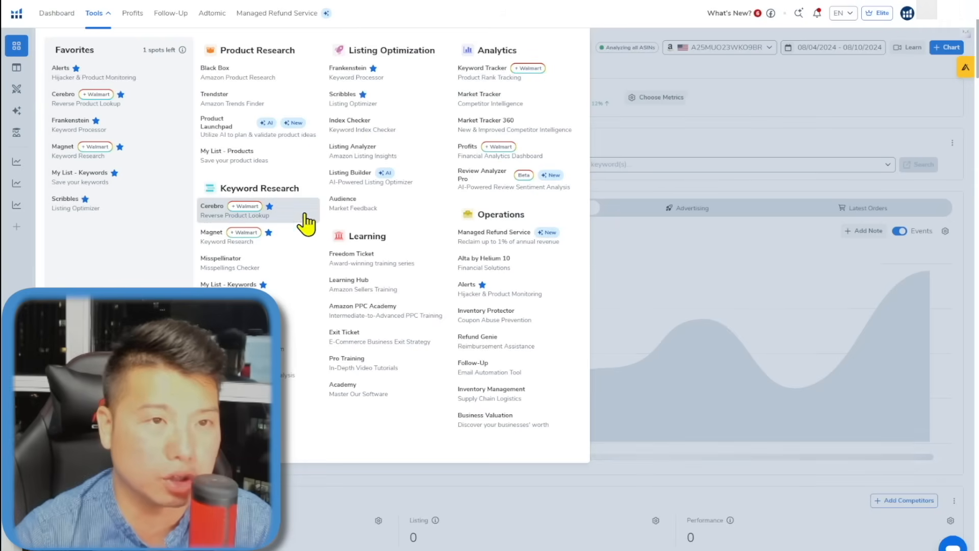
{"action": "left_click", "coordinate": [236, 253]}
{"action": "left_click", "coordinate": [144, 118]}
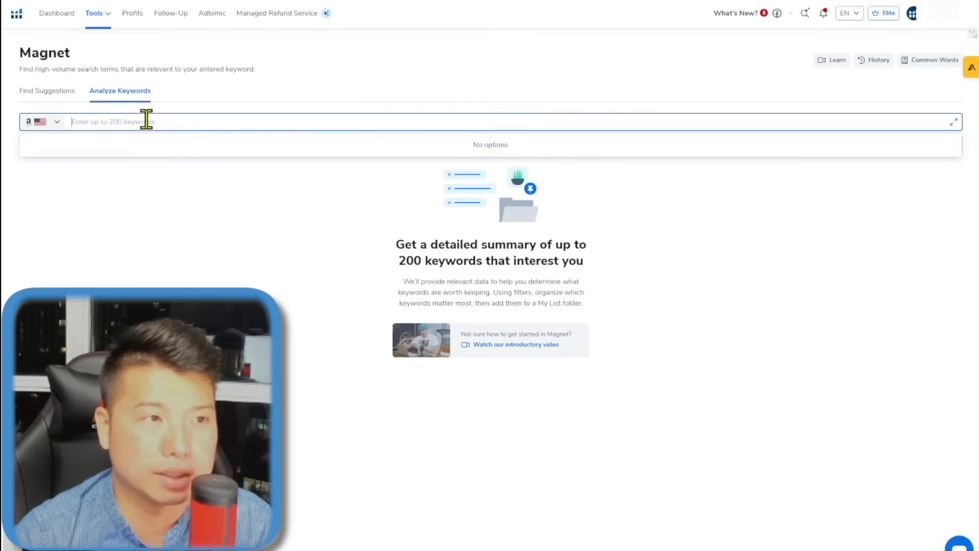
{"action": "key", "text": "ctrl+v"}
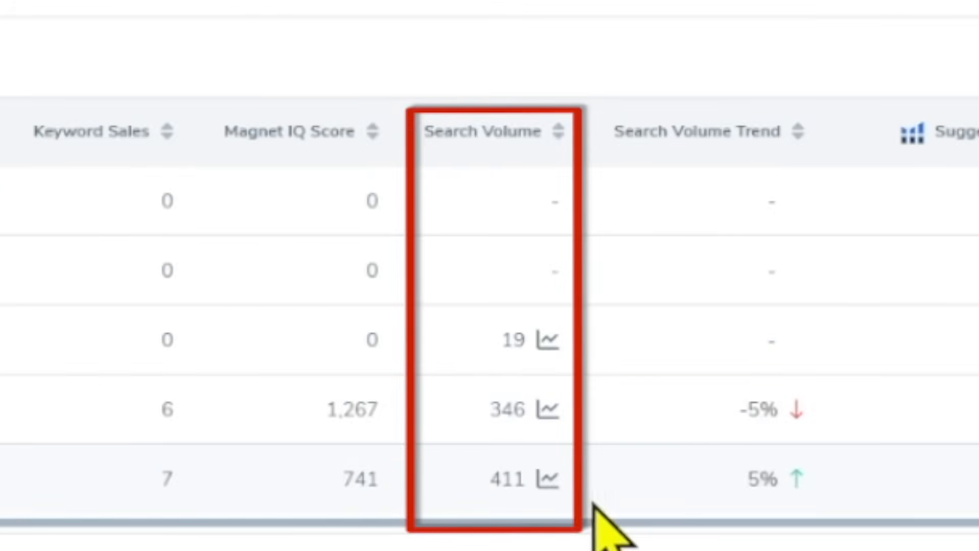
- Examine the search volume of the analyzed keywords in the Magnet results
{"action": "left_click_drag", "start_coordinate": [601, 531], "coordinate": [119, 439]}
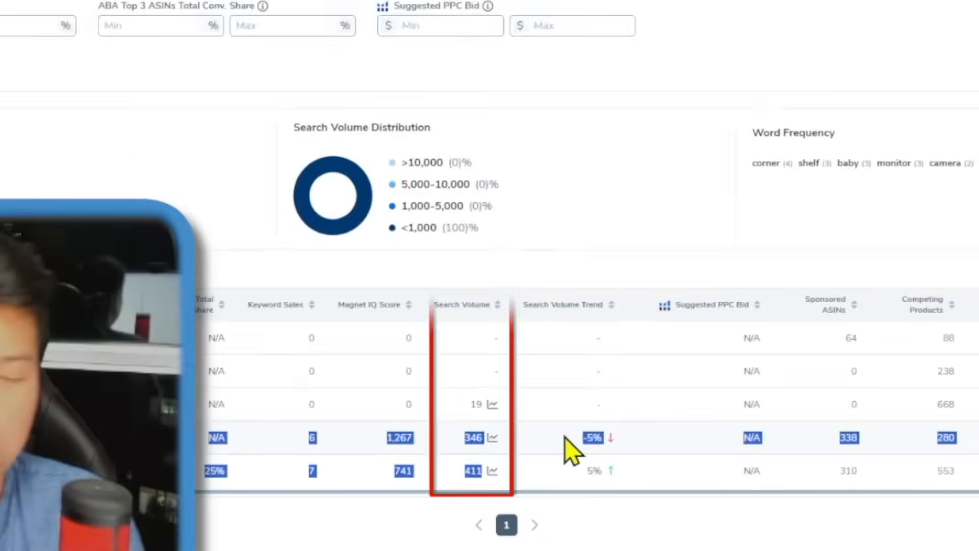
{"action": "left_click", "coordinate": [606, 476]}
{"action": "left_click_drag", "start_coordinate": [502, 476], "coordinate": [403, 459]}
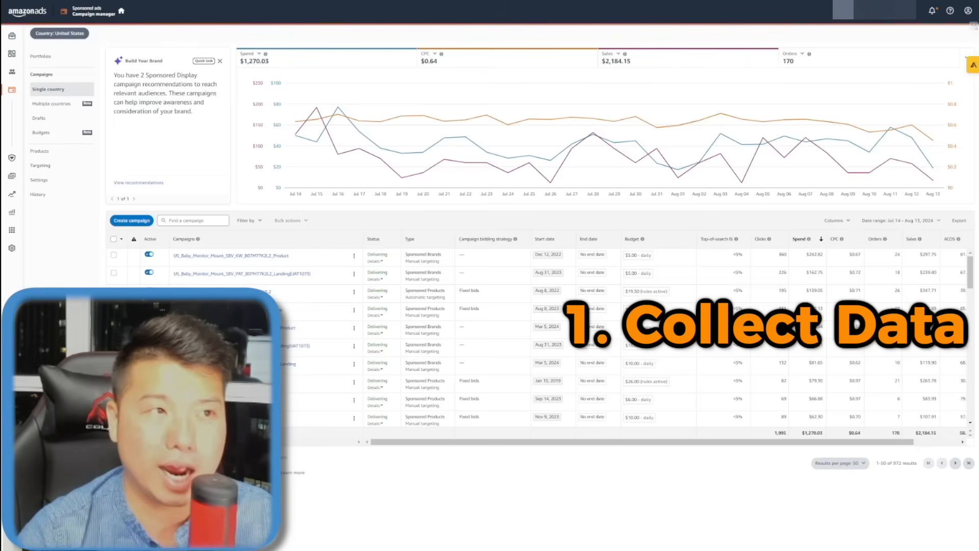
- Switch to Amazon Ads and open the measurement and reporting section from the campaign manager
{"action": "mouse_move", "coordinate": [14, 195]}
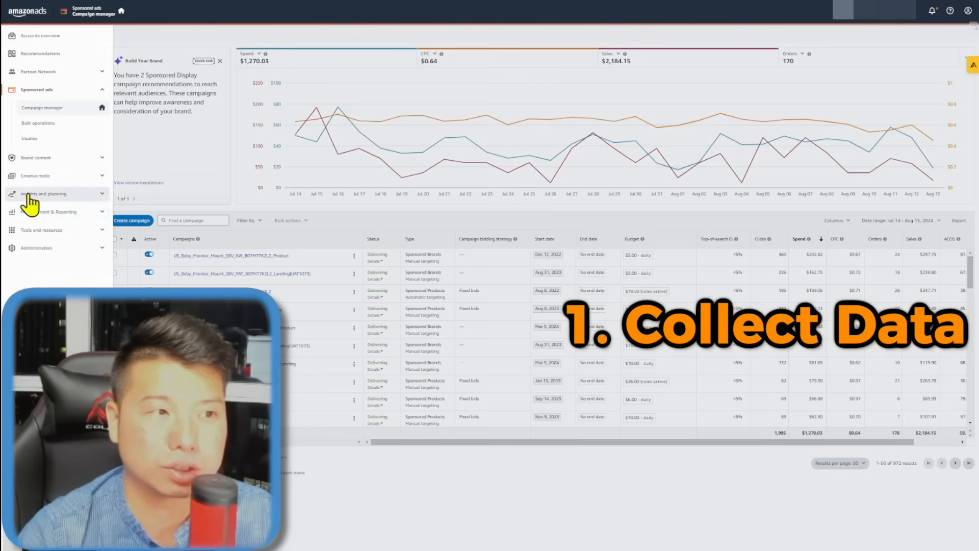
{"action": "left_click", "coordinate": [60, 214]}
{"action": "left_click", "coordinate": [68, 221]}
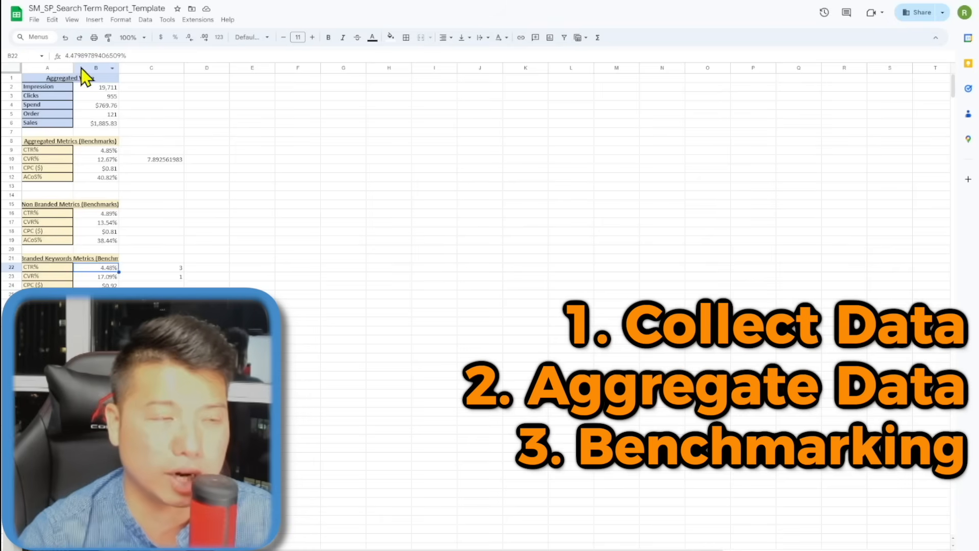
- Review the aggregated impressions in B2, the aggregated benchmarks in A8:B12, and the two non-branded benchmark sections in the Google Sheets report
{"action": "left_click", "coordinate": [98, 87]}
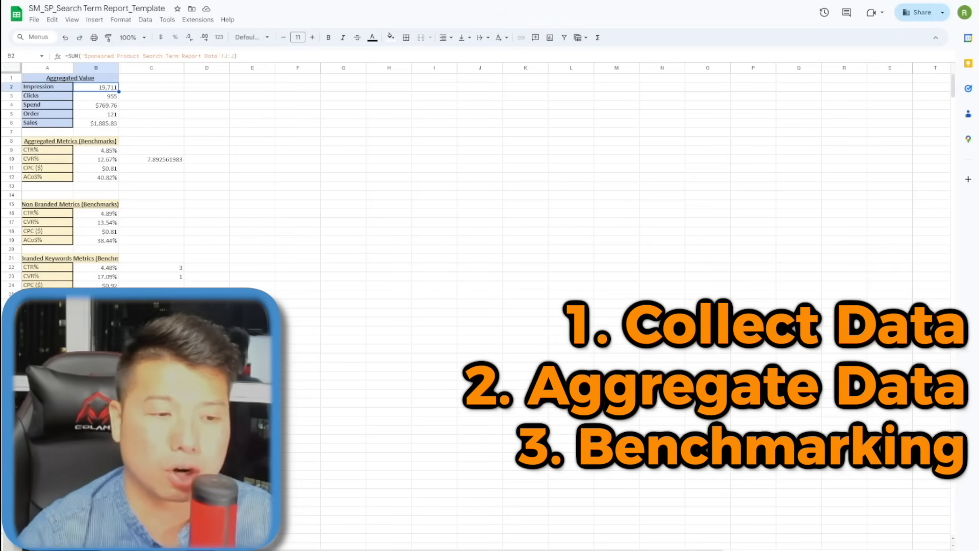
{"action": "left_click", "coordinate": [100, 151]}
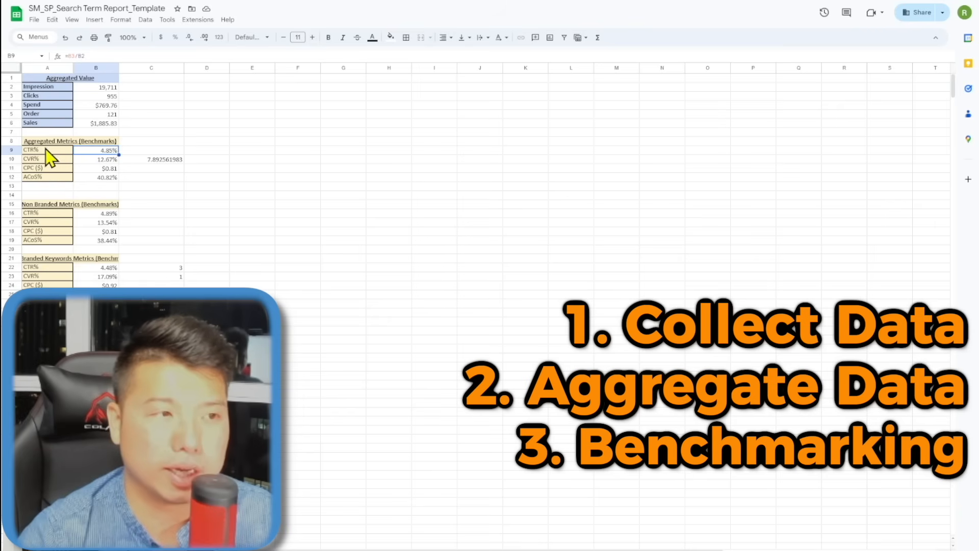
{"action": "left_click_drag", "start_coordinate": [40, 141], "coordinate": [50, 179]}
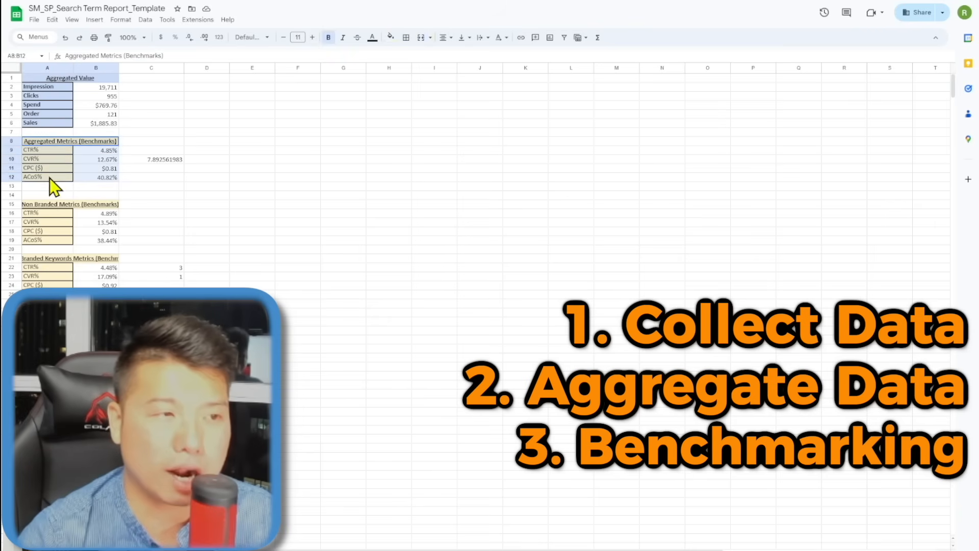
{"action": "left_click", "coordinate": [42, 205]}
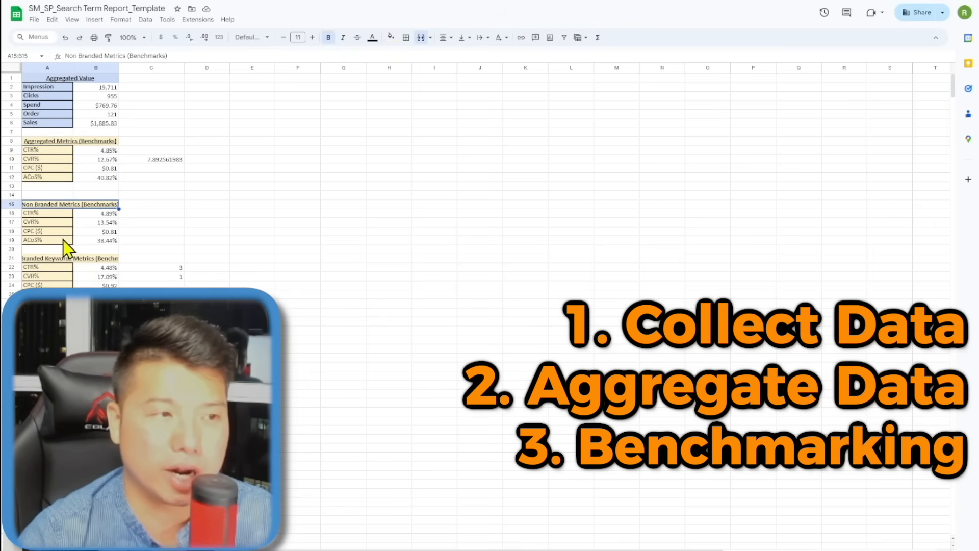
{"action": "left_click", "coordinate": [63, 260]}
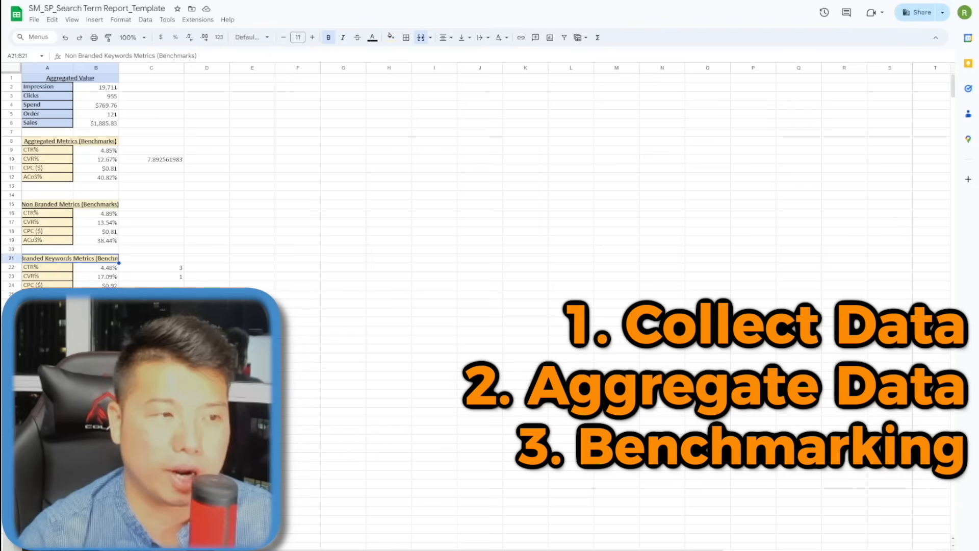
- Review the non-branded keyword benchmarks from B22 down and the clicks-per-order formula in C10
{"action": "left_click", "coordinate": [104, 270]}
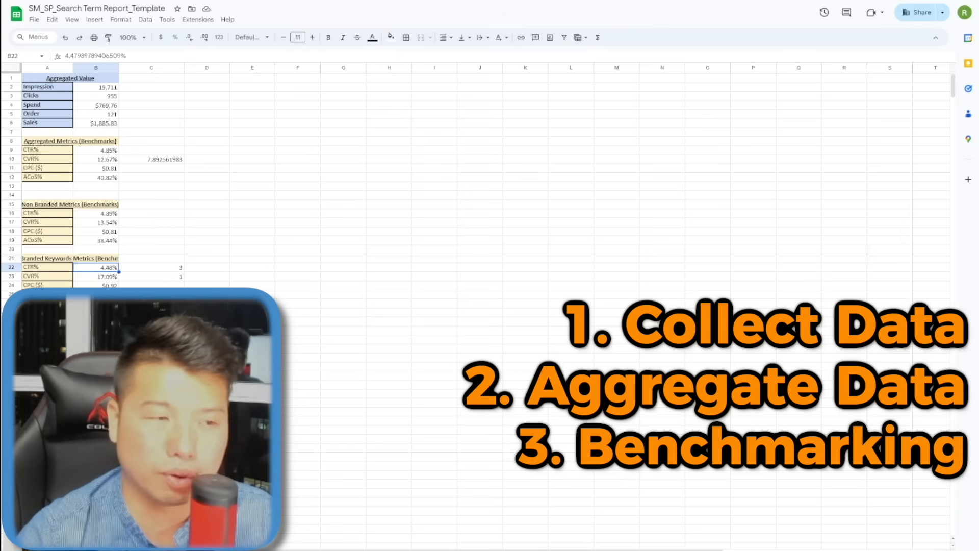
{"action": "left_click", "coordinate": [135, 304]}
{"action": "left_click_drag", "start_coordinate": [105, 268], "coordinate": [105, 312]}
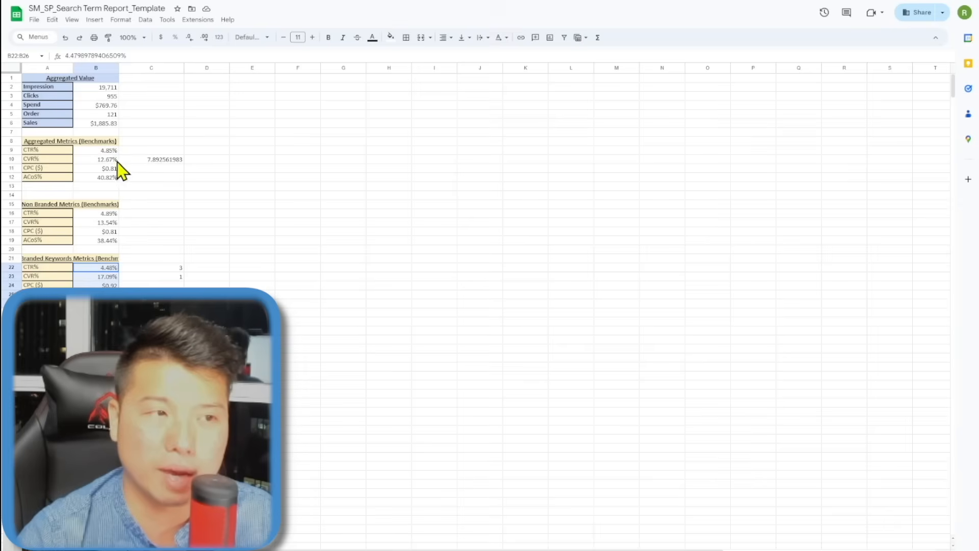
{"action": "left_click", "coordinate": [122, 160]}
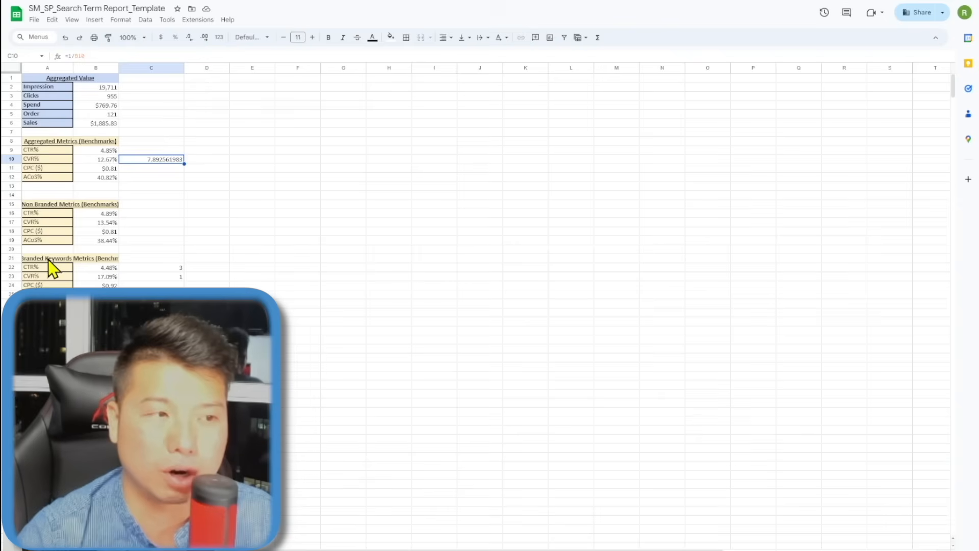
{"action": "left_click", "coordinate": [55, 259]}
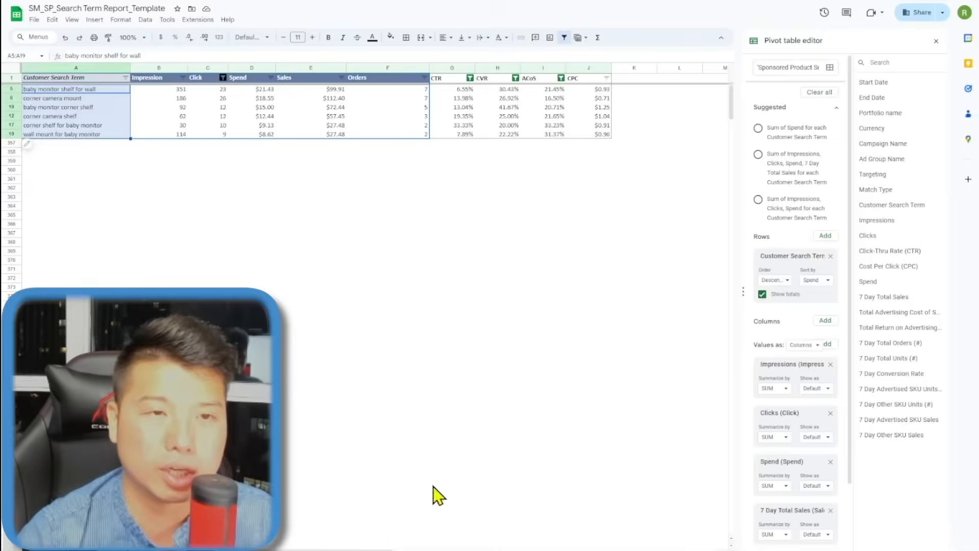